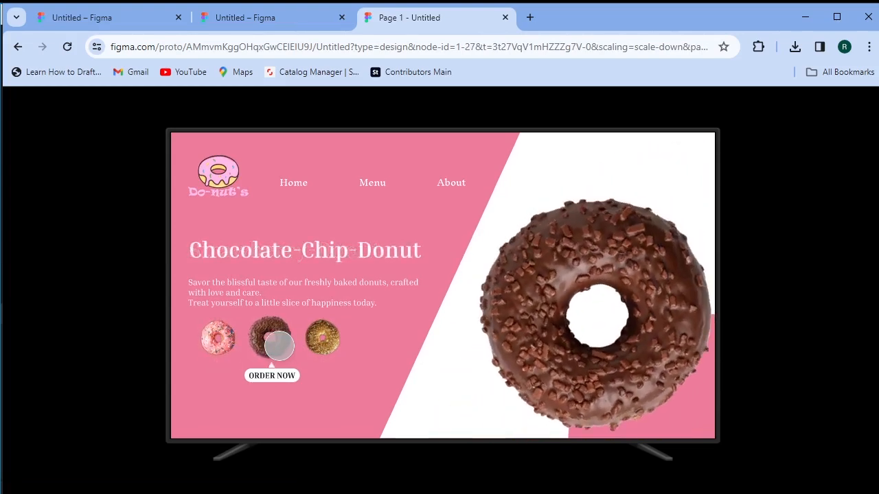
- Preview the Bagel-Cider-Doughnut slide in the finished prototype and close the preview
click(324, 337)
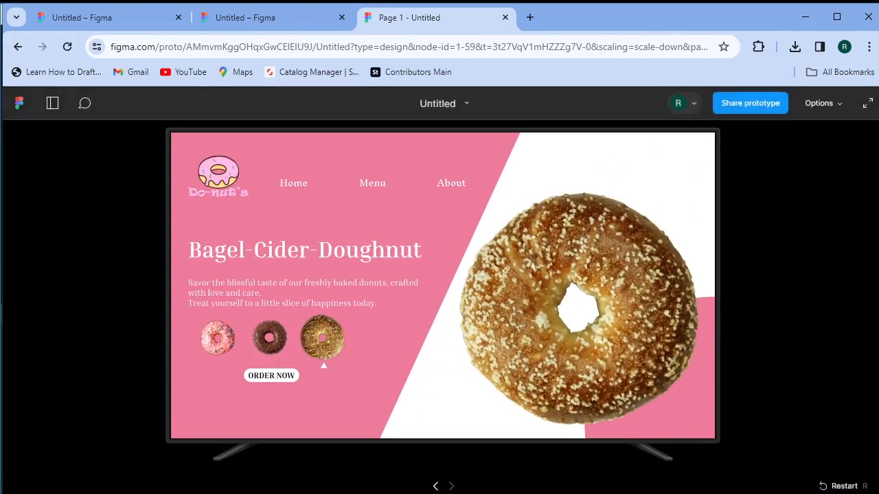
key(ctrl+w)
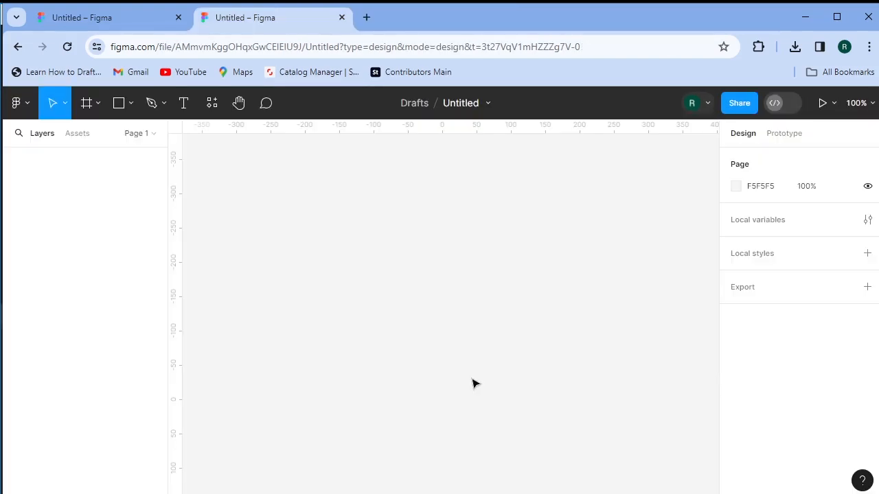
- Add a 1280 × 720 TV frame to the canvas and rename it "Frame 1"
click(87, 118)
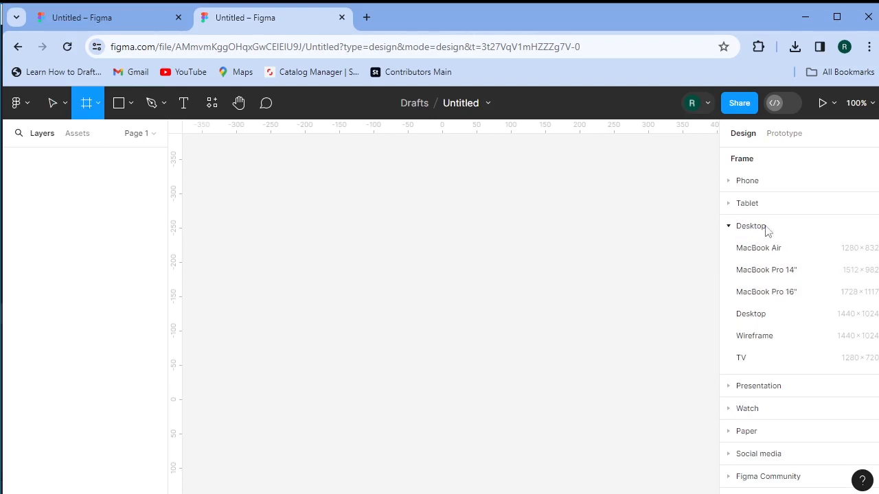
click(760, 367)
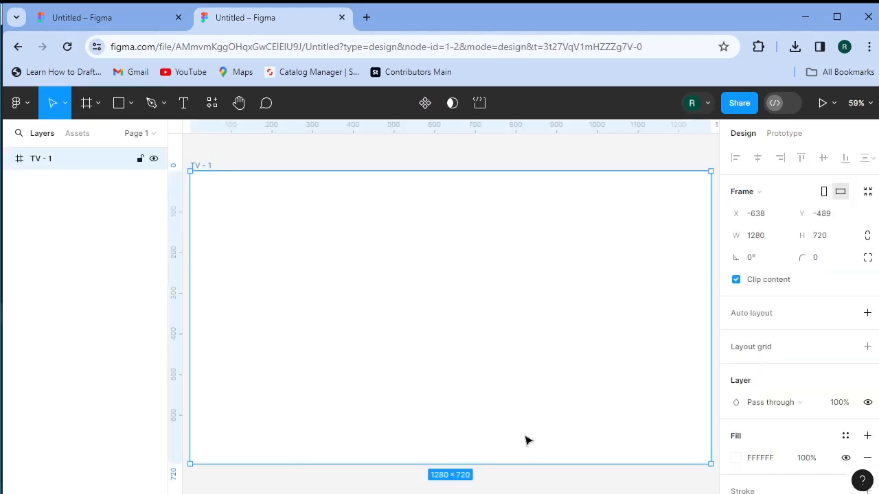
double_click(62, 165)
text(Fra)
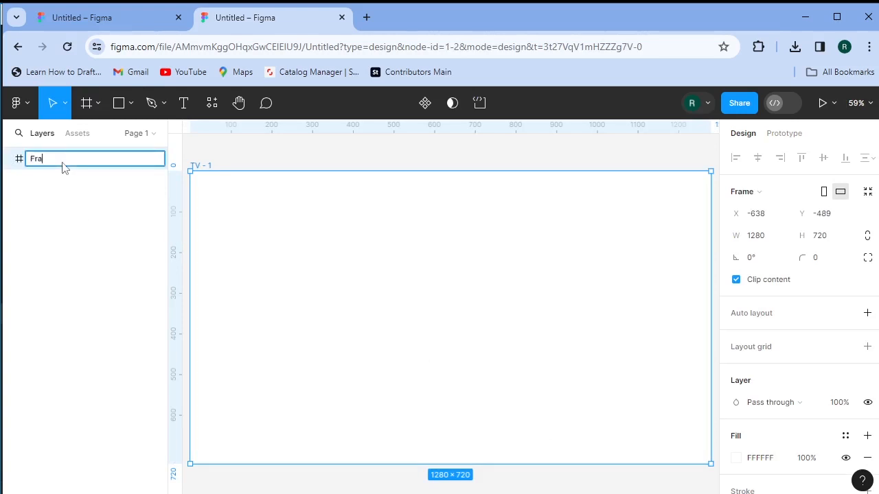
text(me 1)
key(Return)
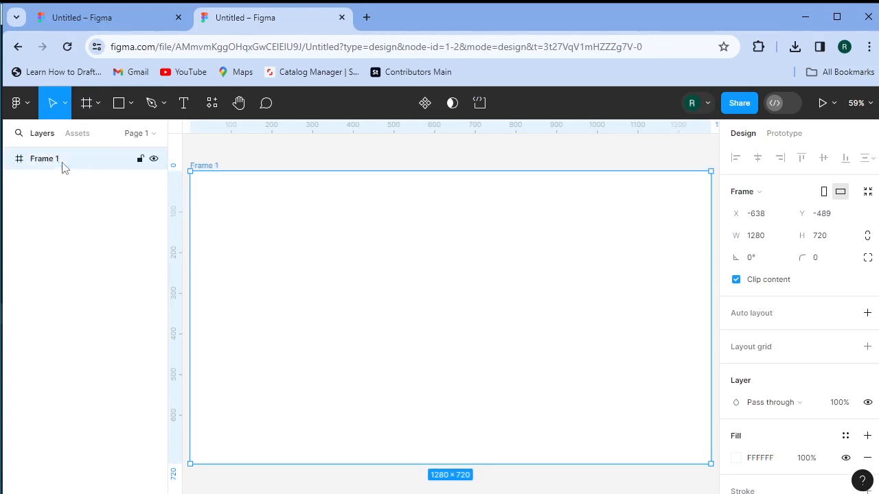
- Change the fill colour of Frame 1 to EE7C9A
click(735, 458)
click(622, 400)
text(EE7C9A)
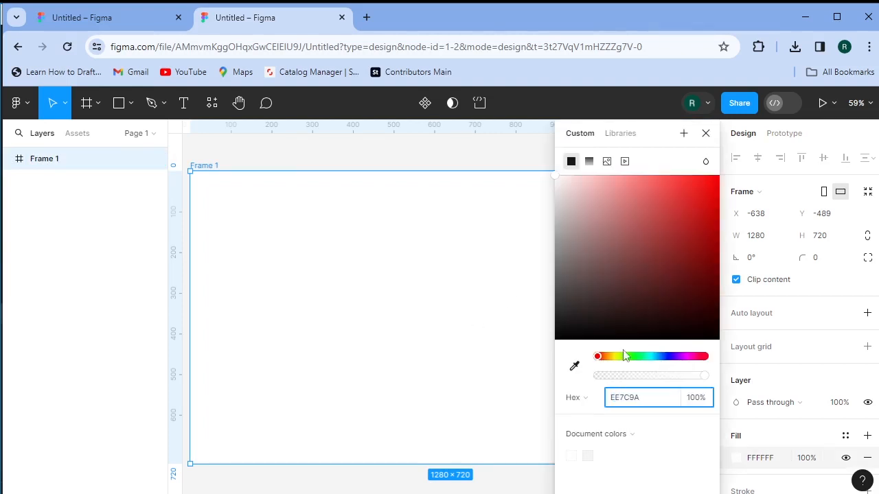
key(Return)
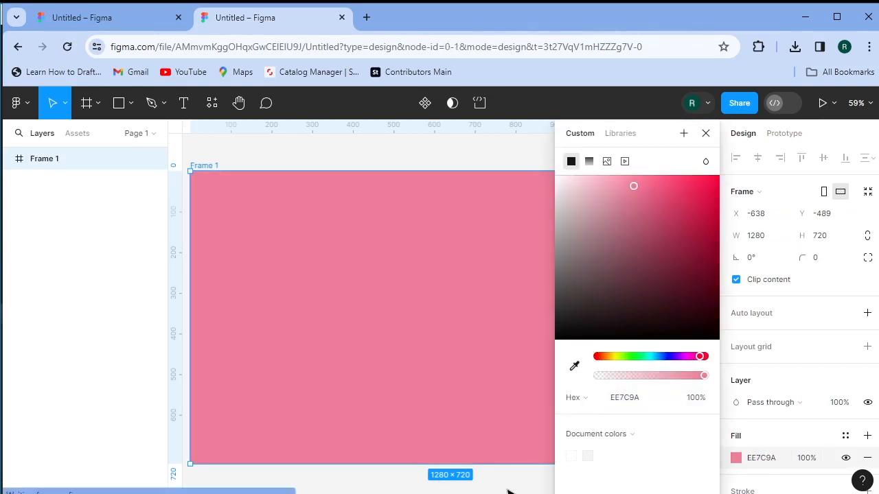
click(506, 490)
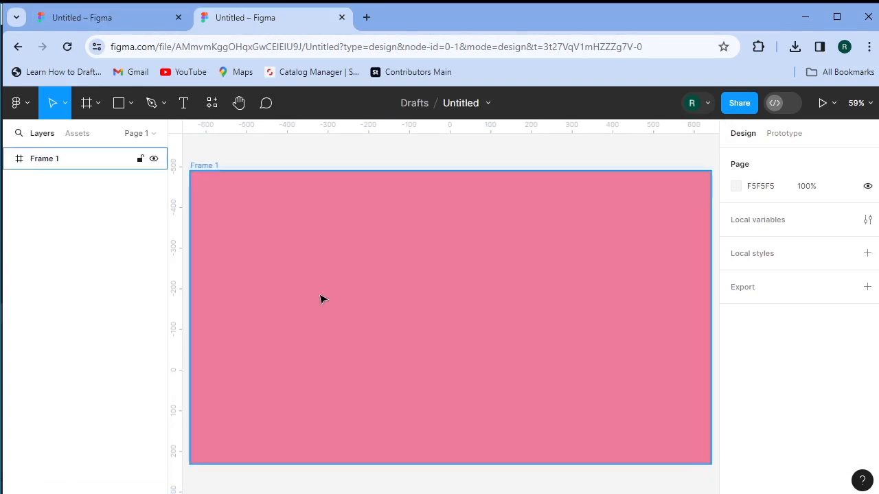
- Import the Bagel-Cider-Doughnut, Chocolate-Chip-Donut and Strawberry-Donut images and place them on the canvas beside Frame 1
click(133, 103)
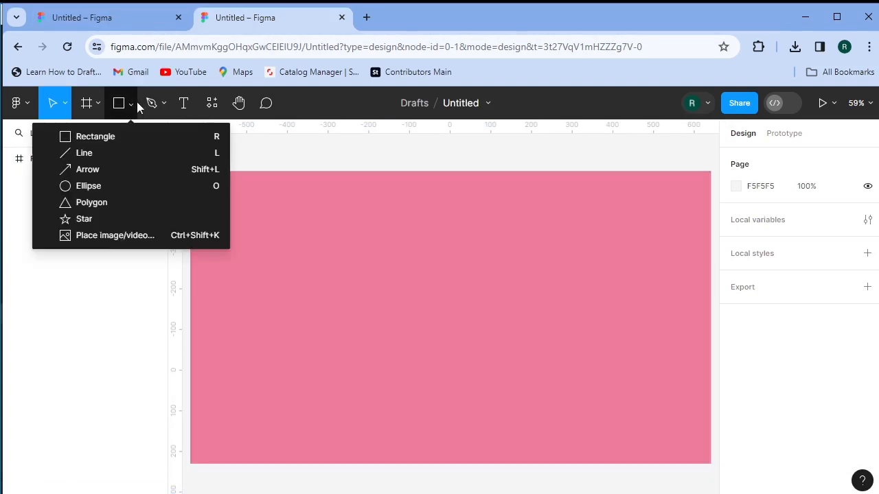
click(152, 235)
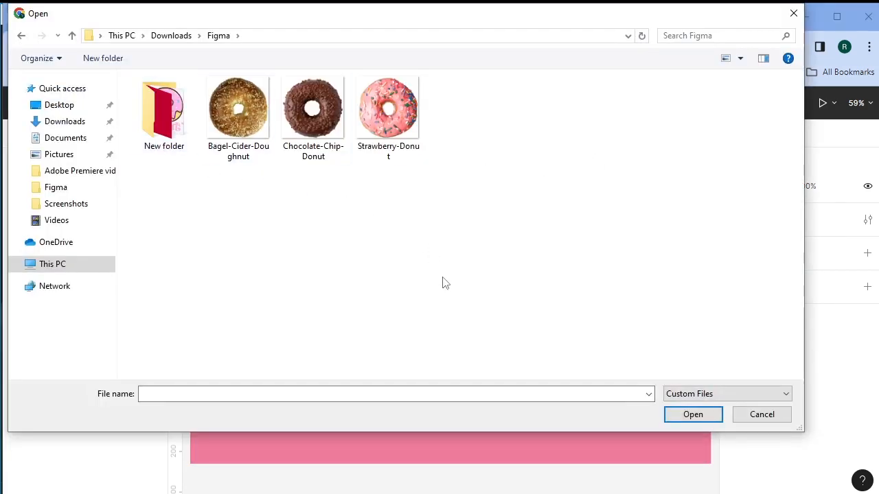
drag(452, 205, 207, 75)
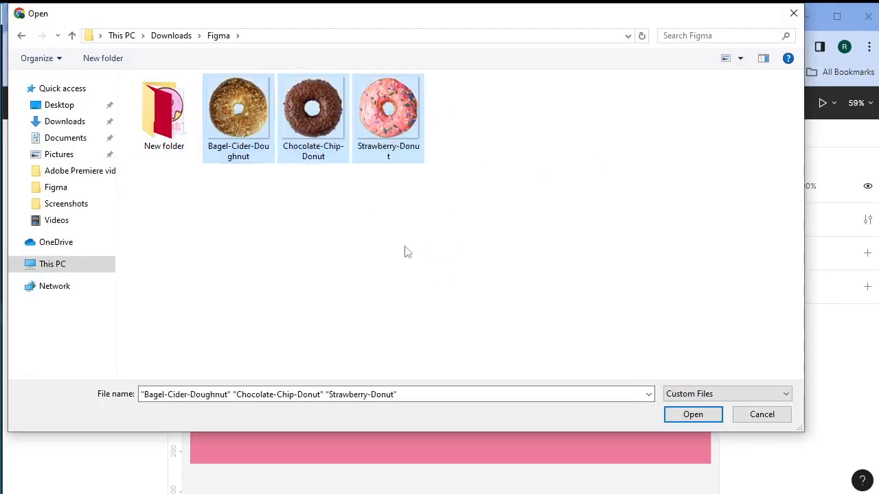
click(671, 416)
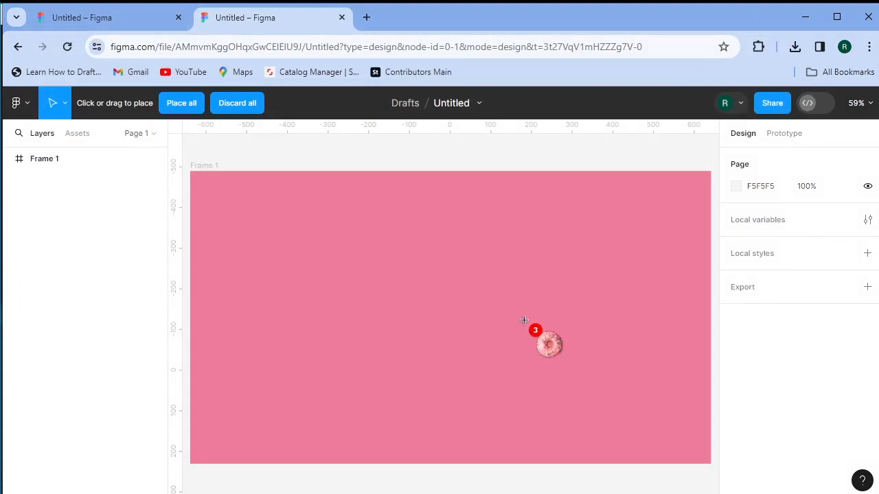
scroll(524, 320, down, 2)
scroll(524, 319, down, 1)
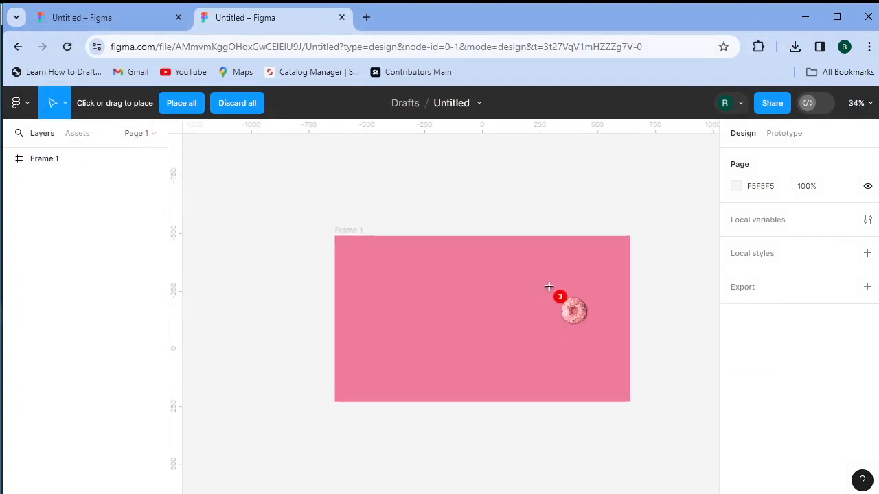
drag(627, 300, 445, 290)
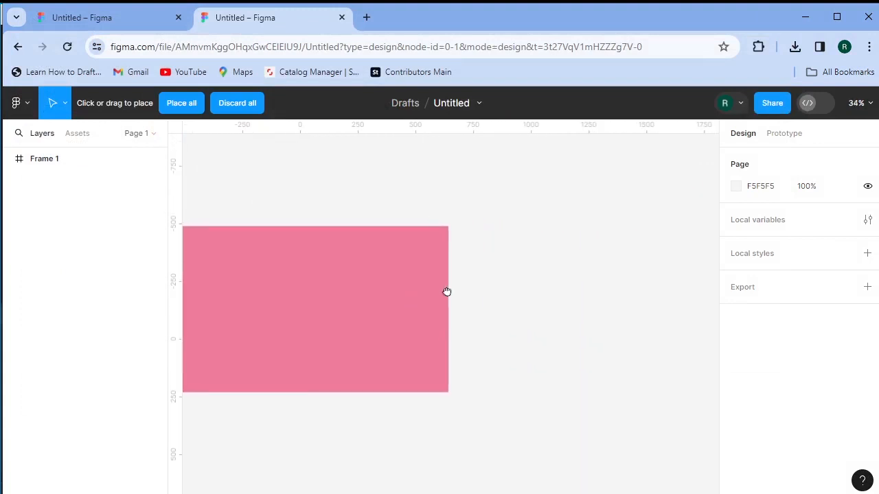
click(490, 242)
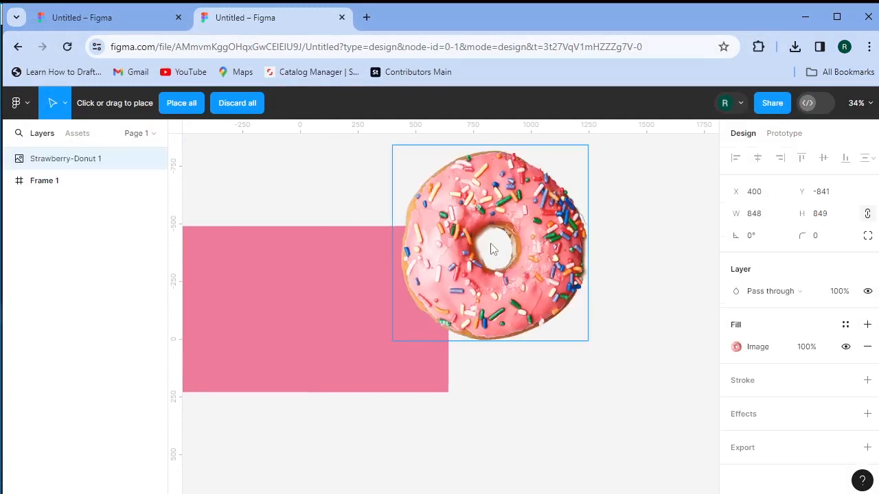
click(593, 252)
click(517, 370)
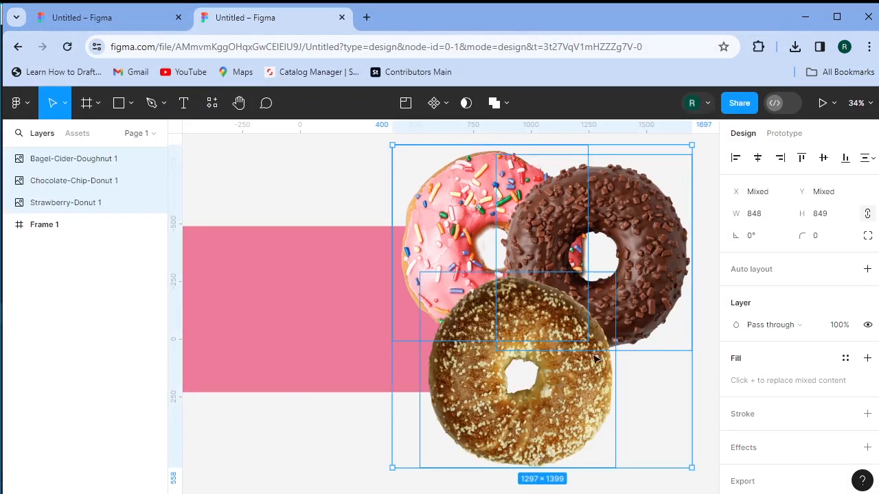
- Scale down the three donut images together and arrange them in a triangle, strawberry and chocolate above the bagel, clear of Frame 1
drag(597, 337, 457, 306)
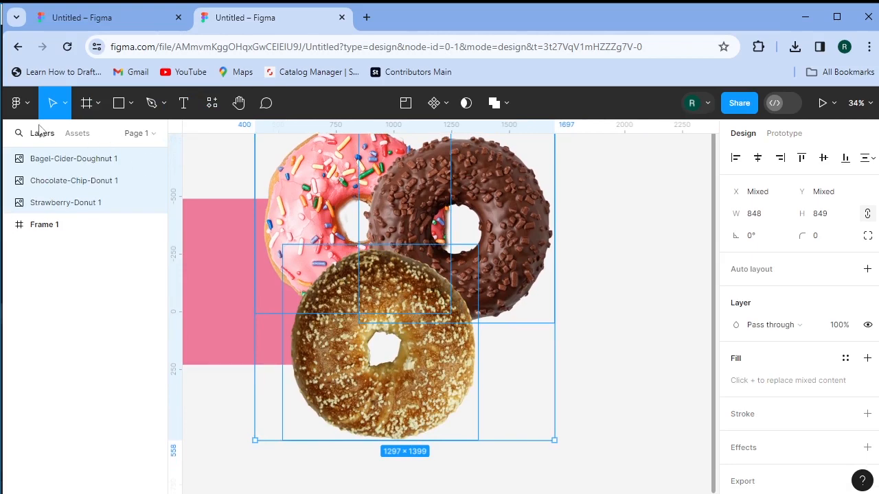
drag(601, 190, 361, 354)
drag(556, 440, 505, 350)
drag(400, 290, 437, 320)
click(589, 320)
drag(522, 296, 581, 274)
drag(459, 264, 459, 247)
drag(464, 385, 510, 394)
click(560, 381)
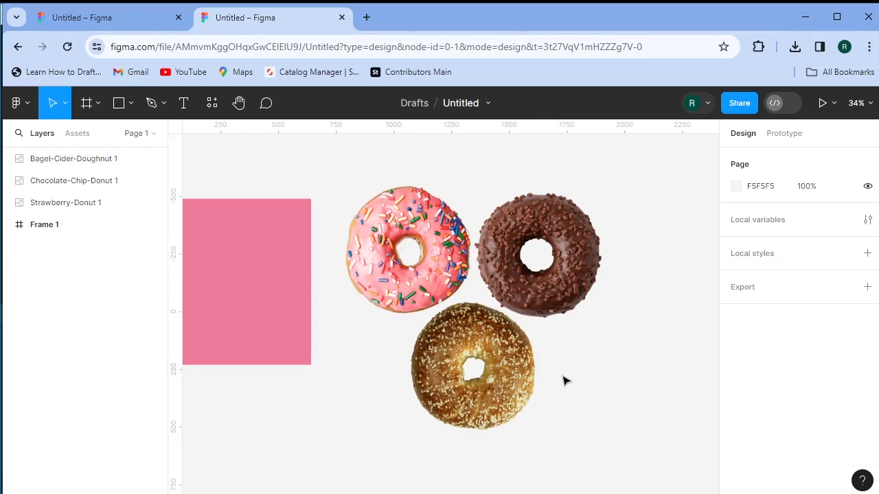
- Draw a circle about 606 × 606 centred between the three donuts and send it behind them
click(127, 103)
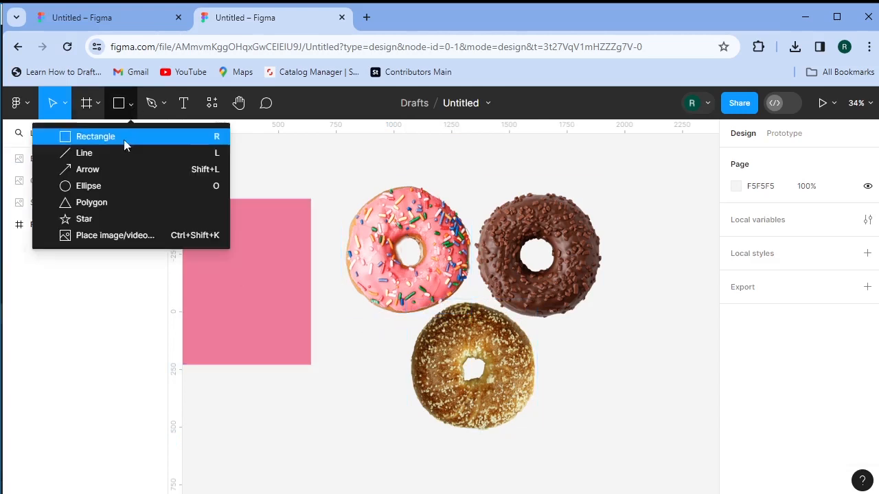
click(107, 192)
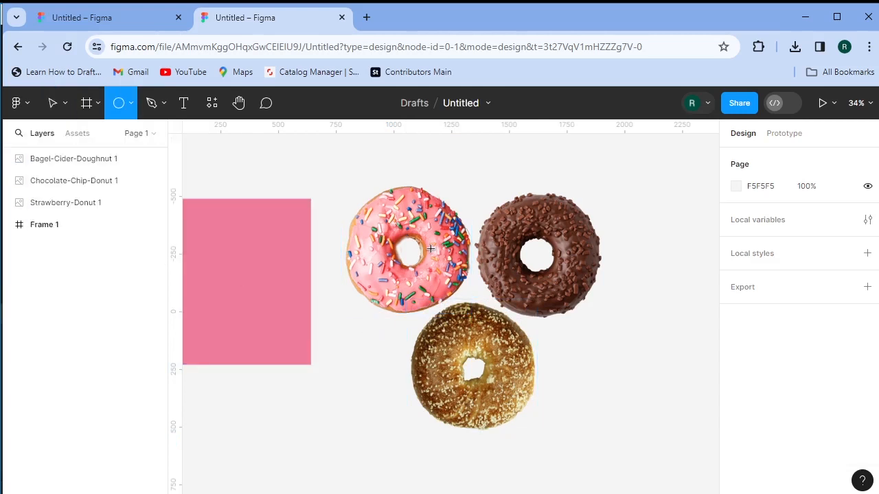
drag(414, 250, 529, 358)
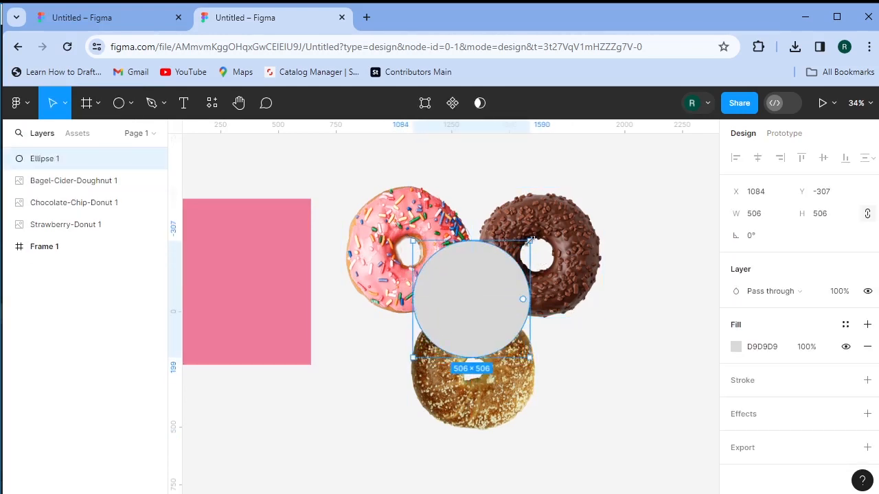
drag(530, 240, 542, 229)
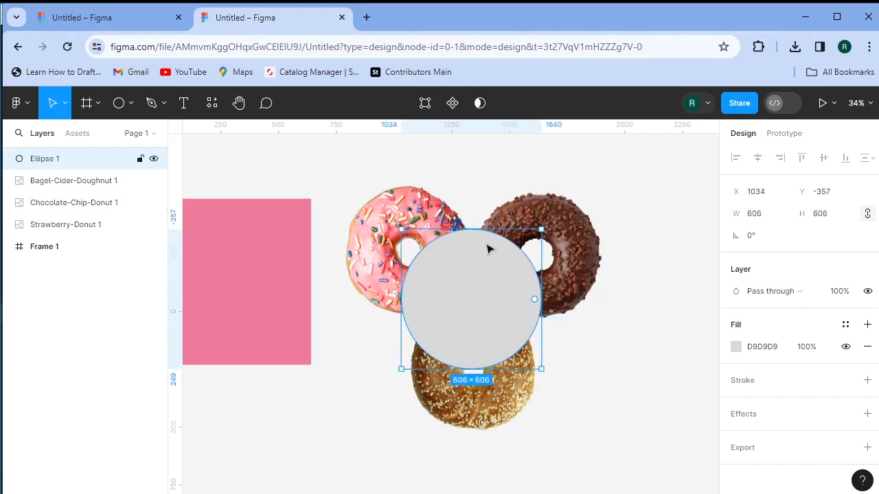
right_click(487, 249)
click(554, 242)
click(375, 381)
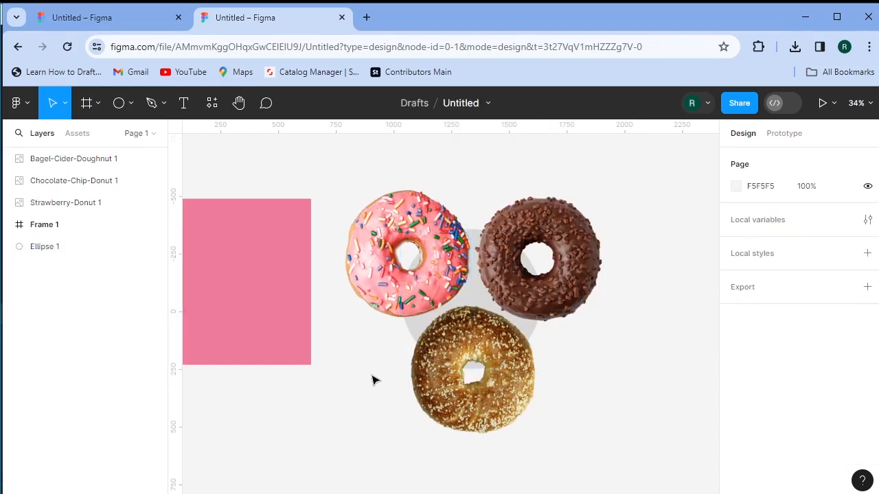
- Draw a rectangle about 737 × 720 over the right part of Frame 1 and fill it with white FFFFFF
drag(365, 371, 549, 386)
click(350, 316)
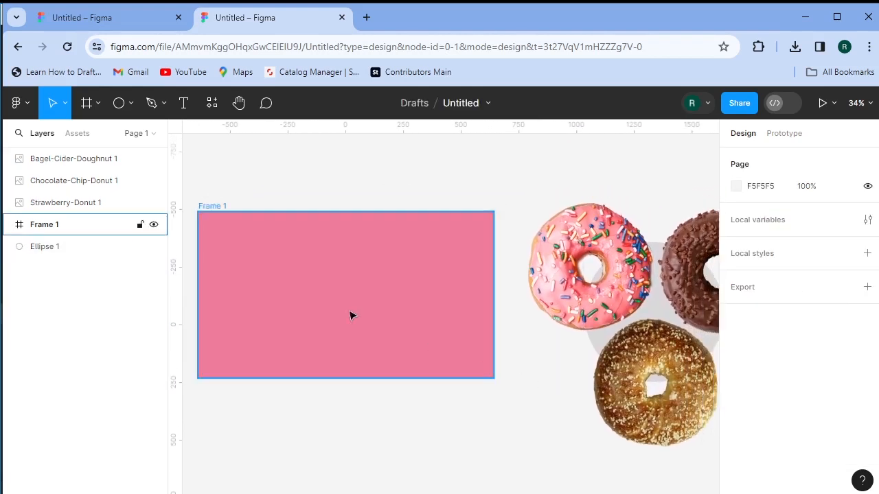
click(350, 316)
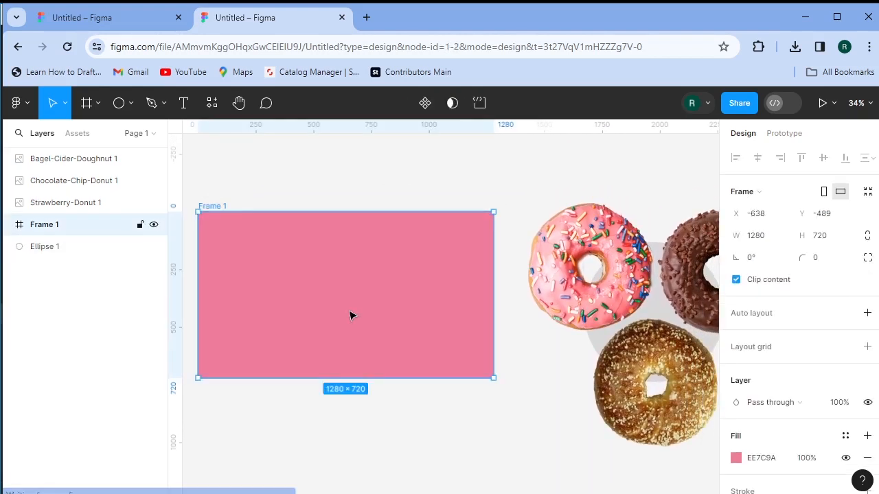
click(131, 109)
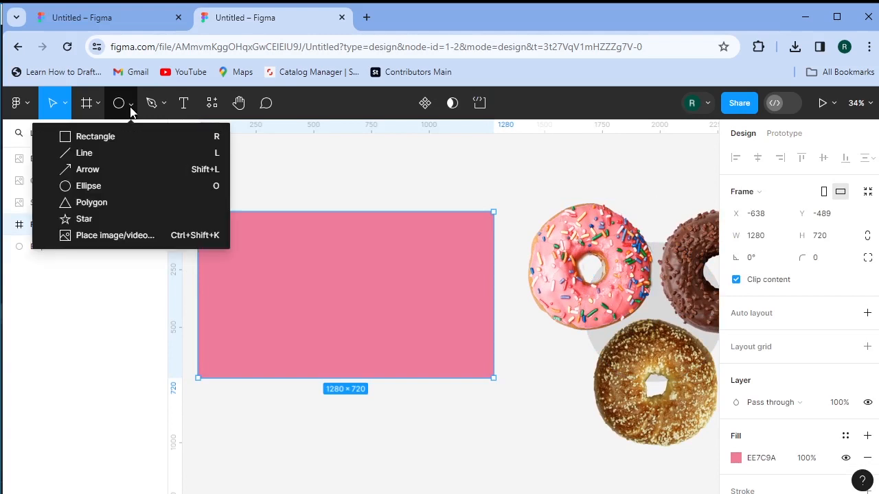
click(120, 143)
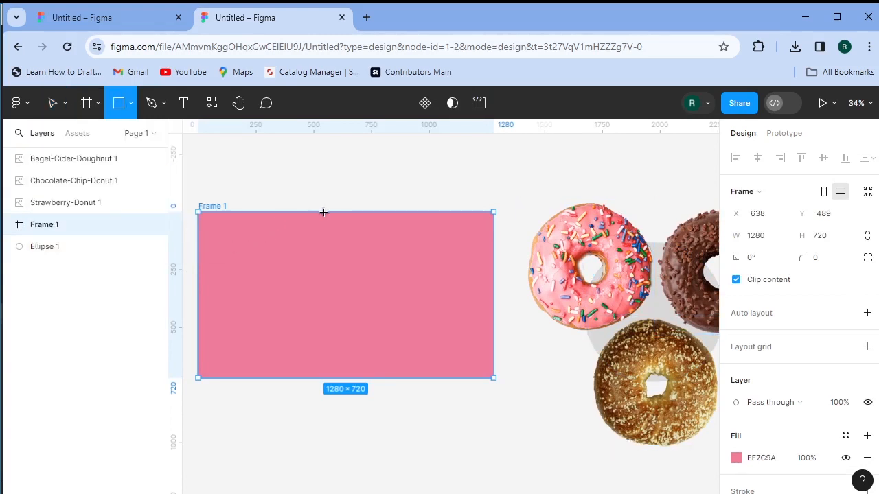
mouse_move(323, 213)
mouse_down()
mouse_move(365, 303)
mouse_move(480, 365)
mouse_move(493, 383)
mouse_up()
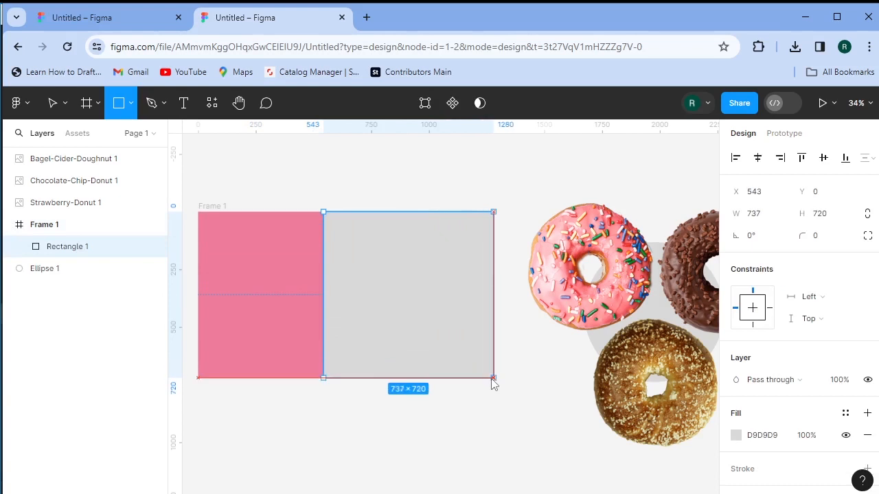
click(737, 437)
drag(558, 180, 554, 175)
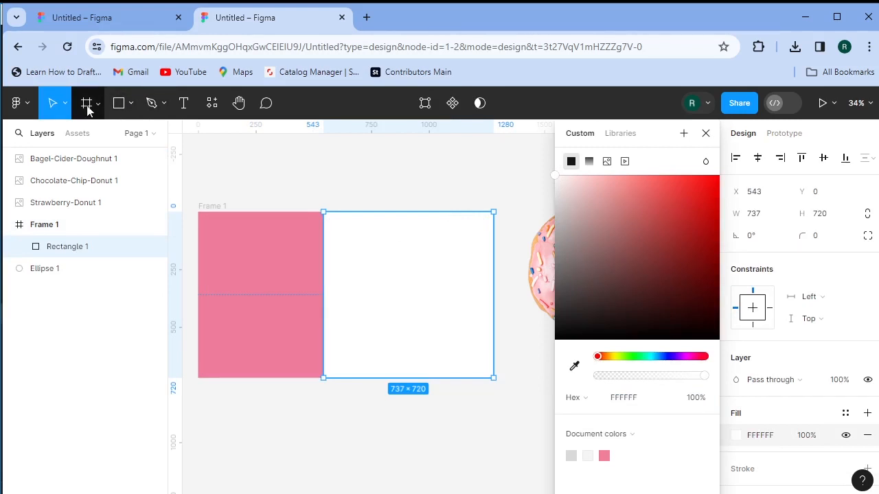
- Slant the white rectangle's left edge by moving its upper corner to about X 822.5 and its lower corner to about X 492.5
double_click(327, 213)
drag(327, 214, 395, 223)
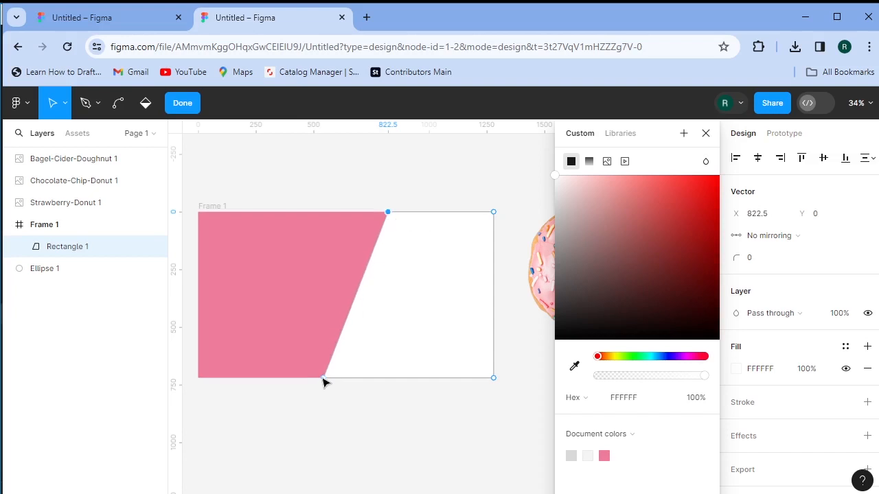
mouse_move(323, 378)
mouse_down()
mouse_move(300, 378)
mouse_move(312, 379)
mouse_up()
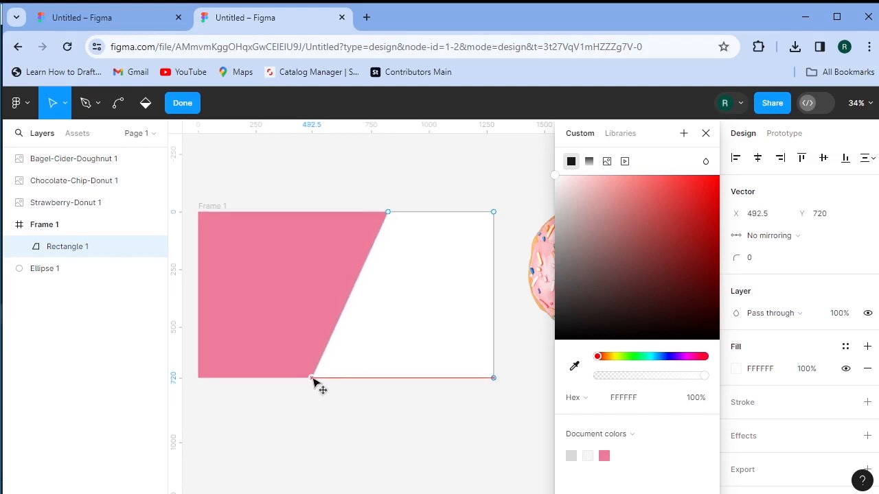
click(706, 133)
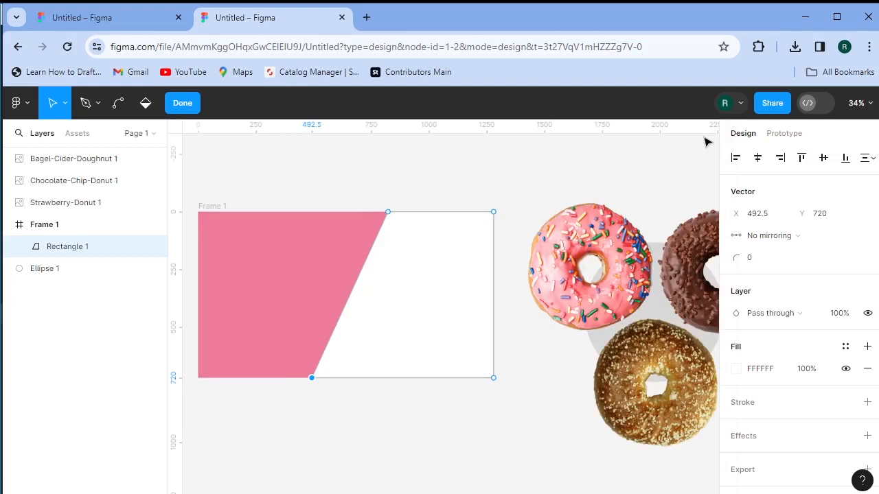
click(352, 414)
click(373, 415)
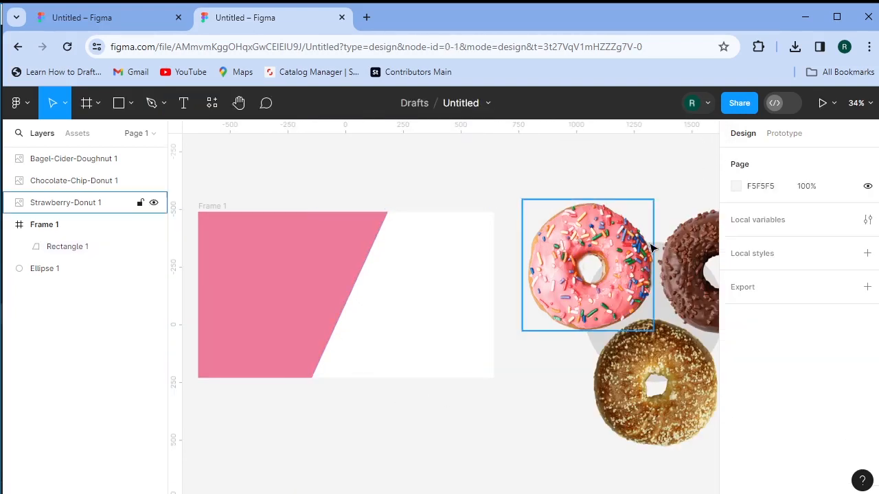
- Fill the circle behind the donuts with pink EE7C9A and group it with the three donut images
drag(620, 195, 671, 265)
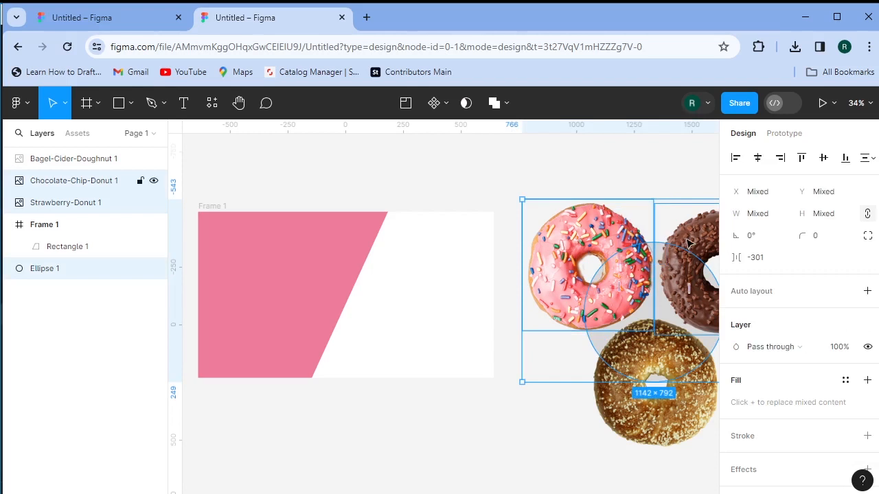
shift+click(685, 238)
shift+click(600, 228)
click(735, 347)
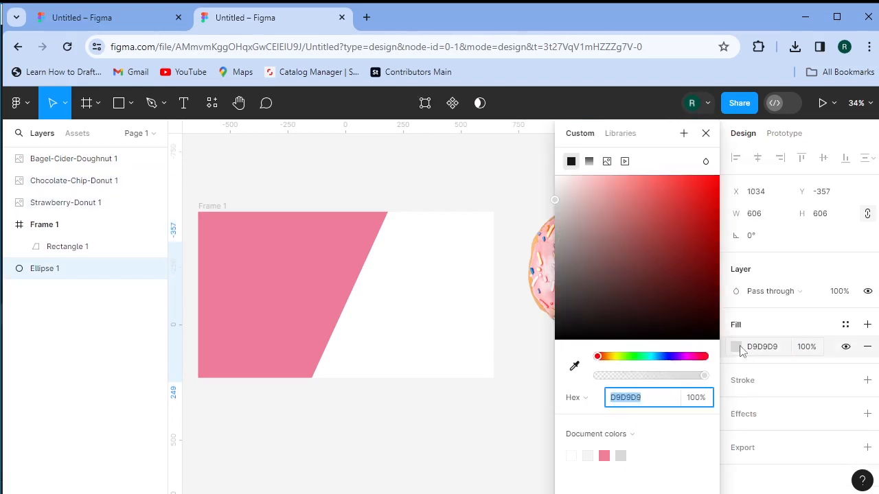
click(604, 454)
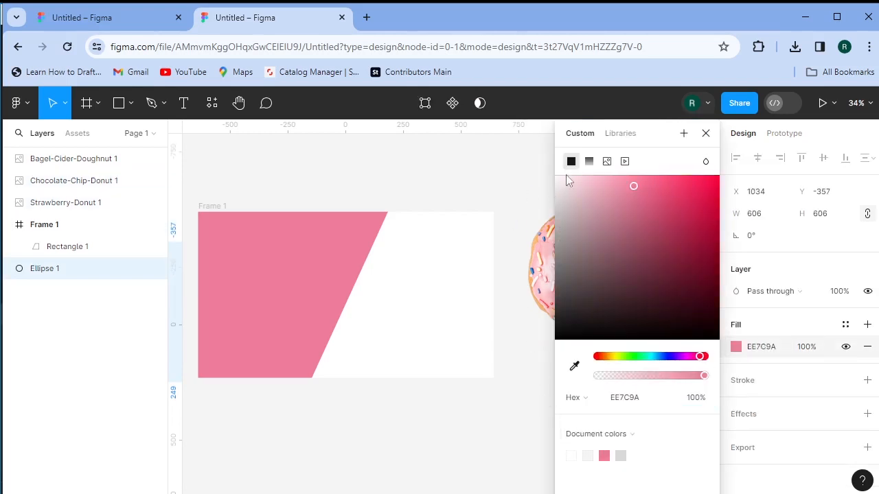
click(705, 134)
click(594, 168)
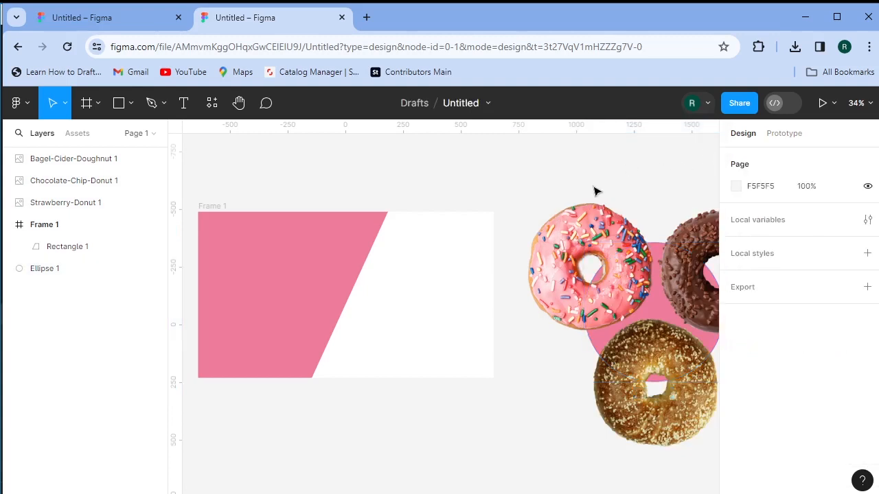
drag(574, 193, 618, 291)
key(ctrl+g)
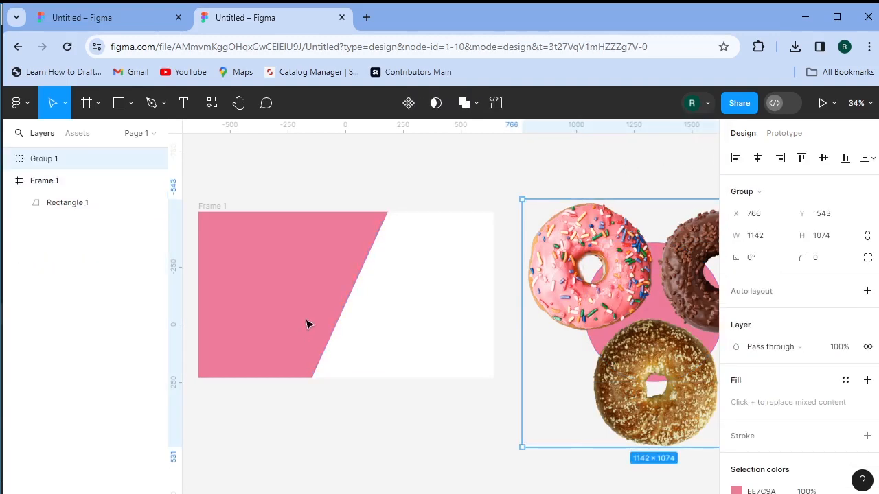
- Place the logo image from New folder in Frame 1's upper-left corner at about X 42, Y 54
scroll(280, 265, left, 3)
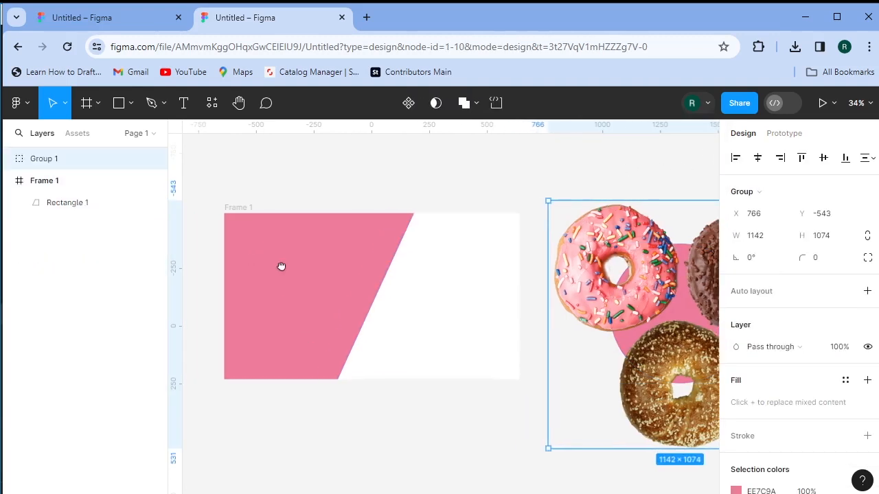
click(130, 104)
click(144, 236)
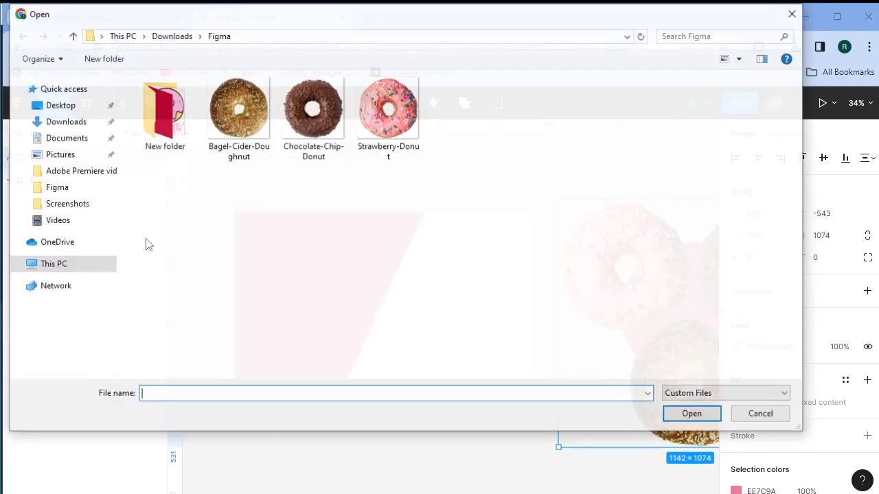
double_click(177, 141)
click(311, 131)
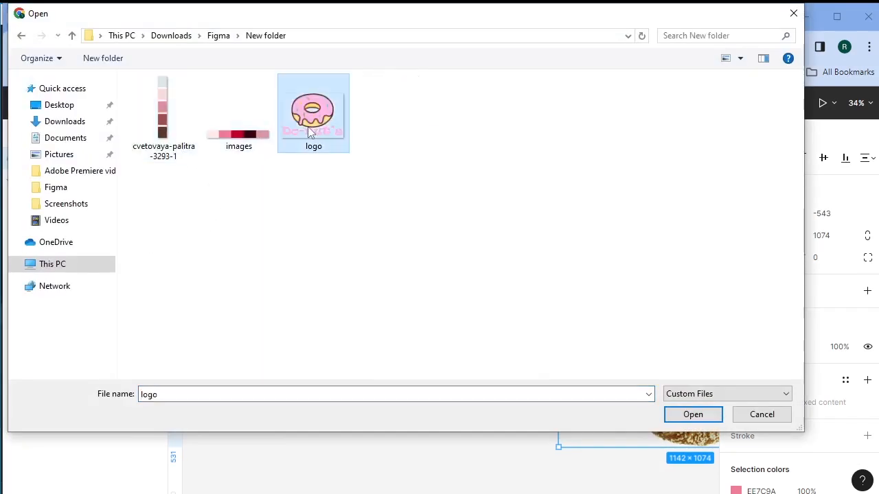
click(693, 414)
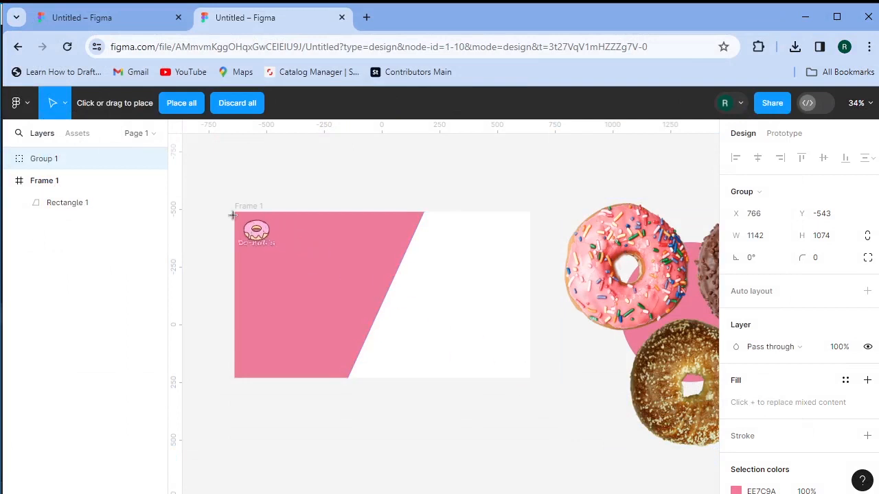
click(251, 225)
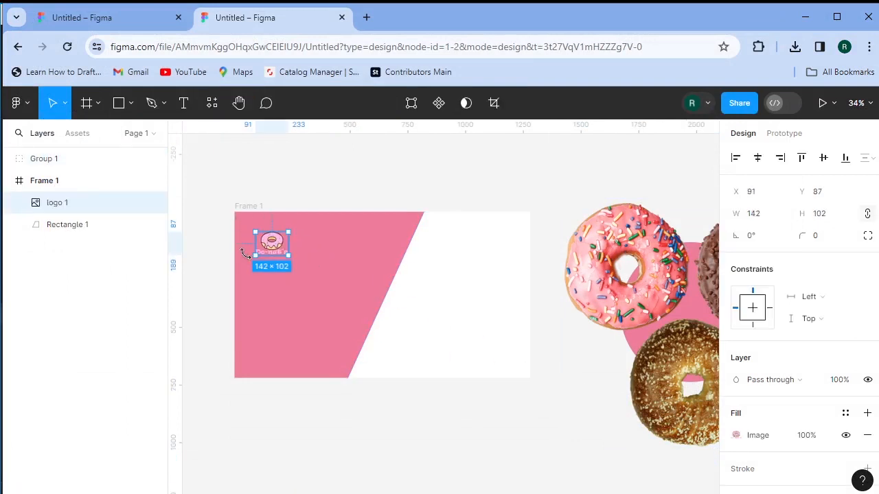
scroll(244, 254, up, 5)
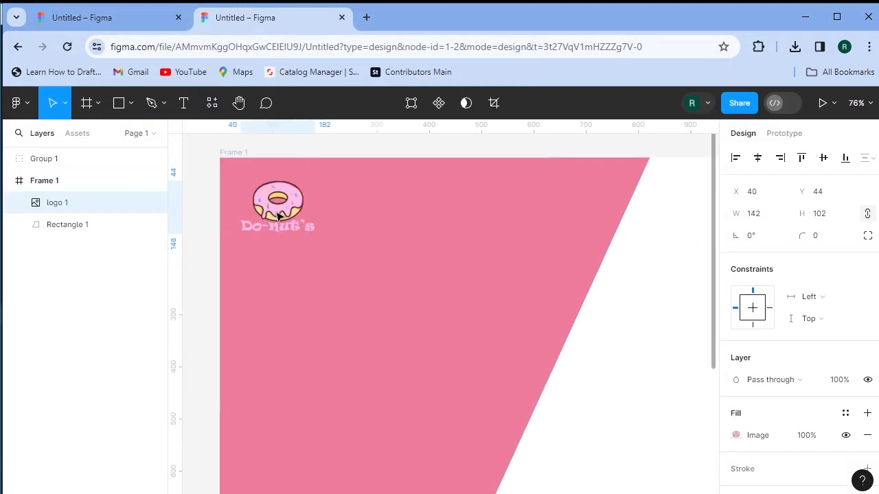
drag(278, 215, 285, 226)
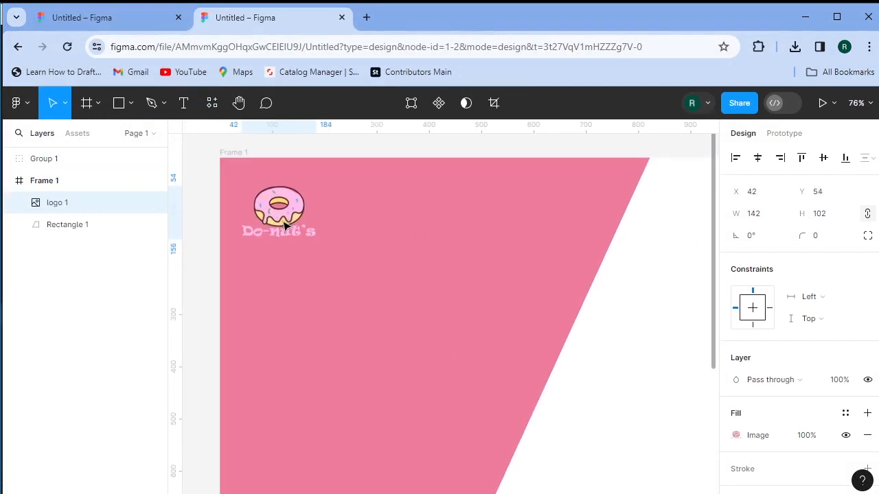
- Add the text "Home" to the right of the logo and set its font size to 28
click(184, 103)
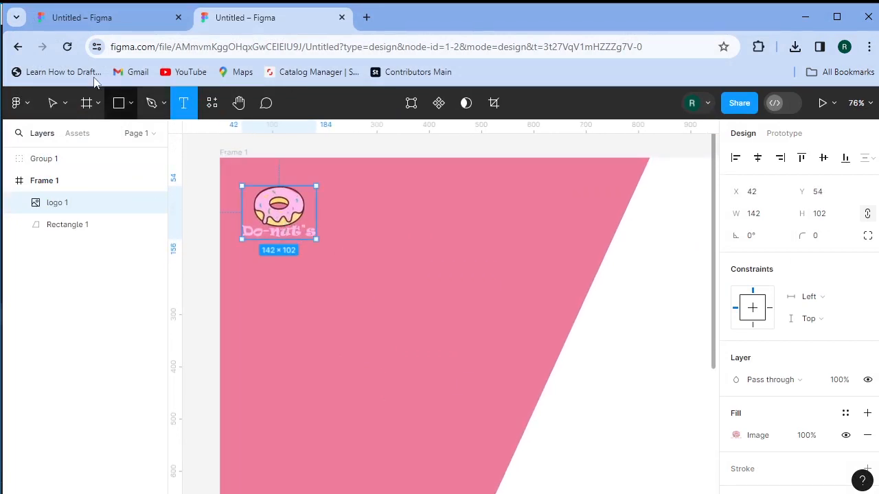
click(348, 213)
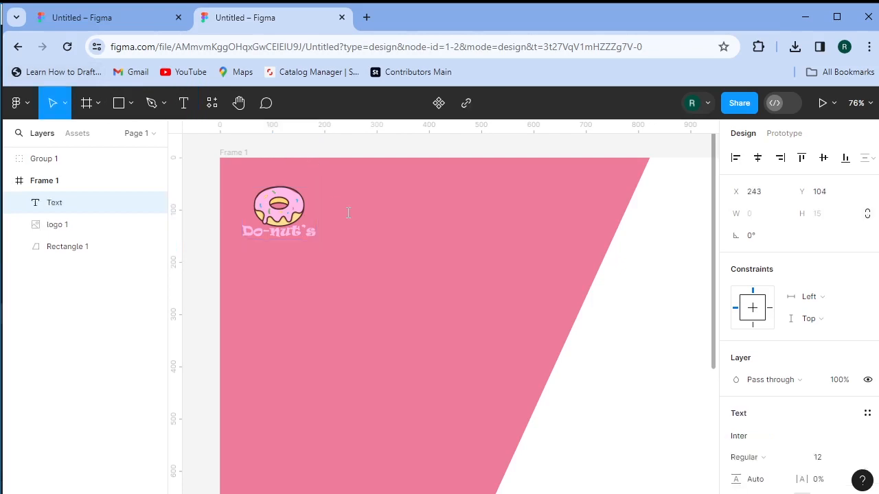
text(Home)
scroll(804, 412, down, 3)
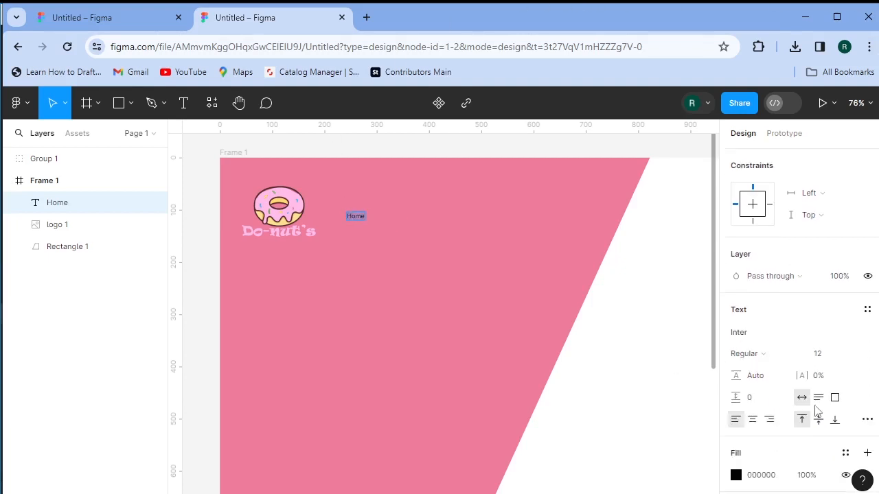
drag(813, 318, 814, 317)
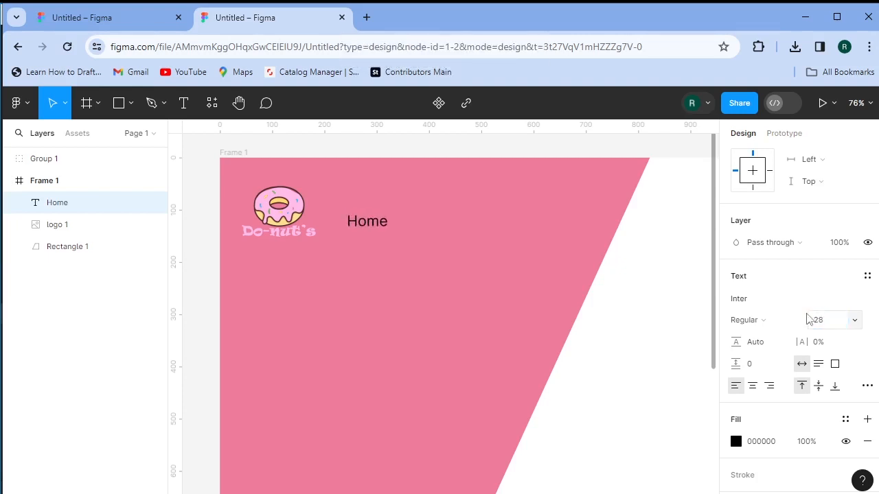
- Change the Home text's fill to white FFFFFF and its font to Inknut Antiqua
click(736, 441)
drag(555, 339, 520, 161)
click(705, 133)
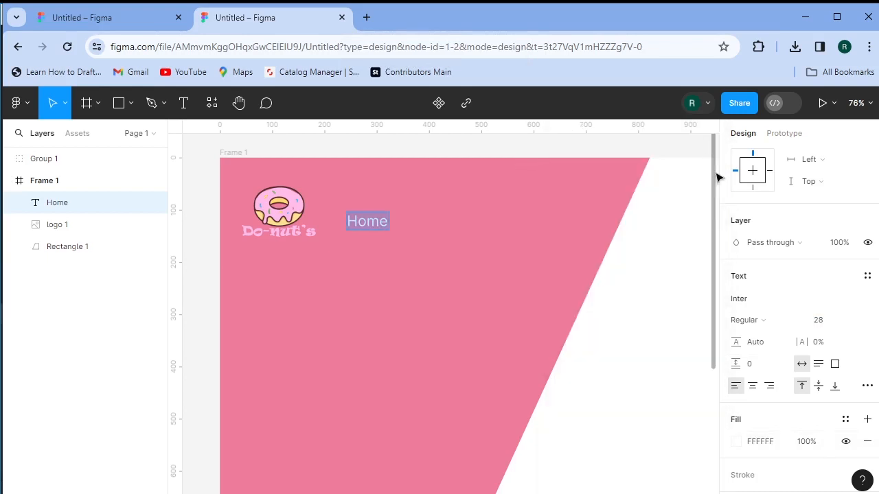
click(749, 302)
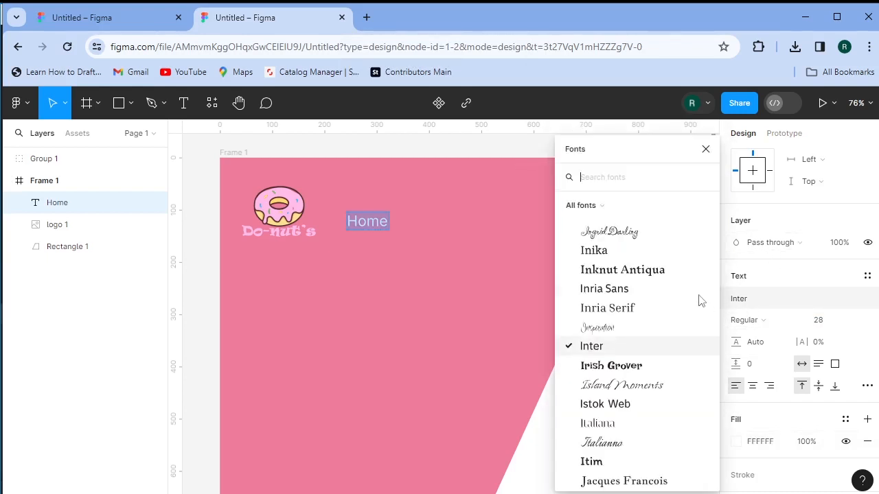
click(648, 269)
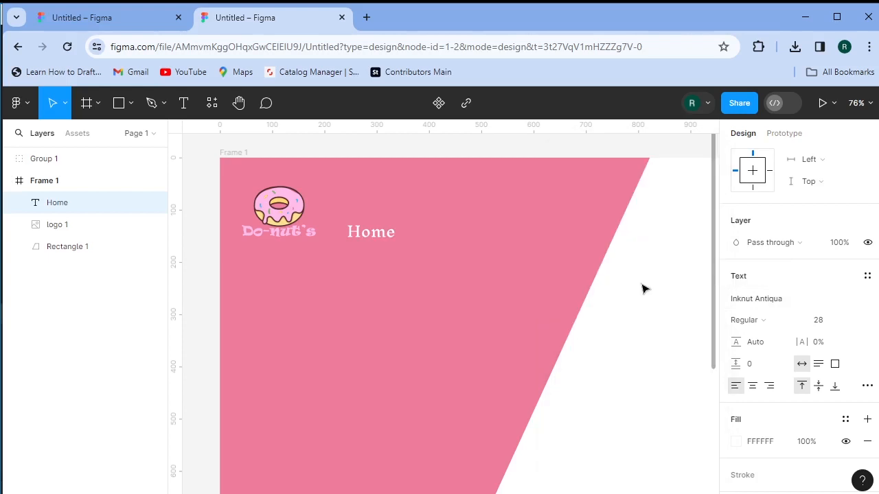
click(204, 250)
click(203, 249)
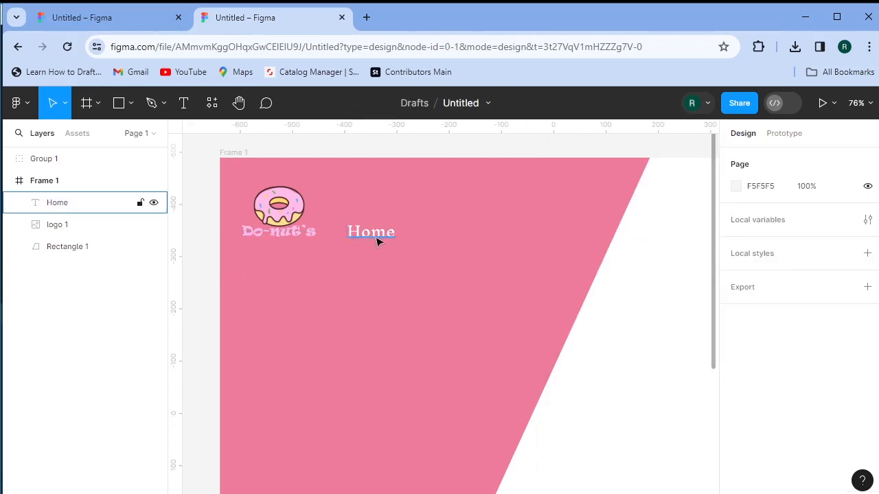
- Duplicate the Home text twice to form an evenly spaced row, with copies at about X 442 and X 627, Y 92
drag(377, 236, 561, 231)
click(475, 231)
drag(474, 230, 478, 230)
- Change the middle Home copy to "Menu" and the last copy to "About"
double_click(475, 230)
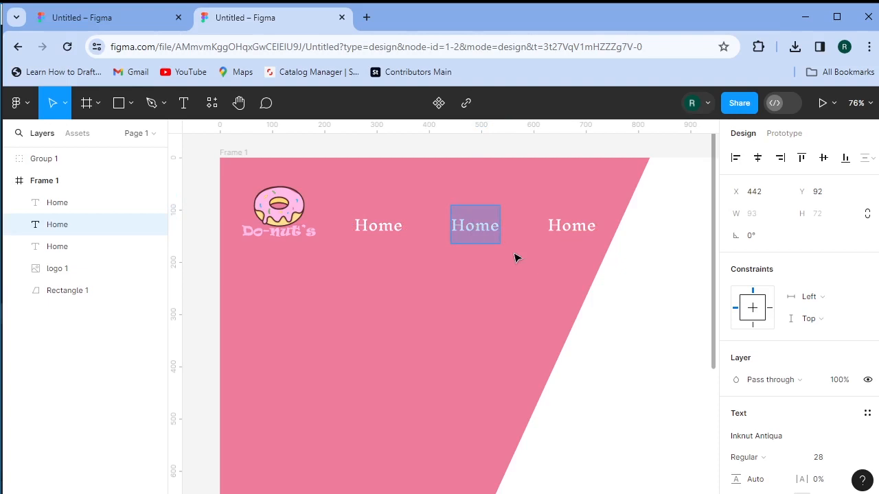
text(Menu)
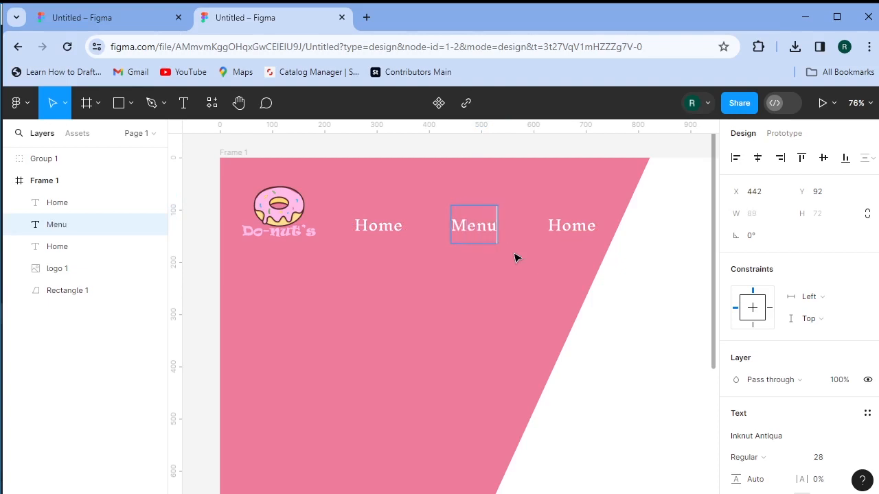
double_click(558, 225)
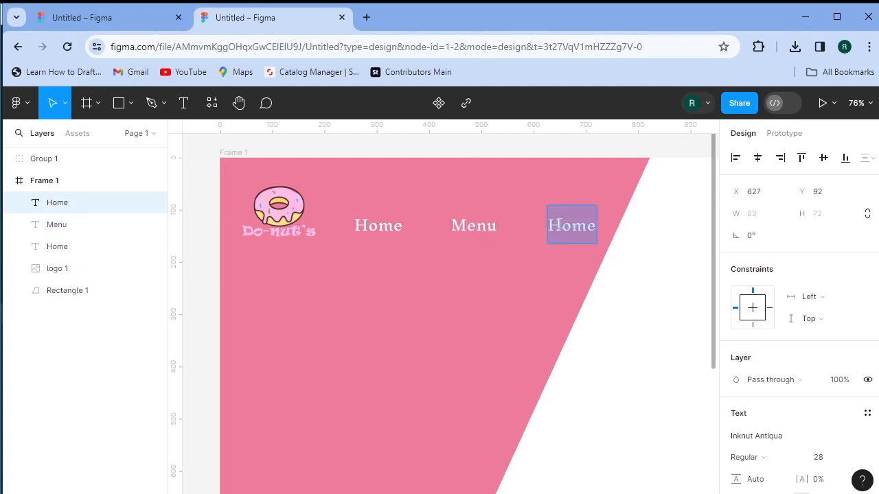
text(About)
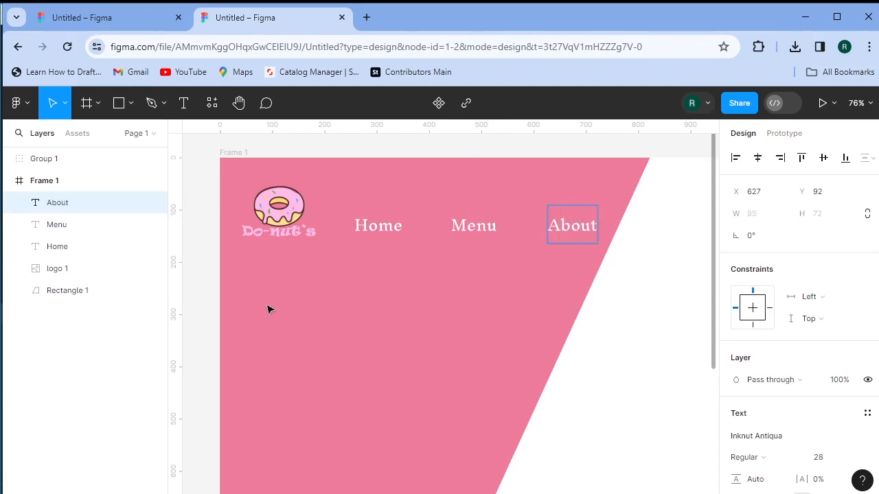
key(Escape)
key(Escape)
- Add the white heading "Strawberry-Donut" in Inria Serif Bold 53 below the logo, aligned with the logo's left edge
scroll(311, 260, down, 2)
scroll(326, 277, up, 2)
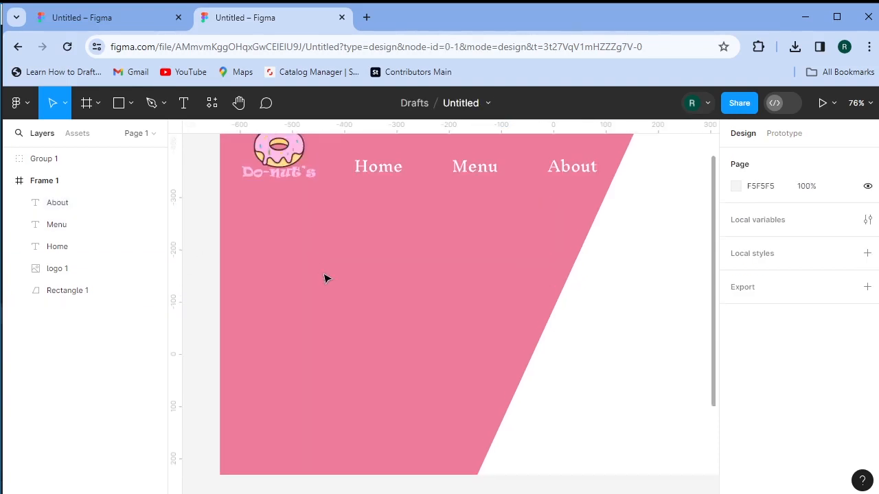
click(184, 104)
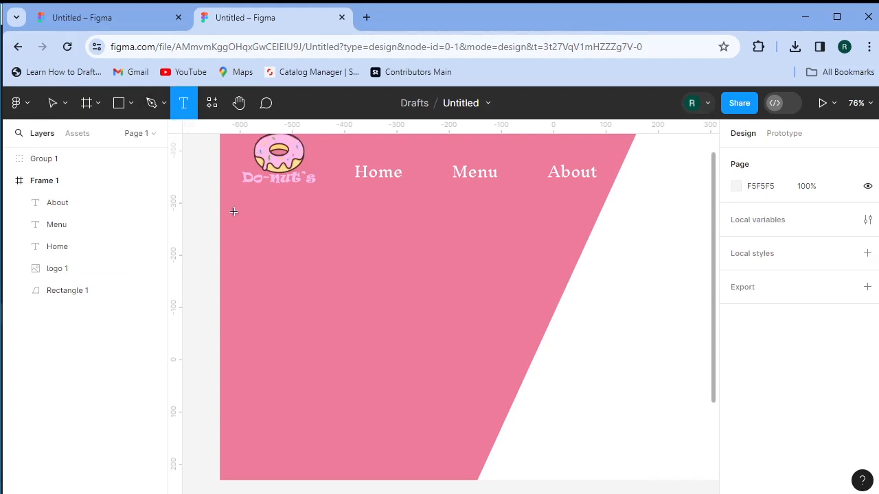
click(262, 228)
text(Strawberry-Donut)
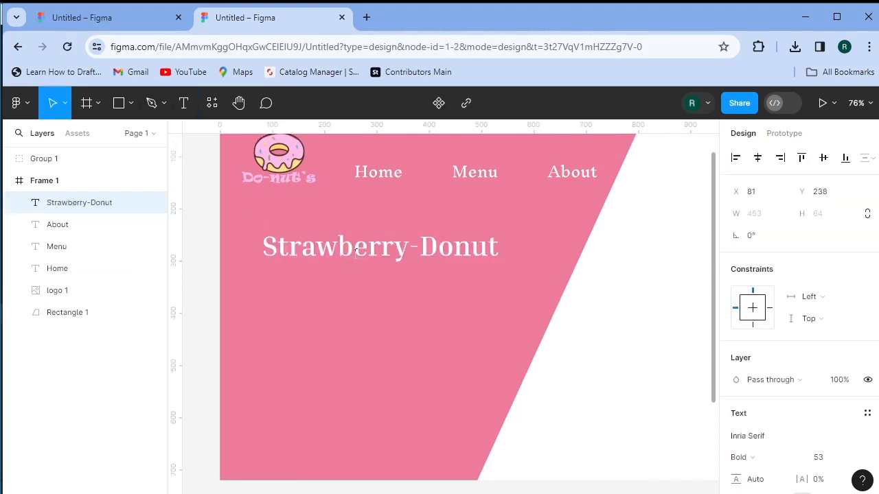
key(Escape)
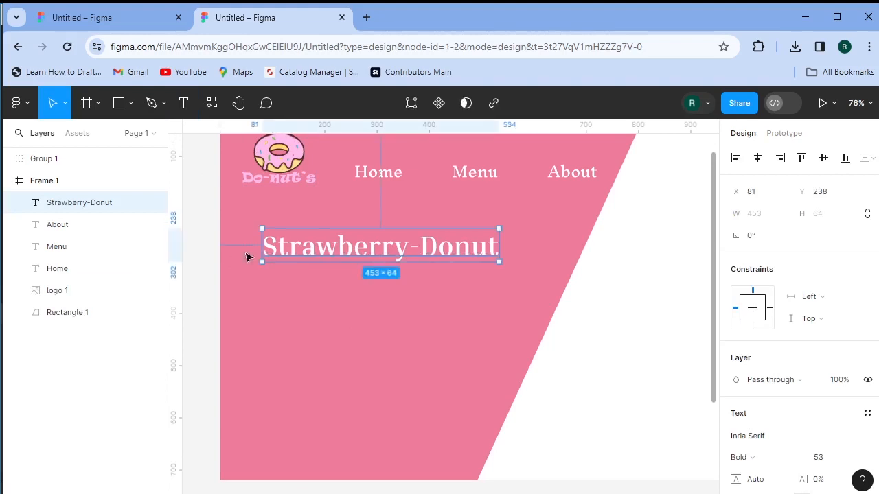
drag(398, 249, 379, 245)
- Add Inria Serif 20 text "Savor the blissful taste of our freshly baked donuts, crafted with love and care. Treat yourself to a little slice of happiness today."
key(t)
click(254, 321)
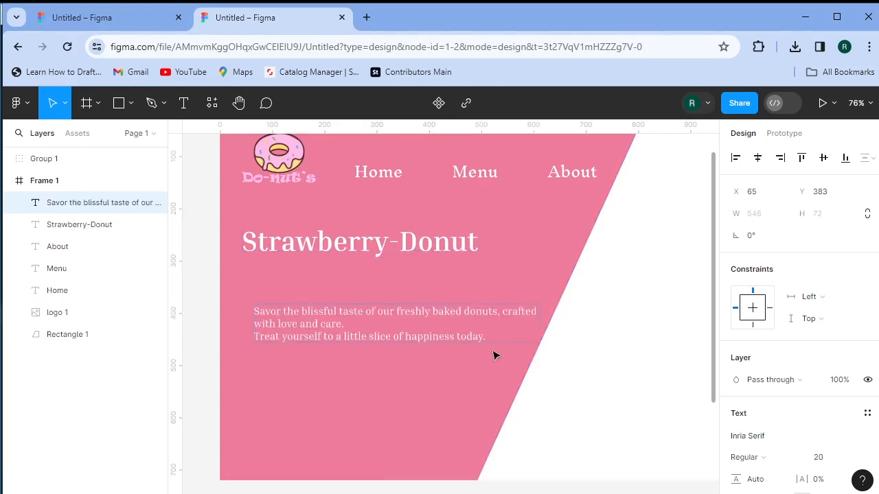
key(Escape)
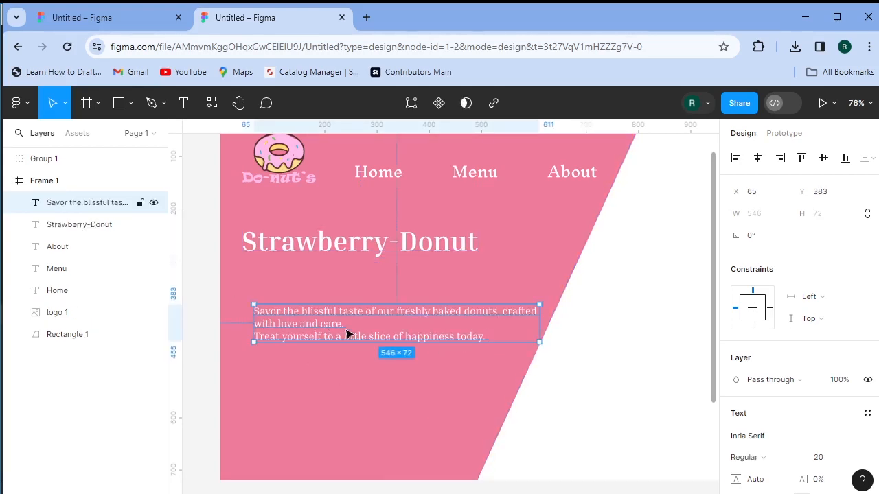
- Move the paragraph closer under the heading, left-aligned with it, and lower the heading to X 42, Y 242
click(502, 343)
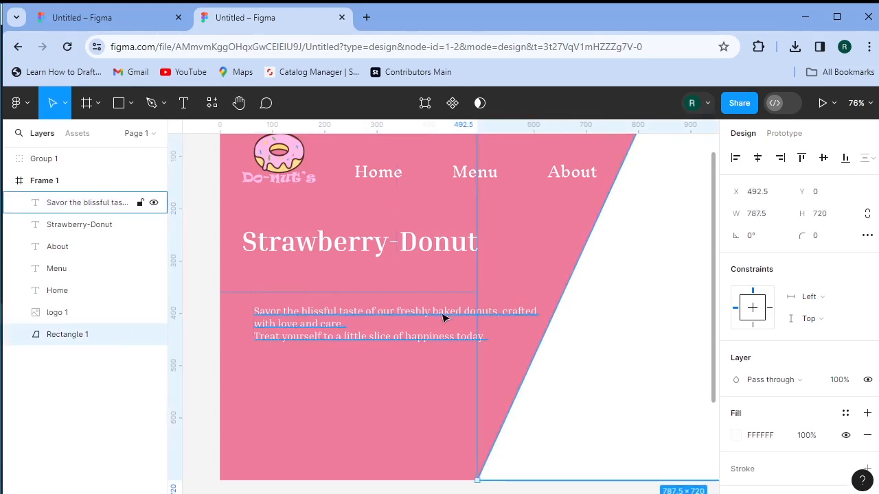
drag(447, 316, 432, 294)
drag(357, 251, 382, 276)
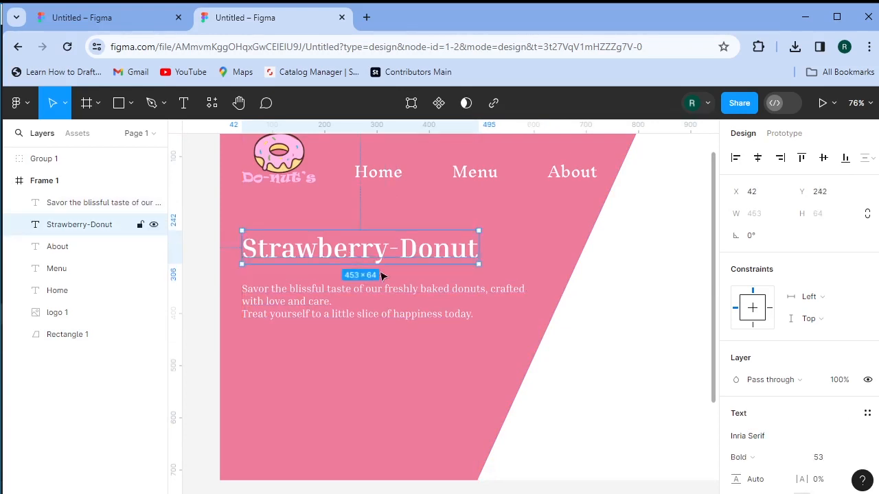
click(598, 419)
click(208, 365)
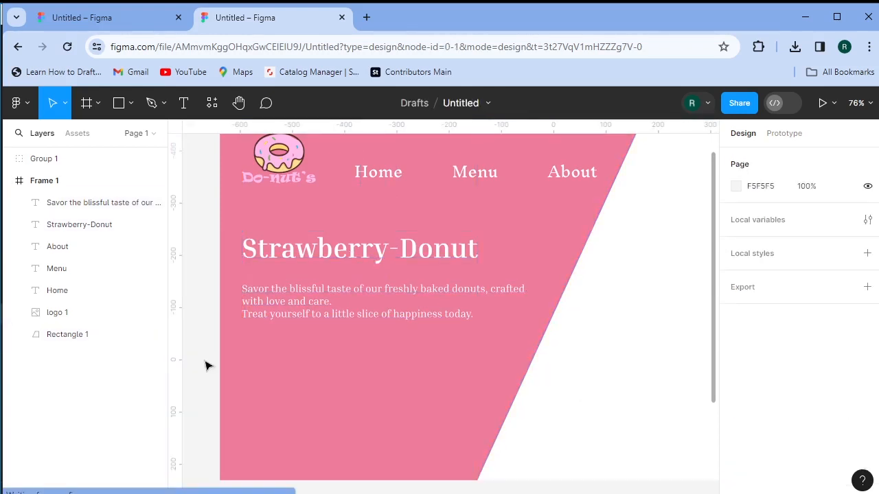
- Place the Strawberry-Donut, Chocolate-Chip-Donut and Bagel-Cider-Doughnut images side by side as small thumbnails below the paragraph
scroll(401, 402, down, 1)
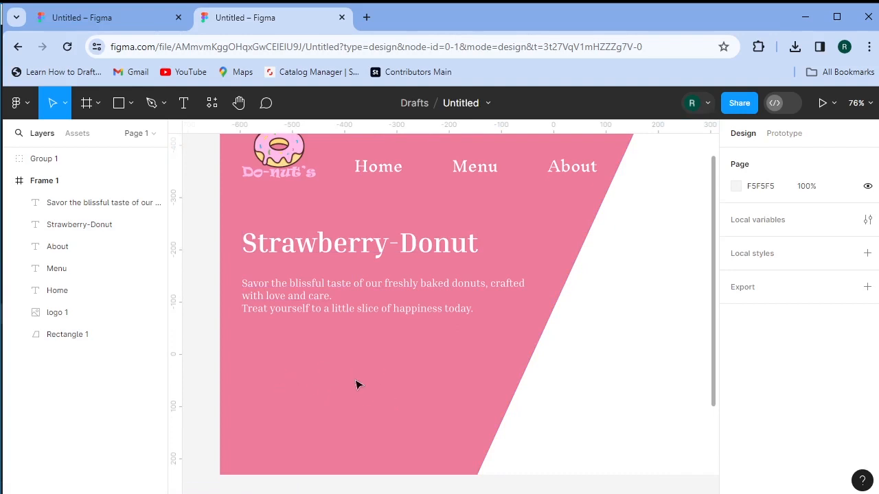
click(131, 102)
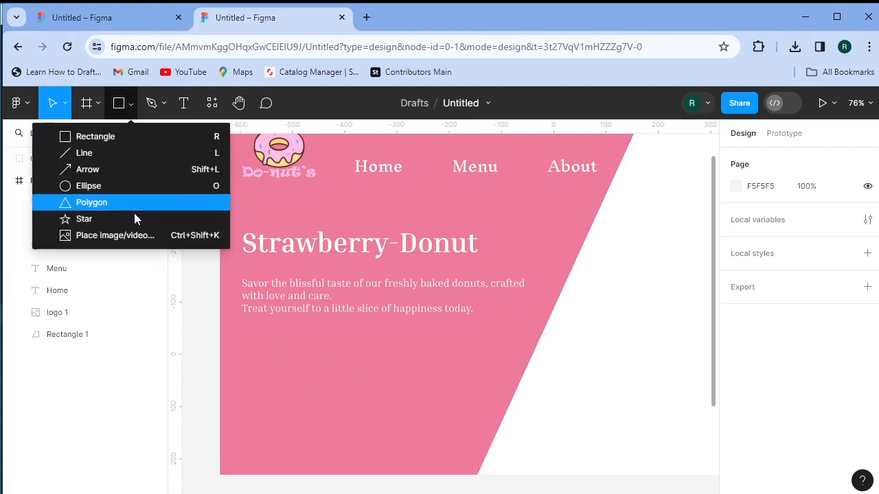
click(134, 236)
drag(422, 184, 240, 105)
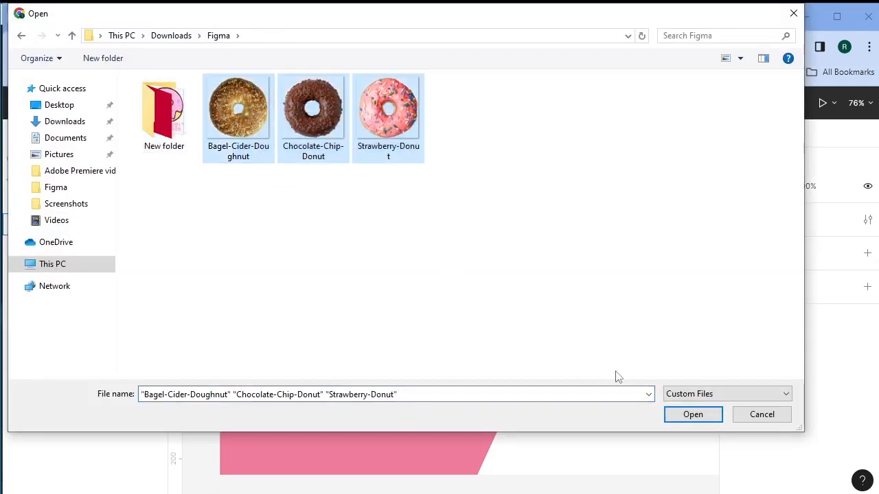
click(686, 416)
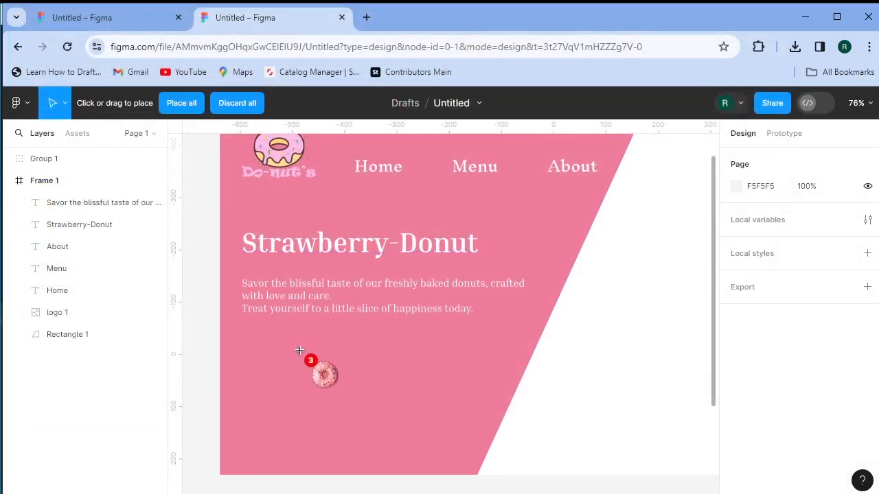
click(298, 354)
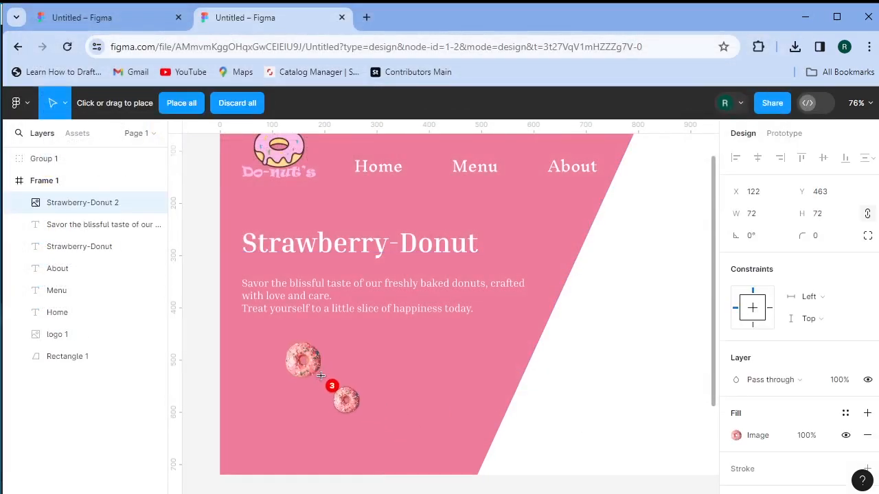
click(352, 367)
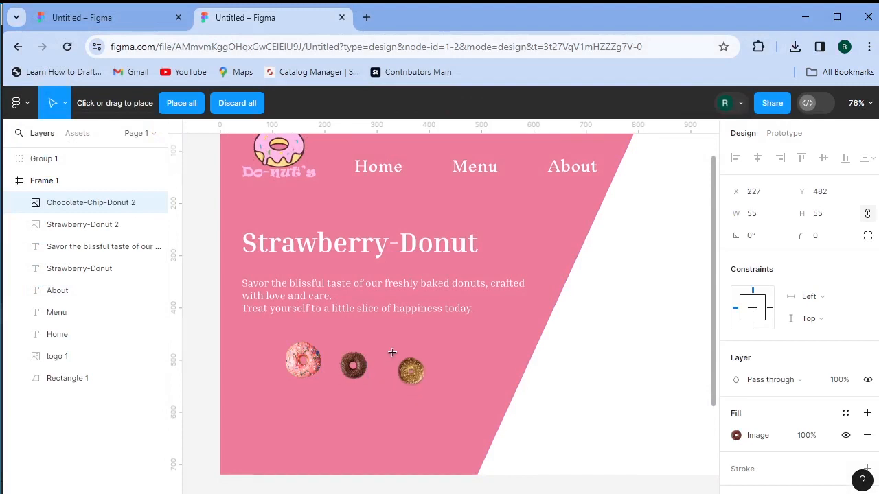
click(416, 376)
- Resize all three donut thumbnails to 83 × 83 with their proportions locked
click(315, 357)
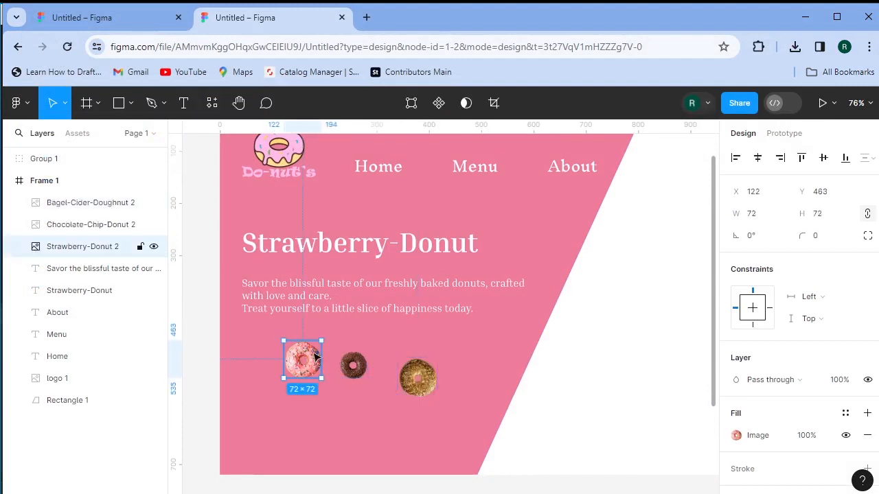
drag(322, 377, 328, 383)
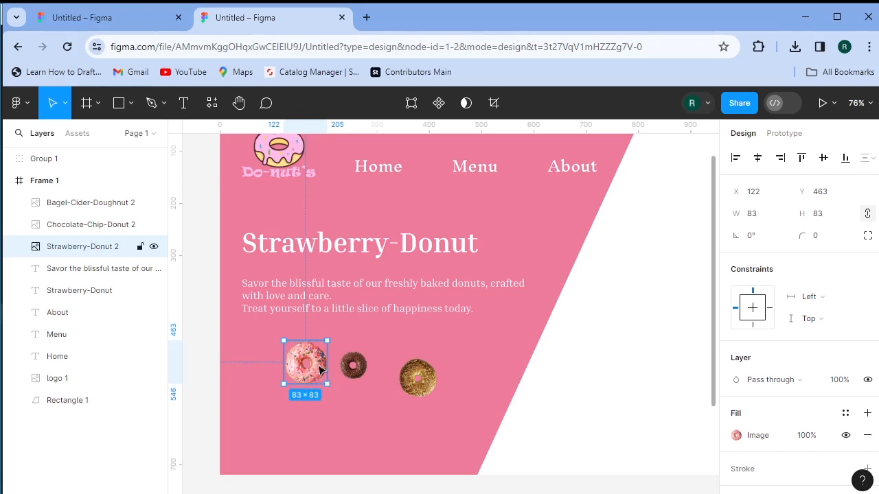
click(353, 365)
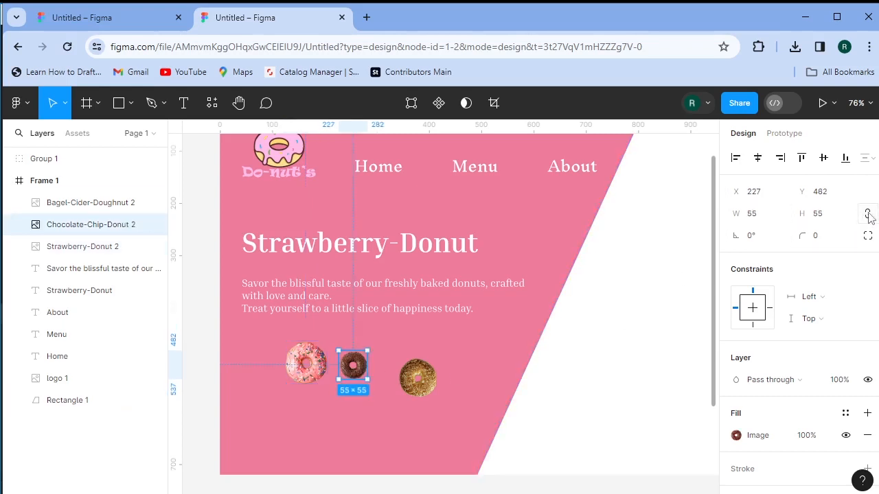
click(762, 216)
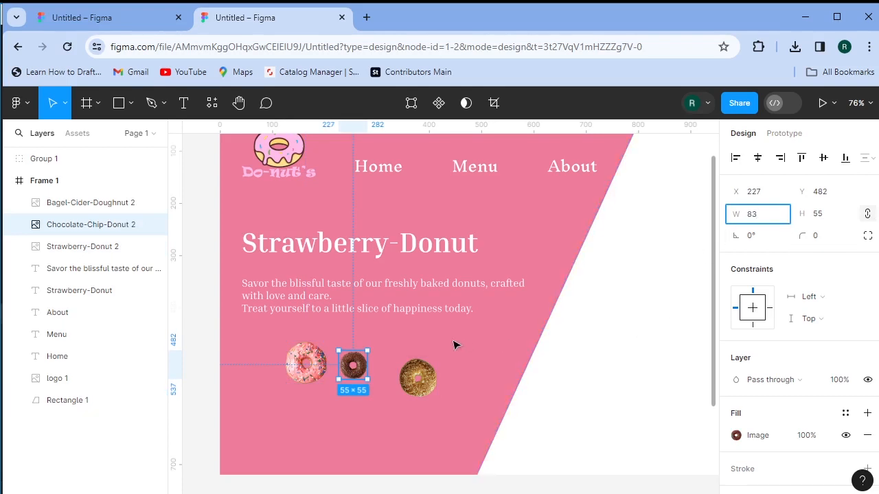
click(416, 377)
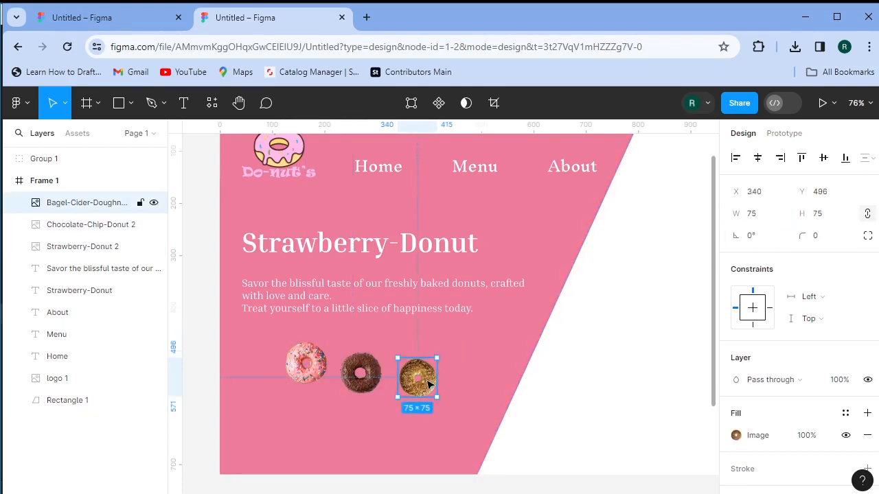
click(755, 217)
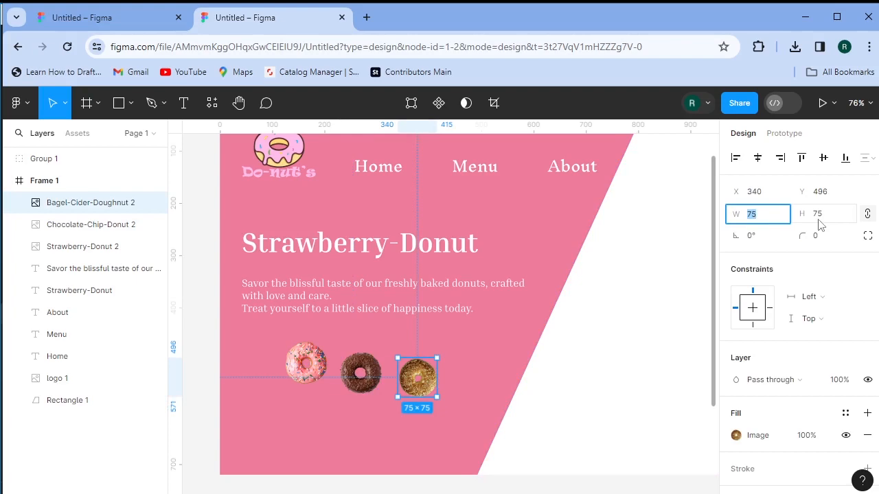
text(83)
key(Return)
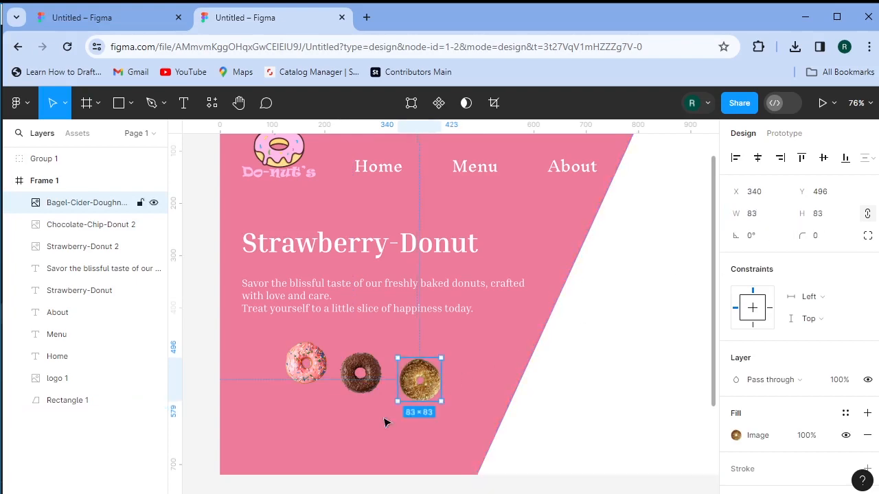
- Line up the thumbnails in an evenly spaced row at Y 467, with strawberry at X 68, chocolate in the middle and bagel at X 315
scroll(364, 414, up, 3)
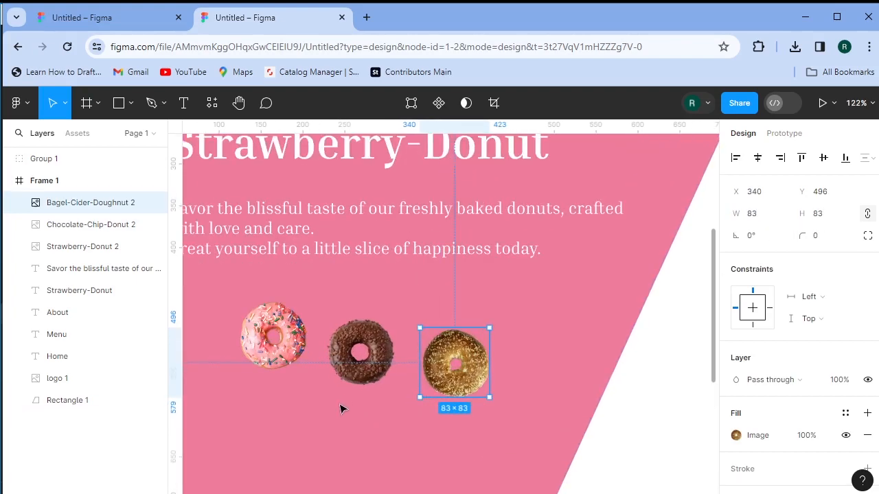
drag(341, 409, 433, 398)
drag(386, 333, 340, 336)
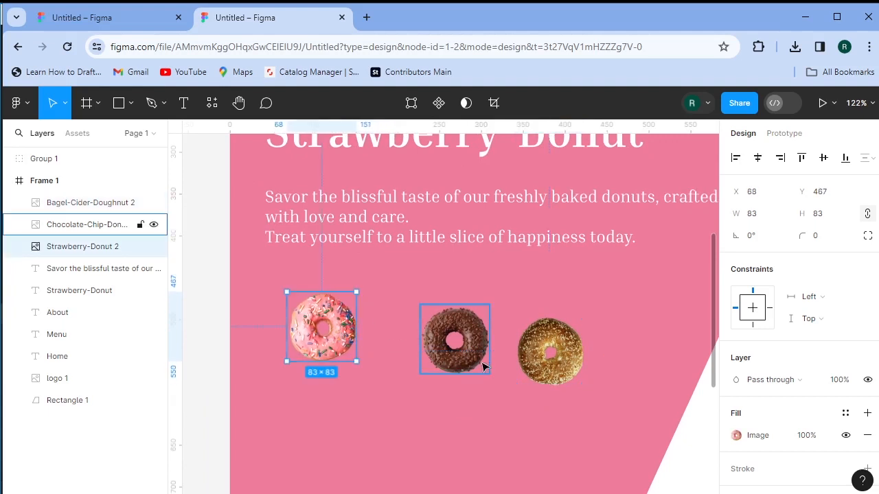
drag(483, 364, 458, 355)
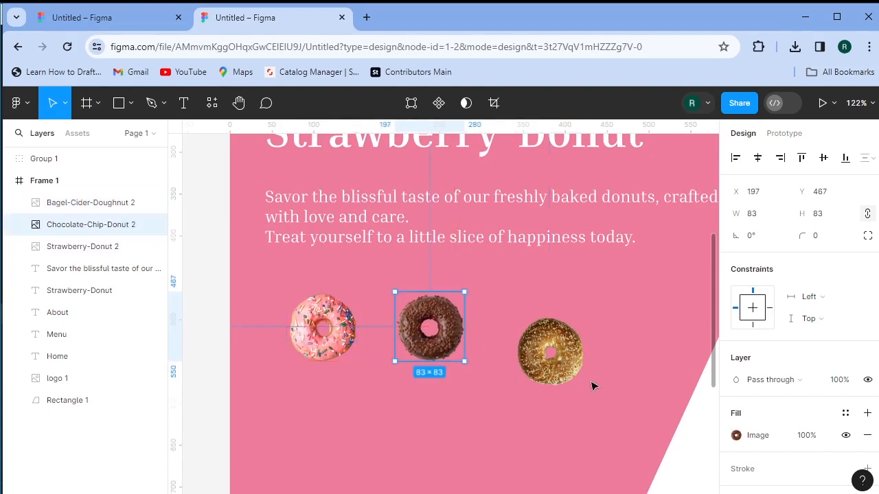
click(569, 364)
drag(569, 364, 561, 356)
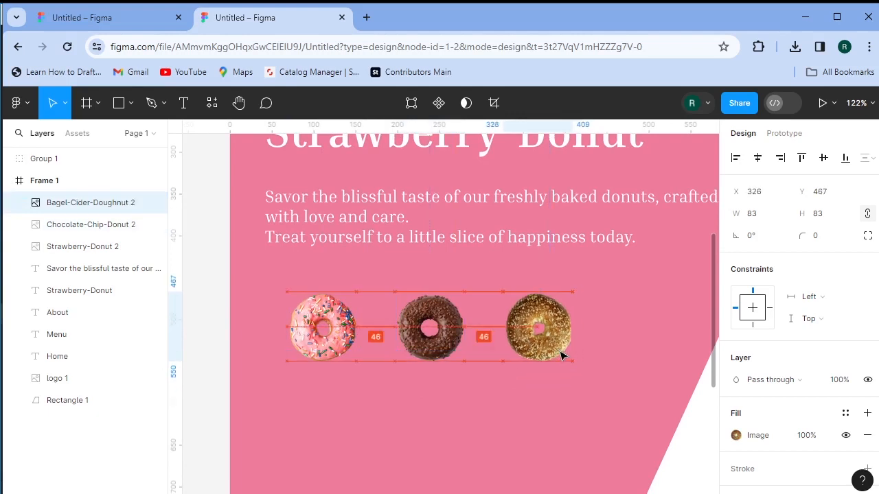
drag(549, 358, 541, 357)
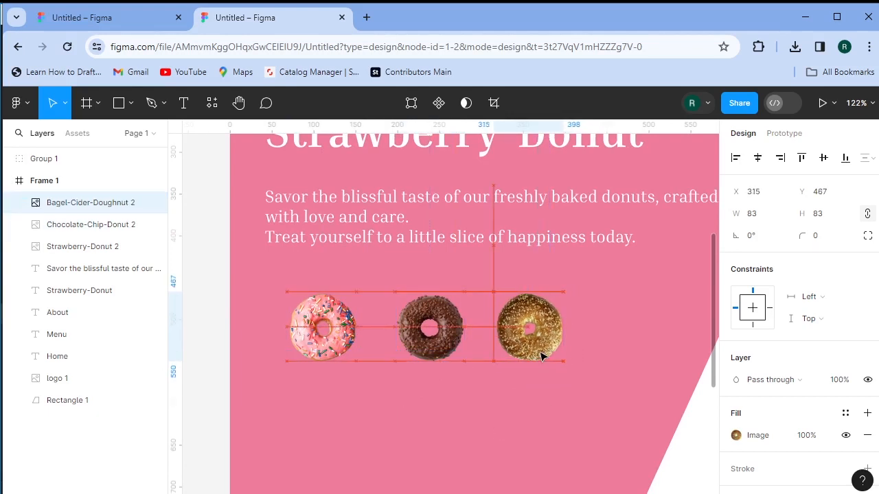
click(463, 352)
drag(462, 353, 451, 353)
click(475, 405)
- Draw a rectangle below the donut row and shape it into a 181 × 45 pill with corner radius 25.5
scroll(479, 407, down, 1)
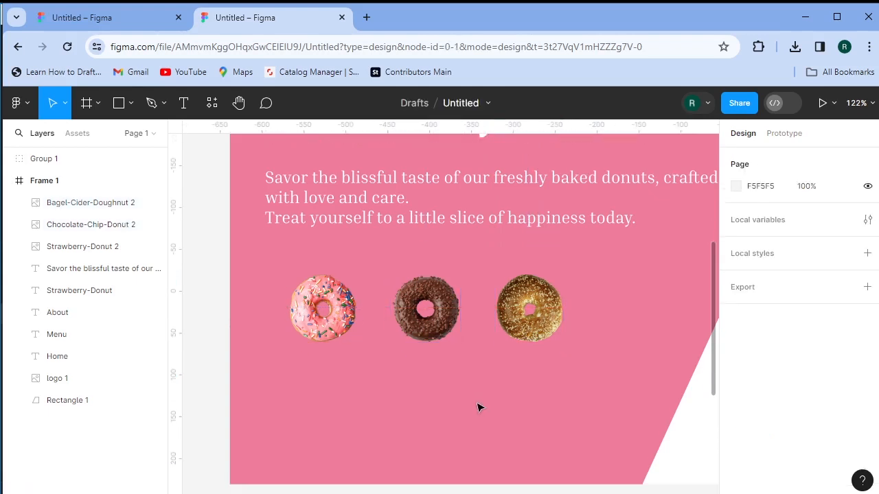
click(131, 105)
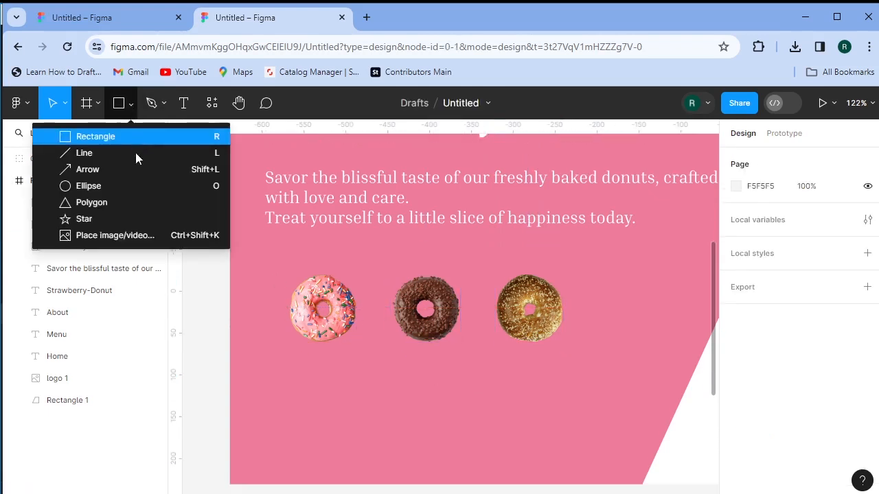
click(96, 136)
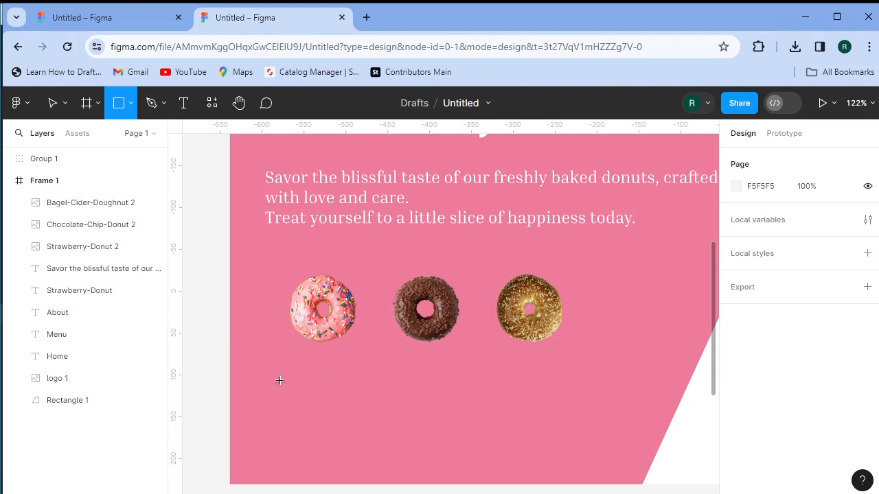
mouse_move(269, 371)
mouse_down()
mouse_move(405, 420)
mouse_move(451, 414)
mouse_up()
scroll(352, 410, up, 5)
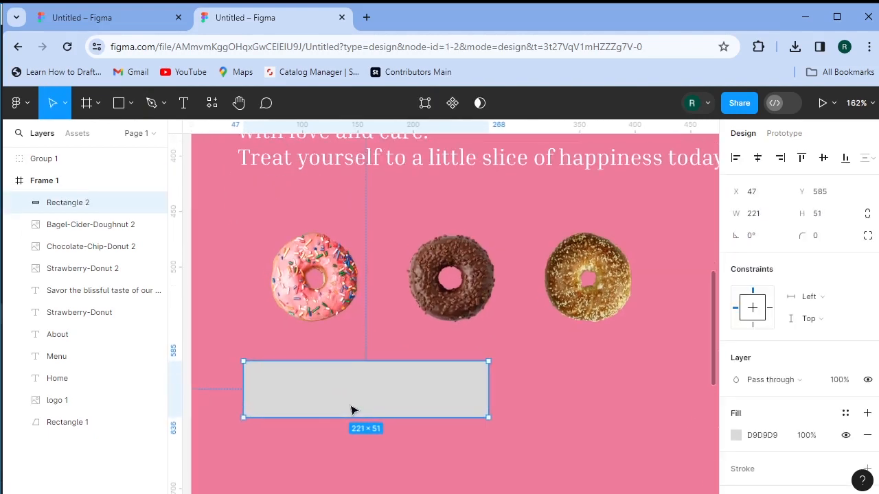
drag(564, 347, 433, 409)
drag(575, 375, 501, 379)
drag(352, 335, 351, 347)
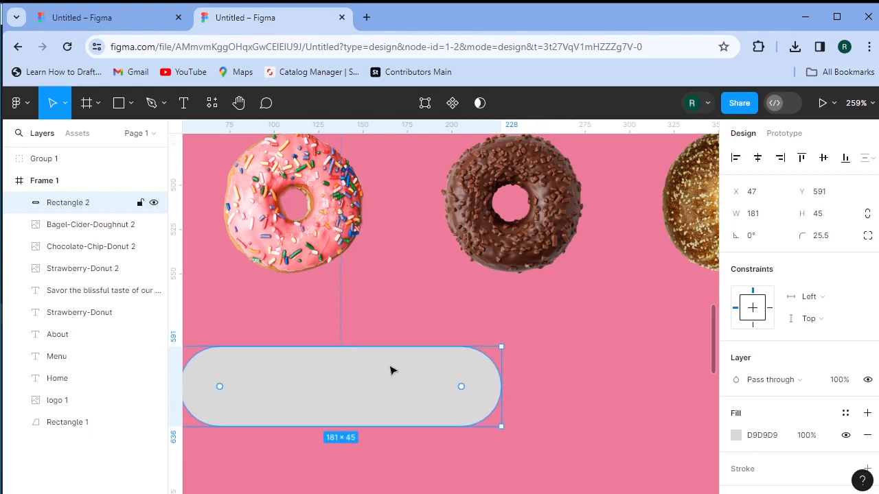
scroll(433, 397, down, 1)
click(562, 406)
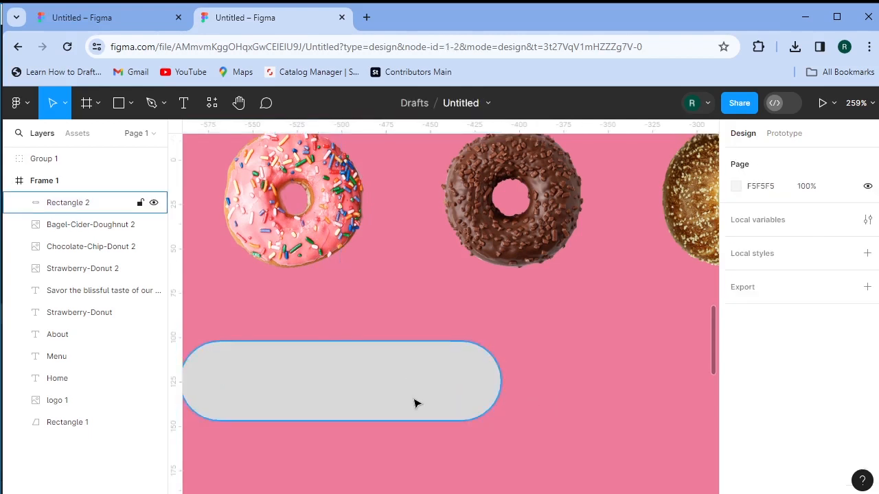
- Fill the pill-shaped rectangle with white FFFFFF
click(413, 402)
click(736, 435)
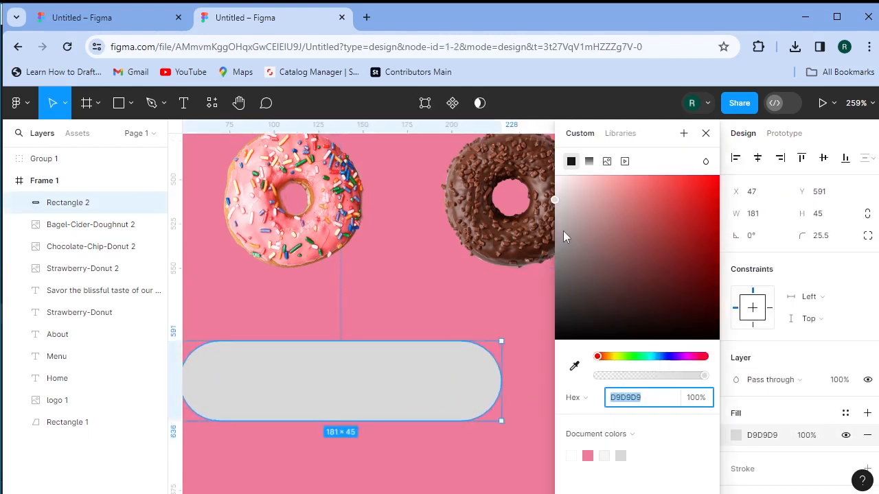
click(556, 184)
drag(556, 184, 549, 162)
click(498, 321)
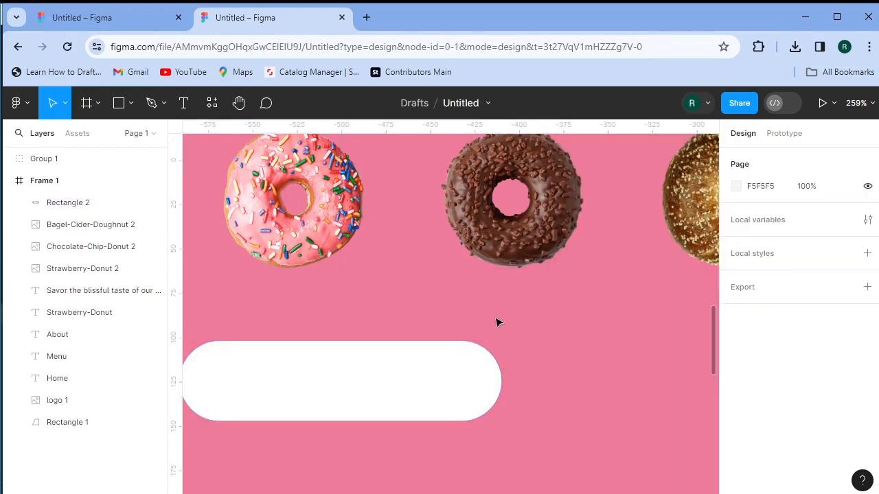
- Add the text "ORDER NOW" in Inria Serif Bold over the white pill
drag(408, 393, 478, 370)
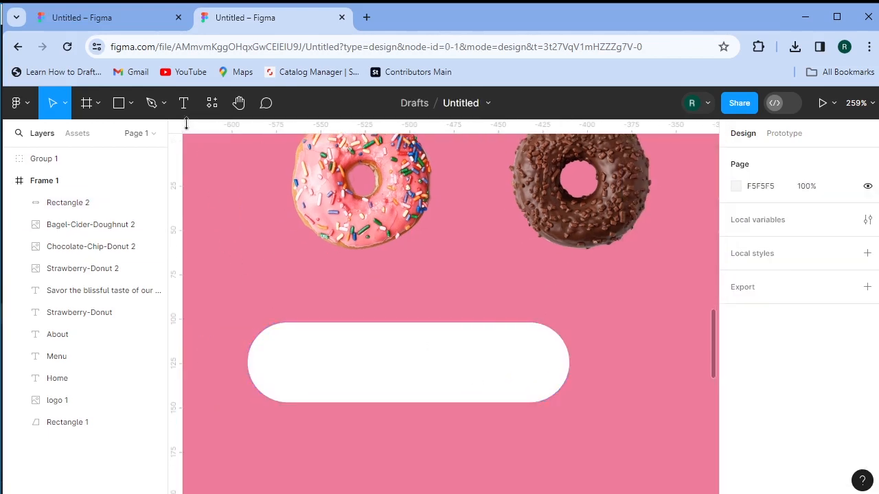
key(t)
click(307, 362)
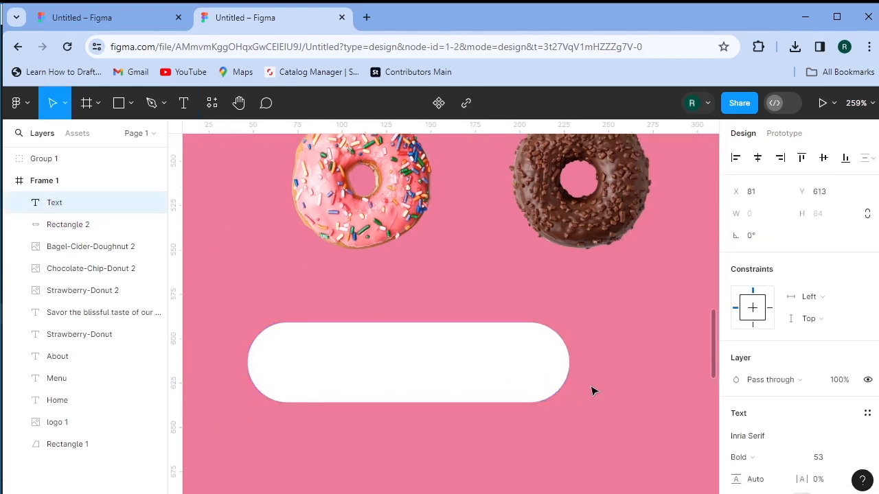
text(OR)
key(Escape)
text(DER NP)
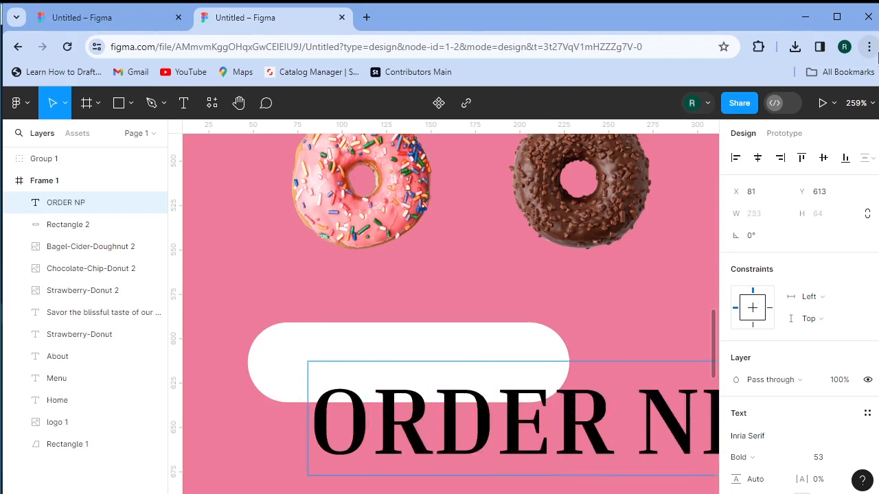
key(BackSpace)
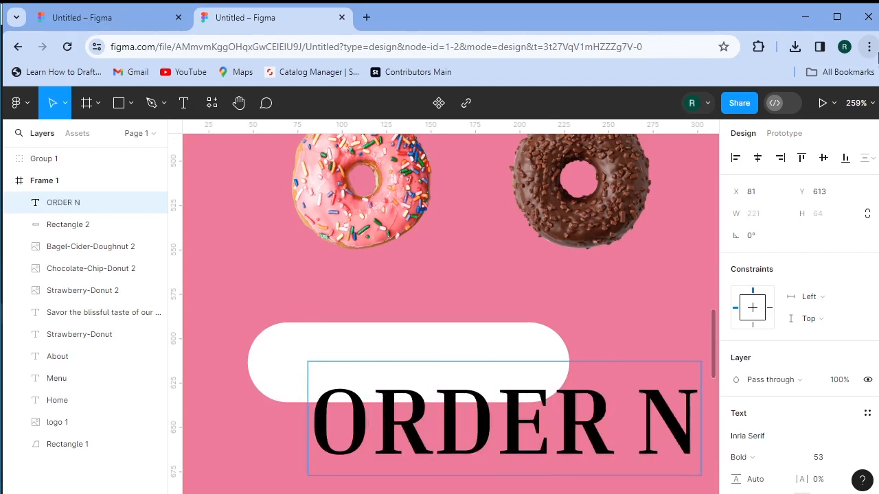
text(OW)
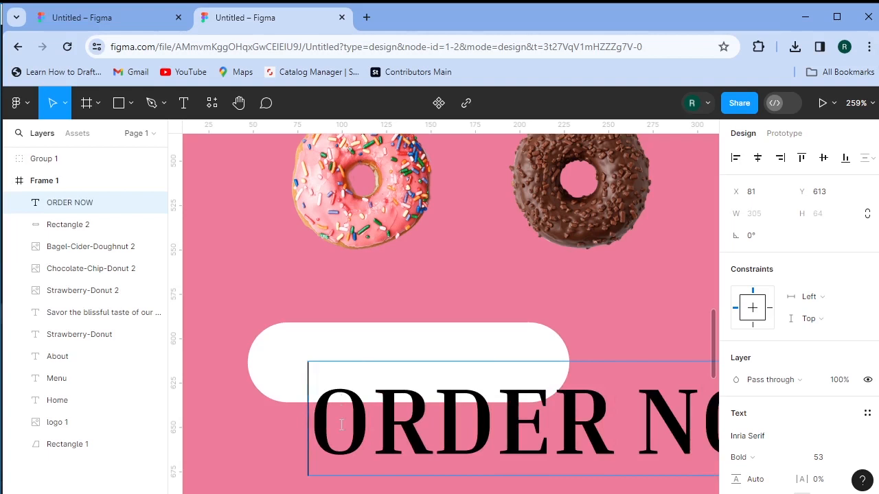
- Reduce the font size of "ORDER NOW" to fit inside the white pill and centre the text on it
key(ctrl+a)
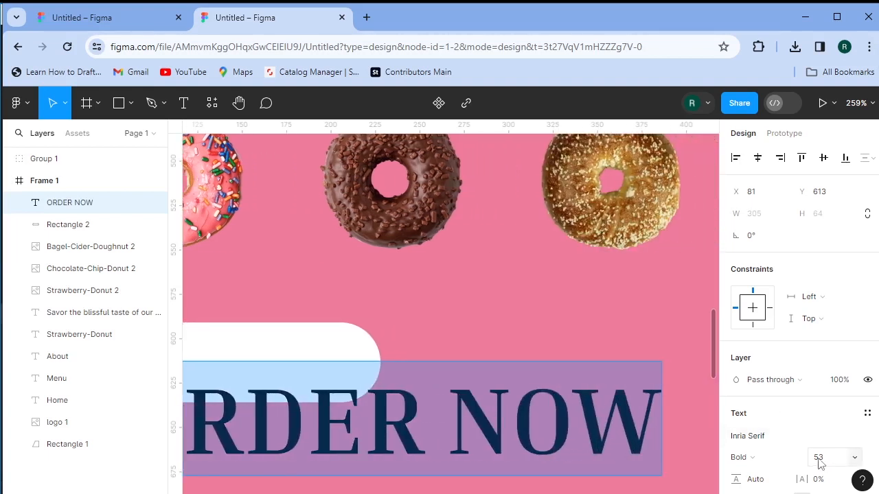
drag(821, 455, 776, 463)
click(469, 441)
drag(348, 434, 536, 454)
drag(440, 396, 440, 395)
- Shrink the white pill so it fits closely around the "ORDER NOW" text
click(540, 403)
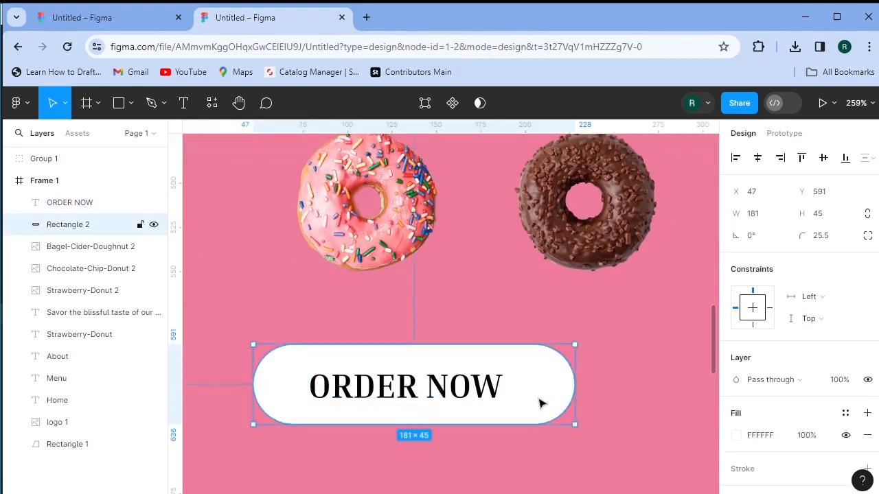
drag(572, 427, 520, 411)
click(484, 441)
scroll(459, 433, down, 6)
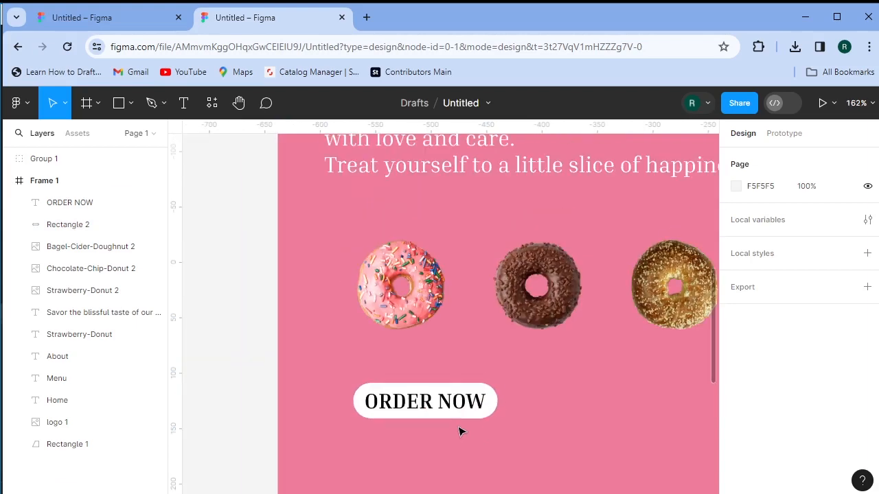
drag(518, 440, 347, 448)
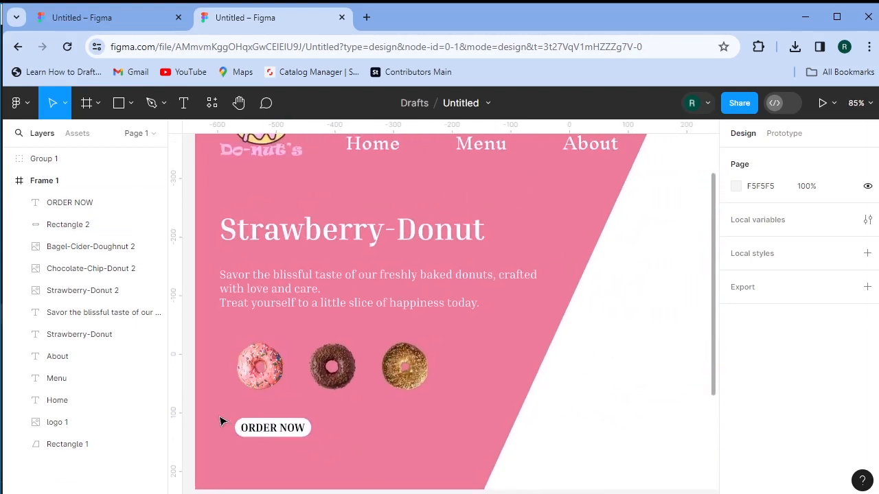
- Group the "ORDER NOW" text with its white pill and move the group below the small chocolate donut
drag(222, 418, 290, 430)
key(ctrl+g)
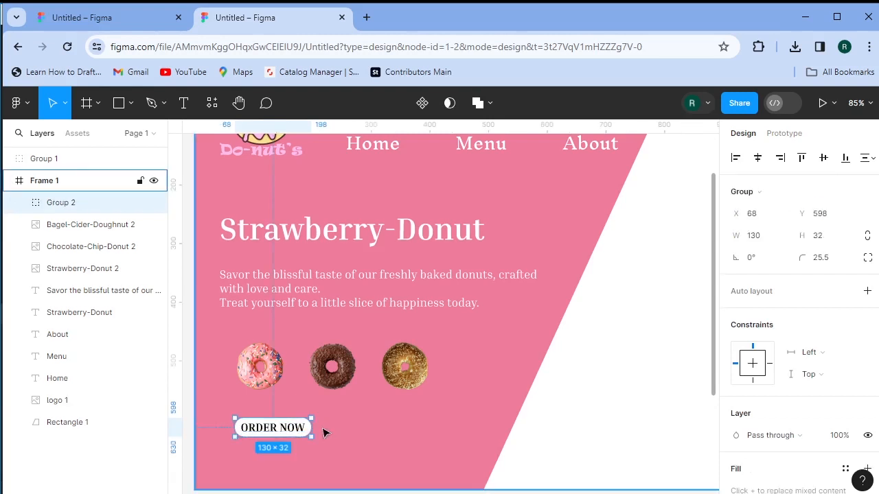
drag(285, 434, 350, 391)
scroll(349, 391, down, 1)
key(Escape)
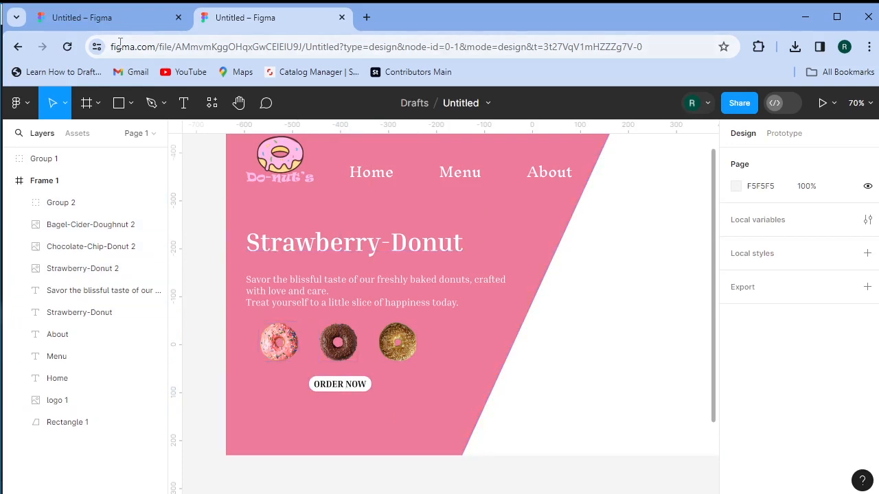
- Draw a triangle about 18 × 18 below the small strawberry donut and fill it with white FFFFFF
click(131, 102)
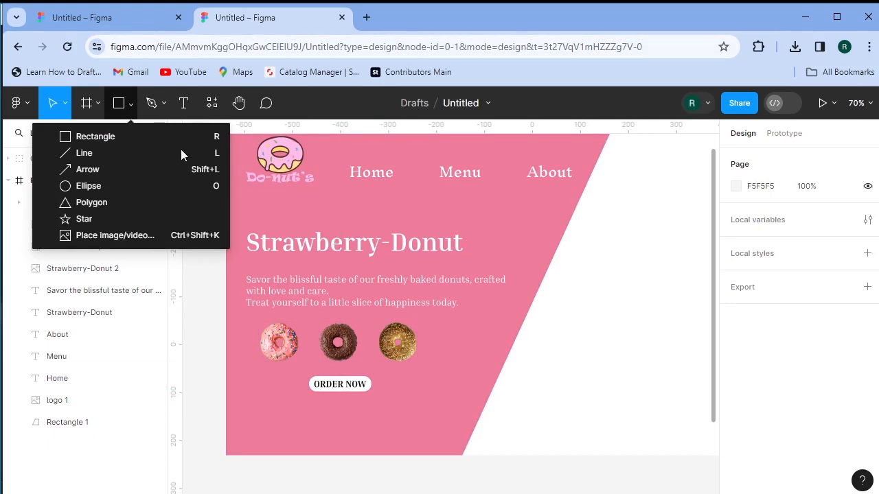
click(162, 203)
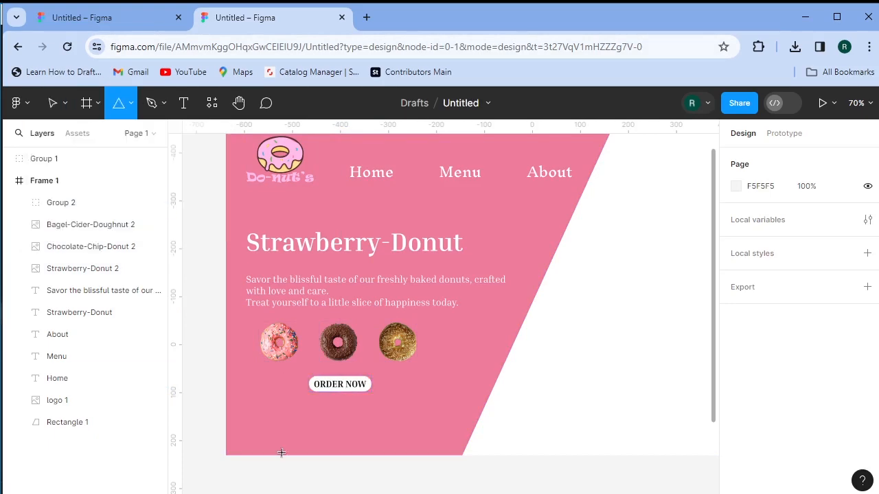
scroll(263, 403, up, 5)
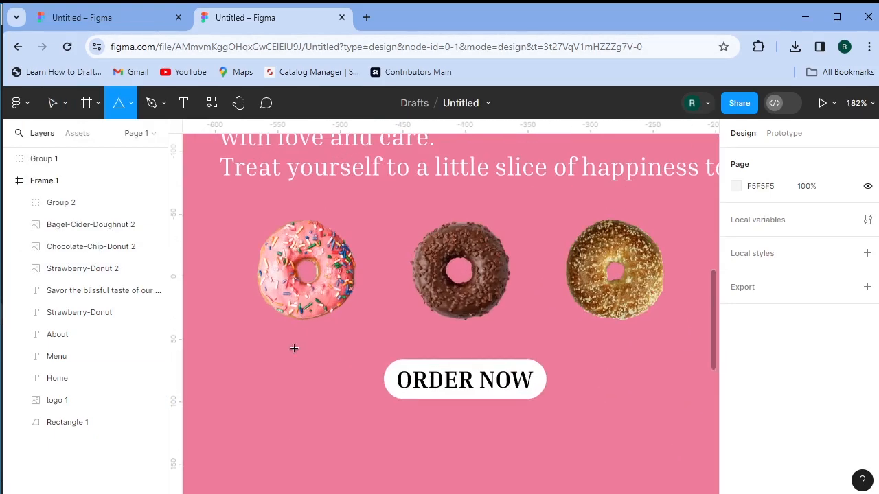
drag(293, 351, 308, 379)
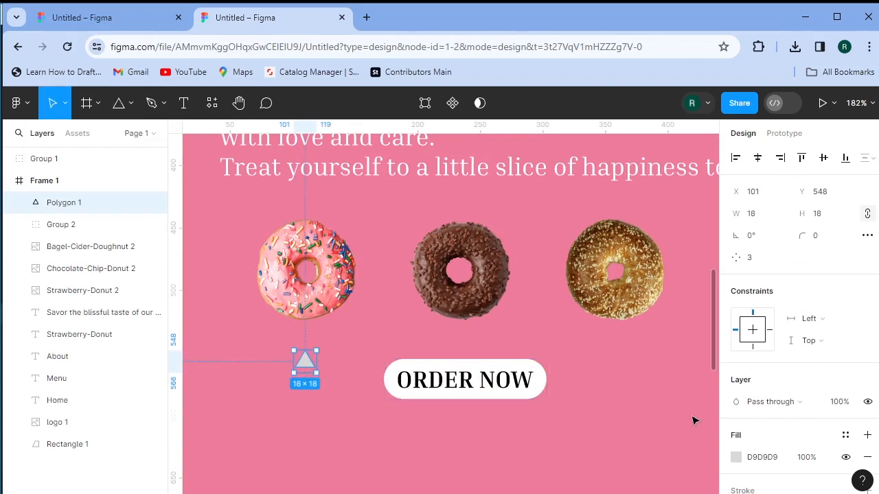
click(736, 457)
drag(562, 209, 556, 173)
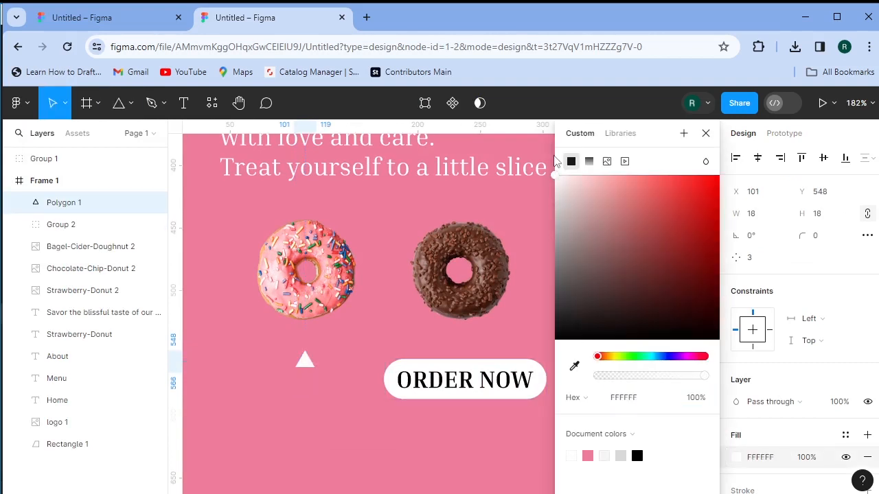
click(355, 451)
- Move the white triangle up close under the small strawberry donut, to X 100, Y 533
drag(306, 364, 313, 356)
key(Up)
key(Up)
key(Up)
key(Up)
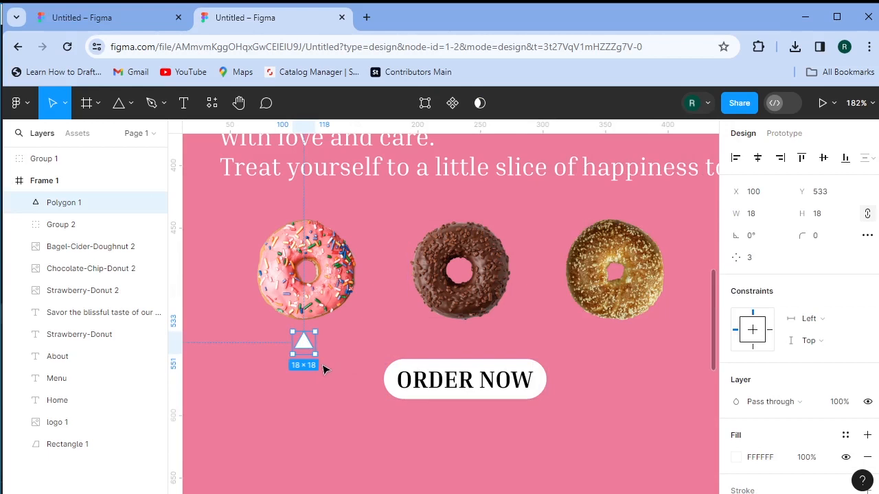
- Enlarge the small strawberry donut above the triangle and move the triangle down to Y 541, just clear of it
click(310, 317)
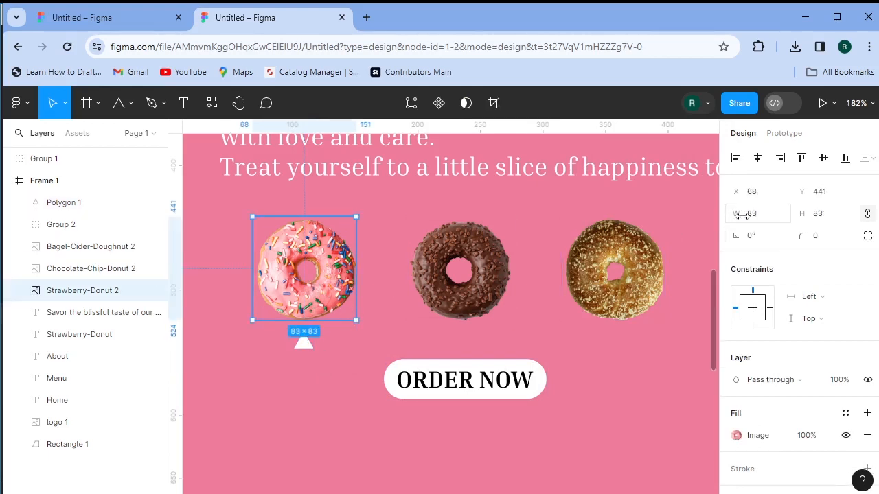
drag(743, 216, 766, 218)
drag(348, 316, 329, 313)
click(306, 378)
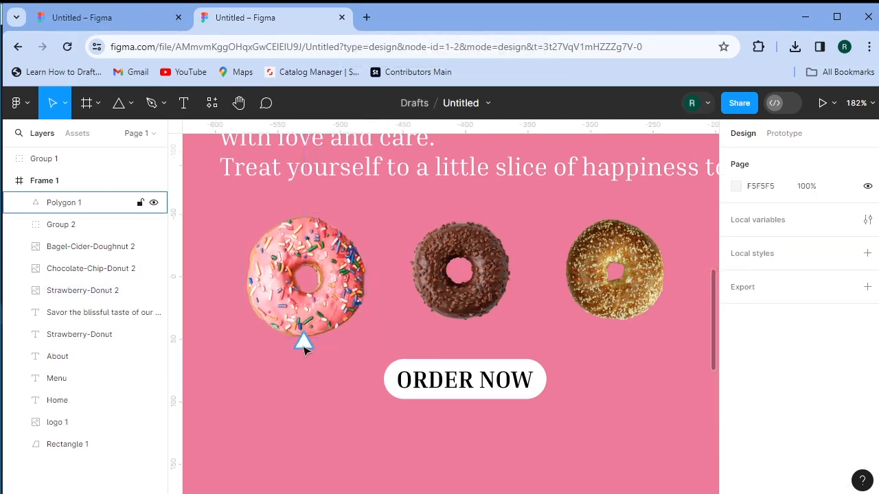
drag(304, 345, 307, 362)
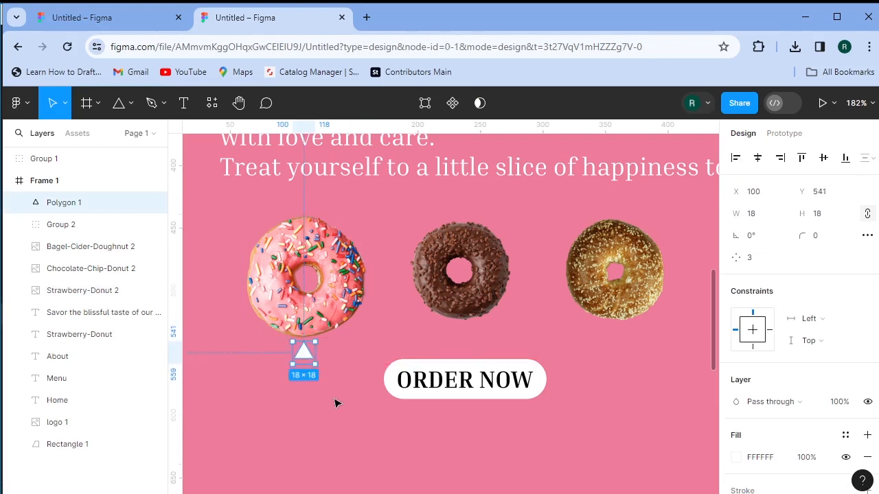
click(419, 432)
- Group the large donut arrangement and place it, rotated 5.41°, with the strawberry donut over the frame's white area
scroll(420, 432, down, 5)
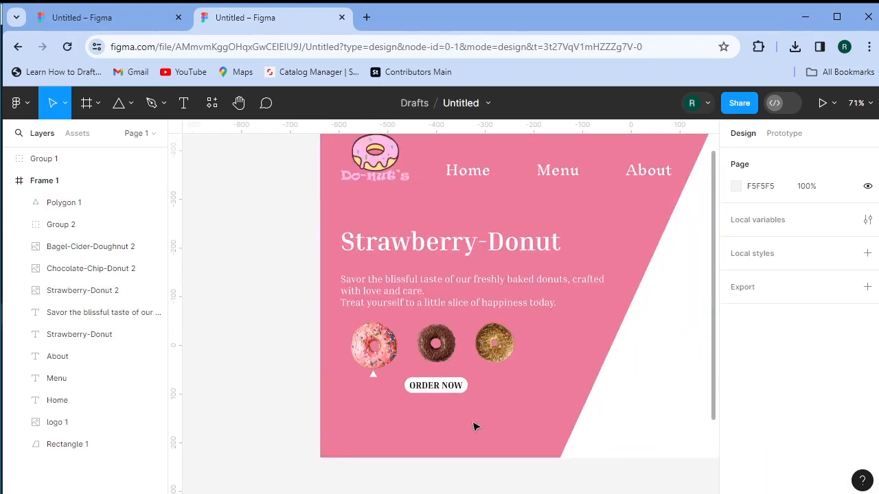
drag(505, 421, 373, 424)
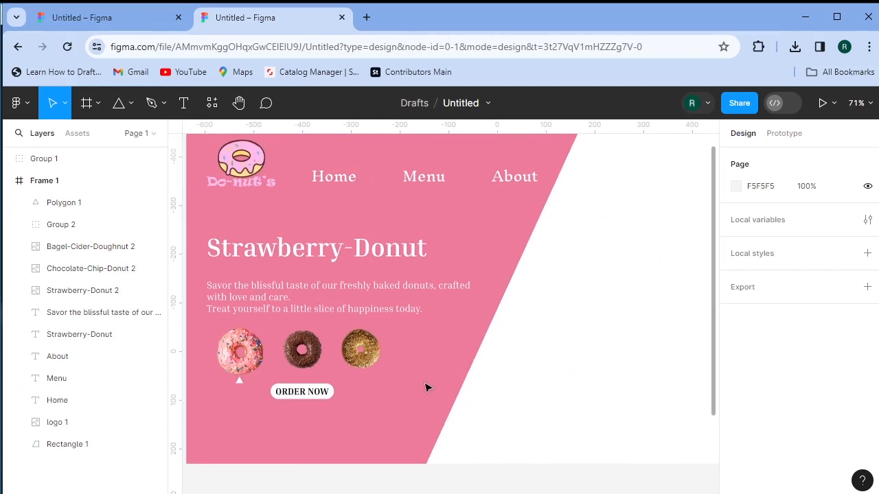
scroll(425, 388, down, 1)
scroll(426, 388, down, 5)
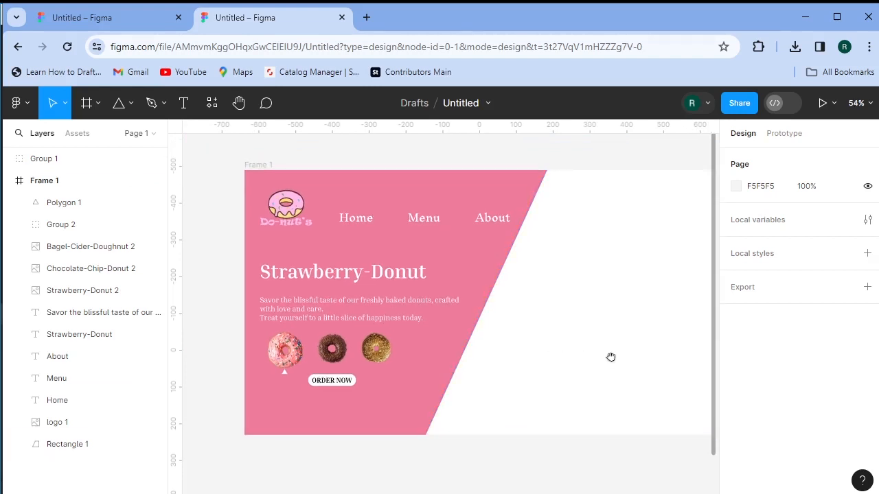
drag(610, 357, 444, 350)
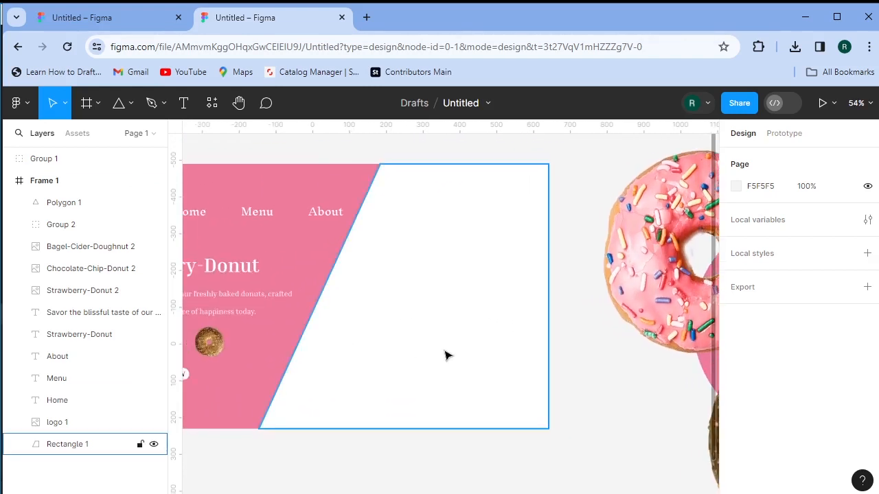
scroll(446, 353, down, 4)
scroll(485, 372, down, 4)
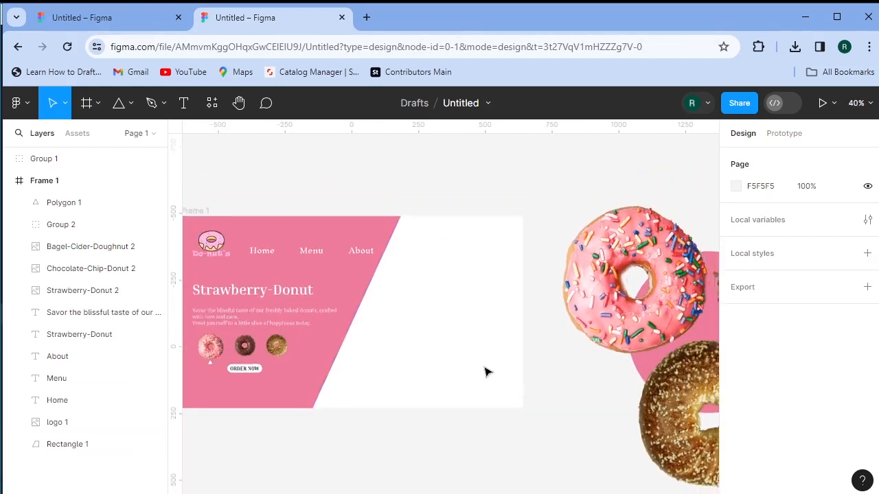
drag(526, 345, 458, 321)
drag(506, 163, 672, 404)
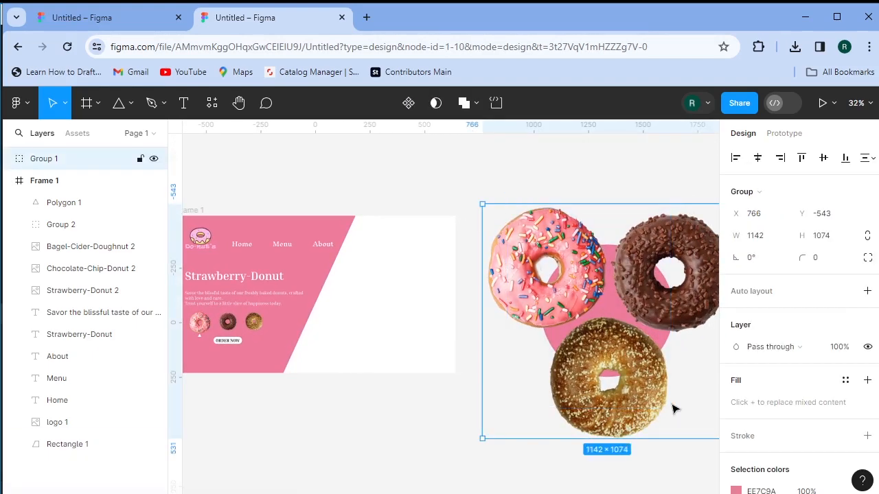
right_click(593, 292)
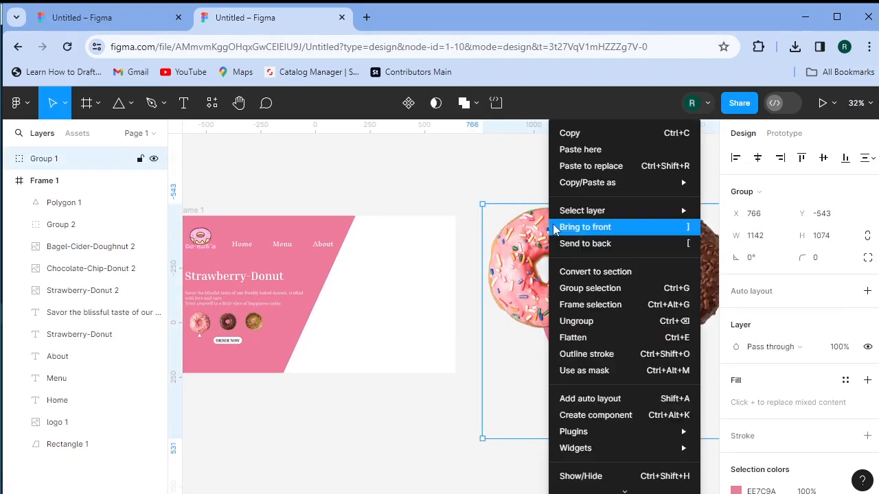
click(631, 294)
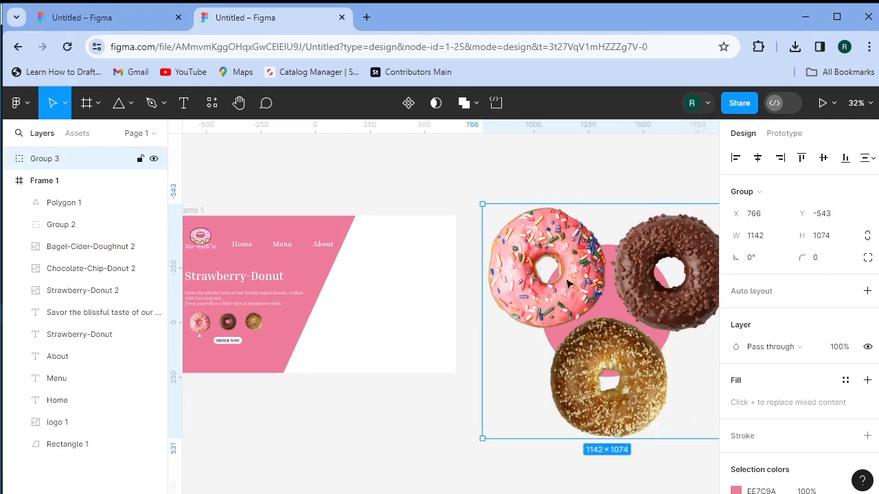
drag(567, 283, 424, 336)
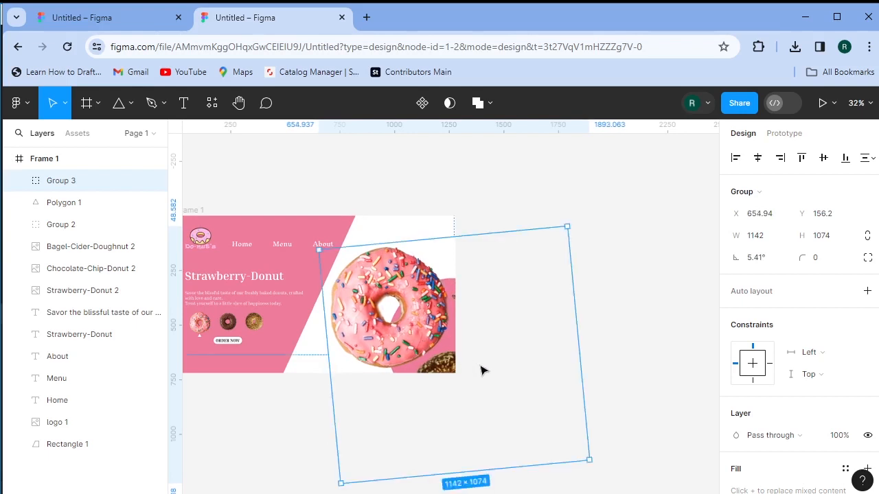
- Shift the large bagel donut down to Y 735 and the large chocolate donut outward, beyond the frame's edges
double_click(451, 368)
double_click(446, 367)
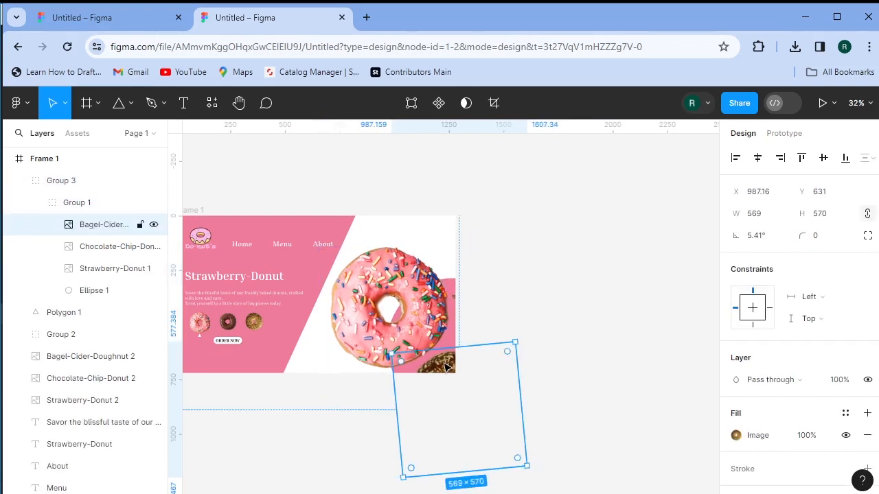
drag(446, 367, 446, 368)
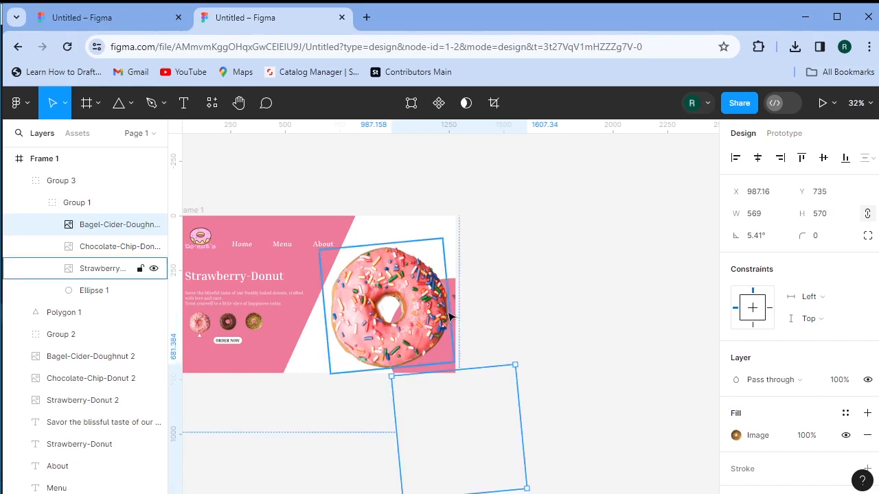
click(451, 295)
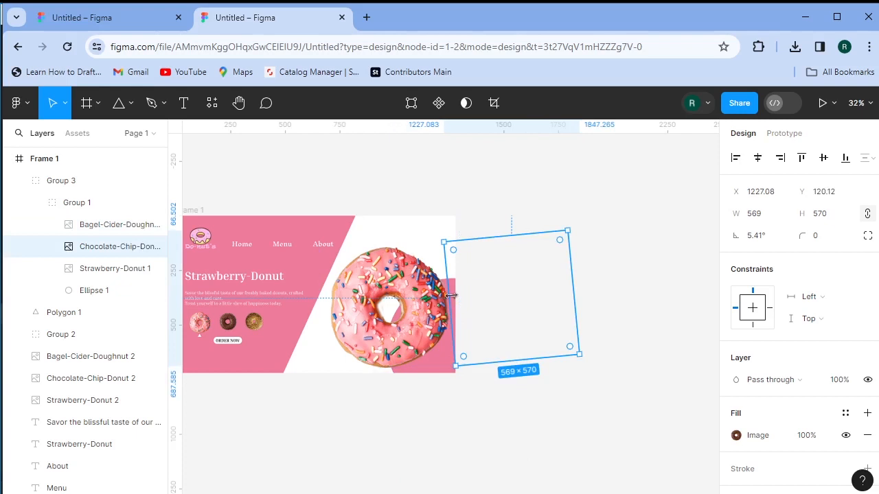
drag(451, 296, 451, 296)
click(428, 423)
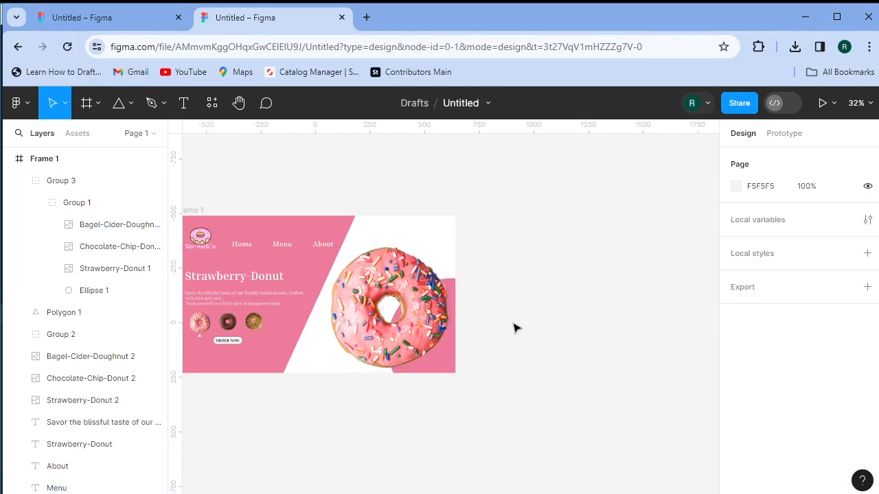
- Move the large donut group back out beside the frame and shift its chocolate donut farther from the pink circle
drag(422, 335, 561, 297)
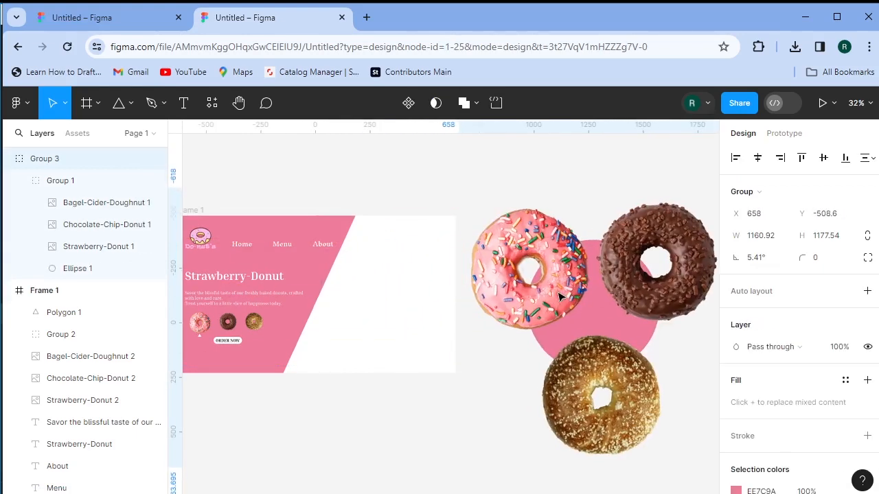
click(601, 181)
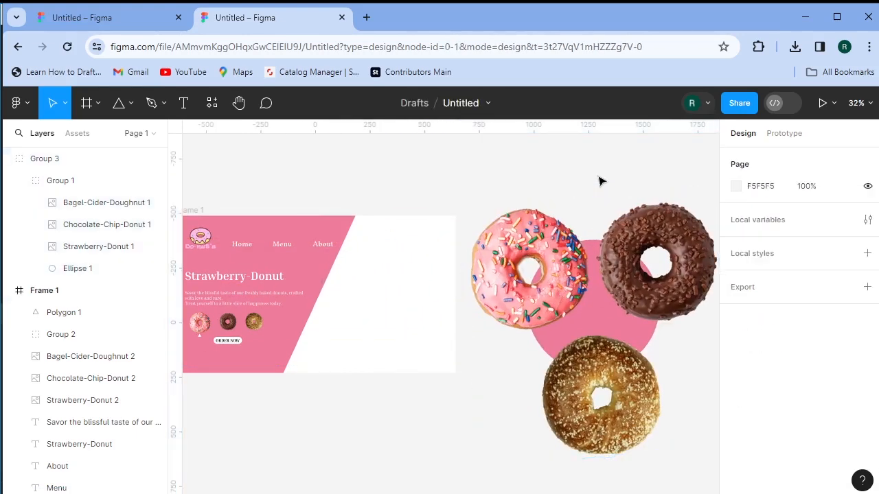
click(669, 232)
double_click(672, 232)
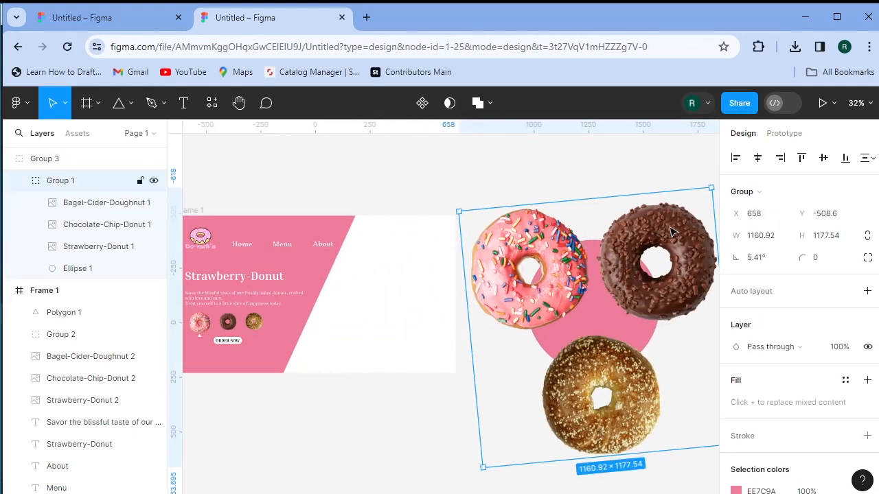
click(671, 232)
drag(673, 233, 684, 236)
- Position the large strawberry donut at X 611, Y -496.38 and the large chocolate donut at X 1300, Y -511.38
click(551, 294)
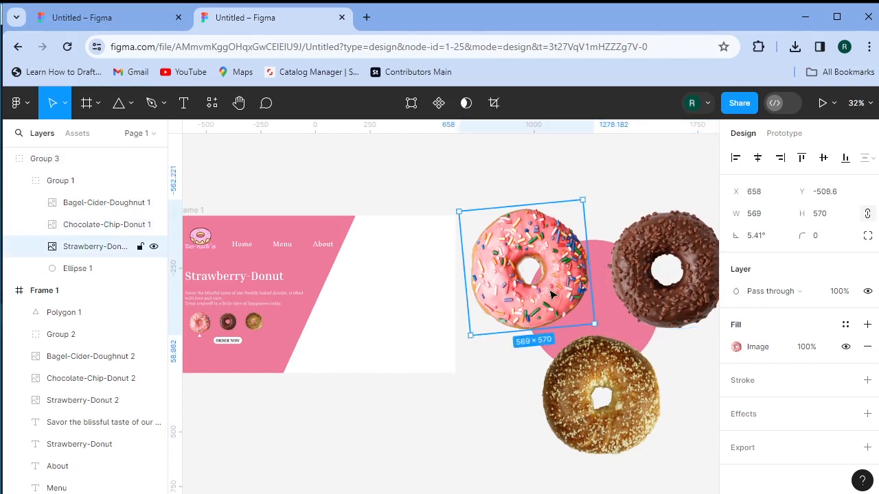
drag(546, 295, 541, 297)
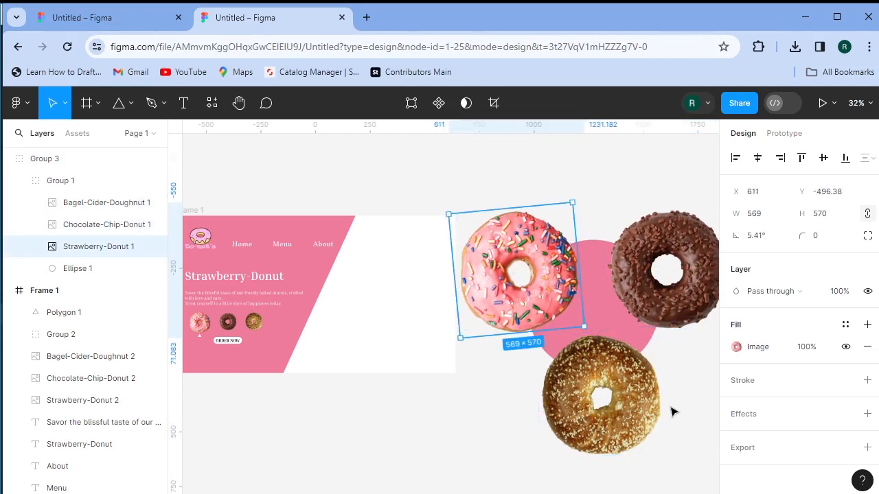
click(653, 316)
drag(654, 316, 653, 316)
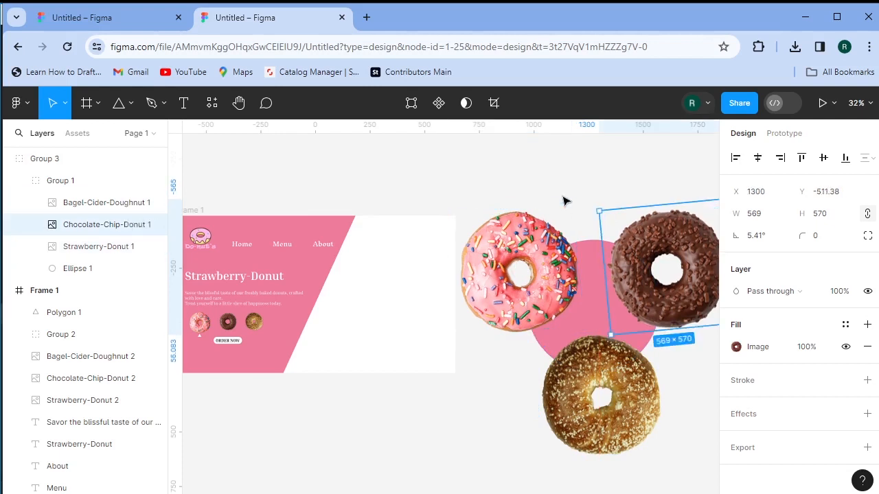
- Group the respaced donut arrangement again and place it in the frame at X 661, Y 54
drag(520, 189, 683, 431)
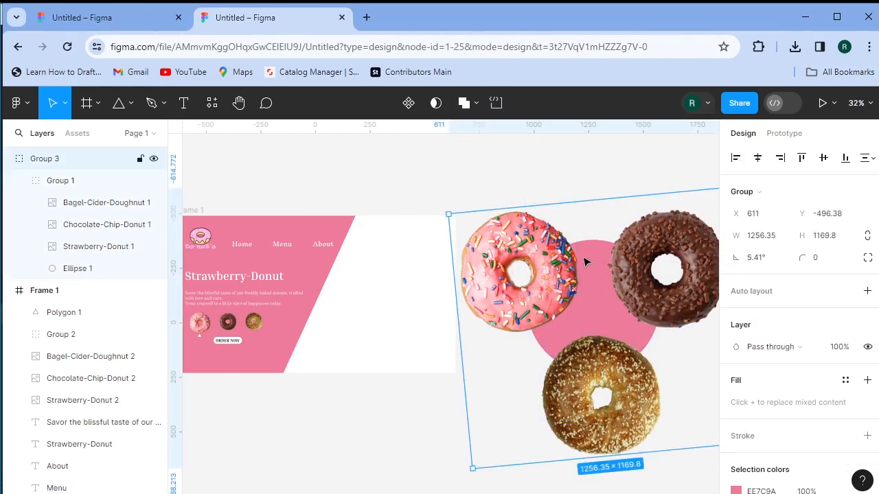
key(ctrl+g)
drag(563, 273, 433, 309)
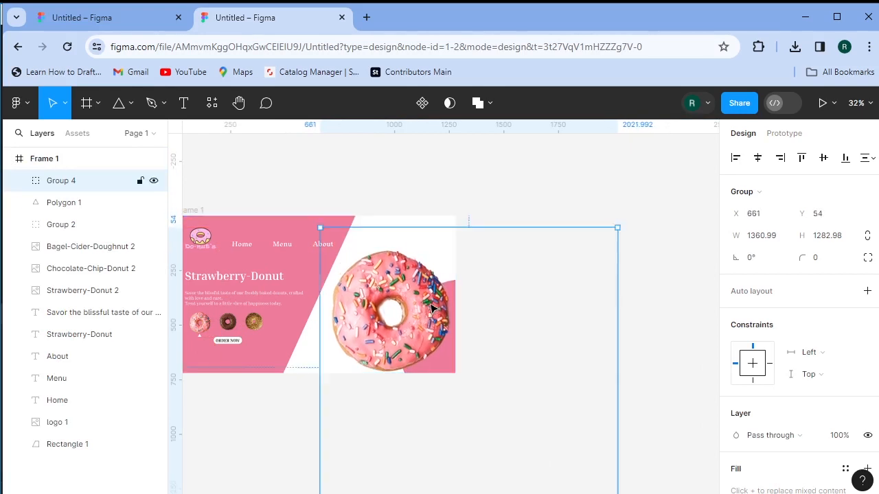
click(284, 428)
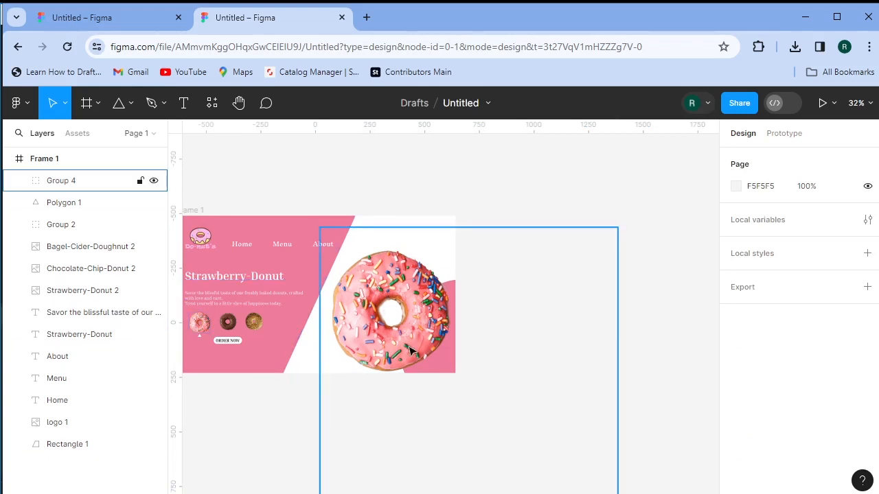
- Duplicate the donut landing page frame and place the copy beside the original at X 729, Y -489
scroll(411, 350, down, 3)
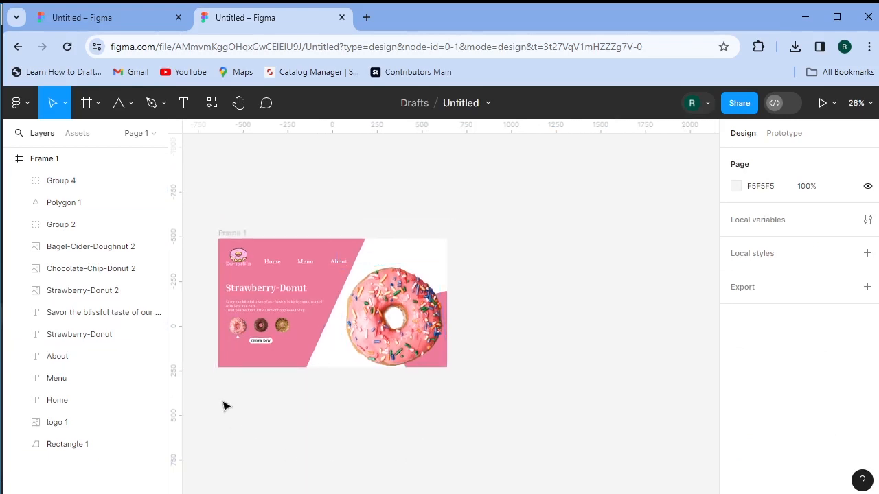
click(224, 235)
click(232, 235)
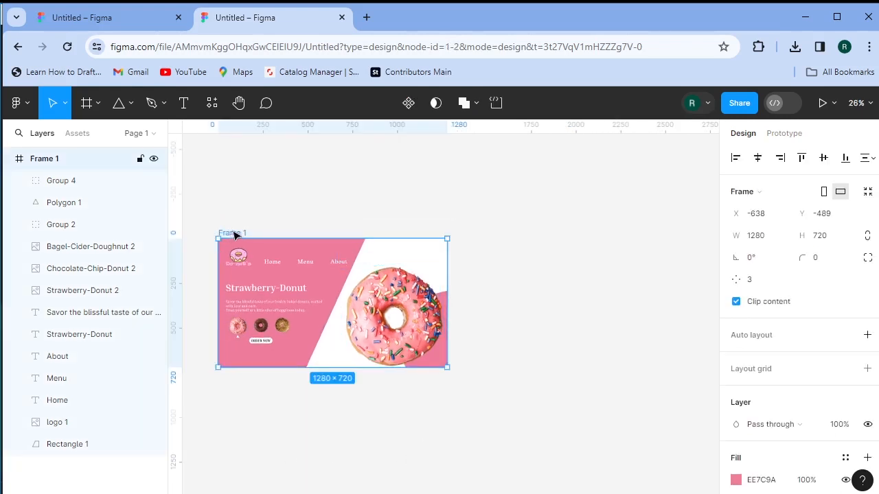
drag(232, 235, 473, 232)
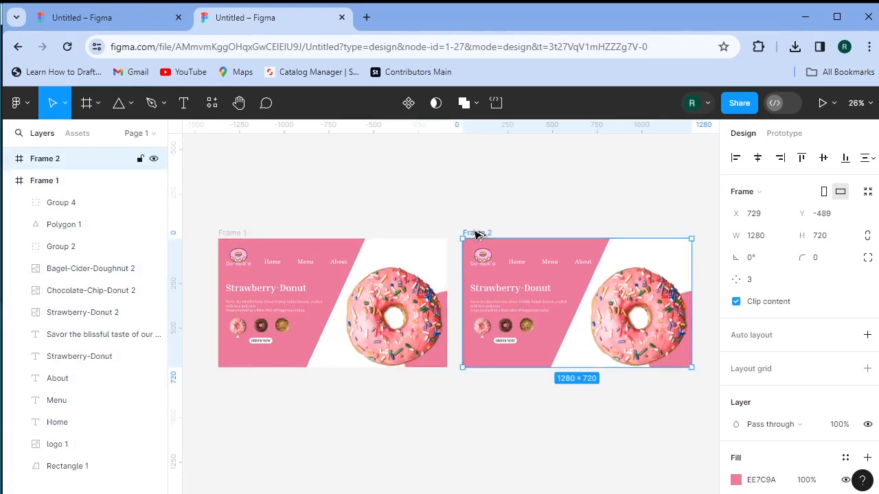
click(505, 408)
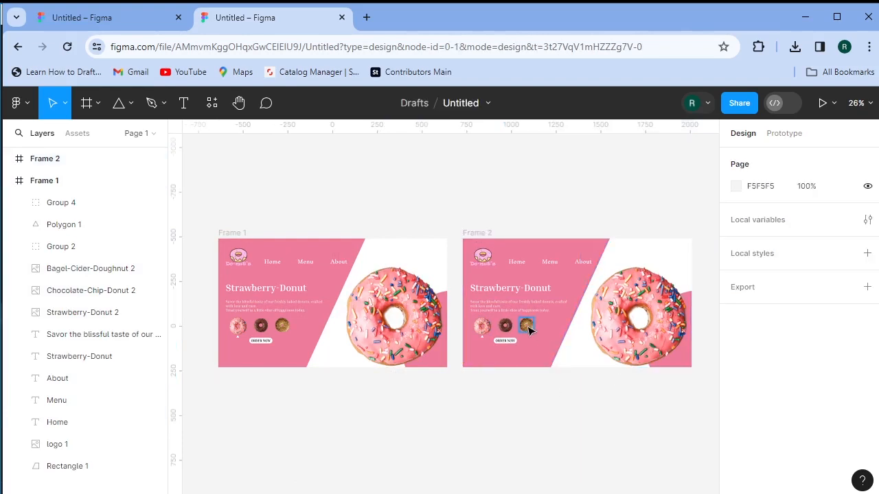
- Replace the heading in the duplicated frame with "Chocolate-Chip-Donut"
scroll(525, 326, up, 2)
scroll(547, 405, up, 5)
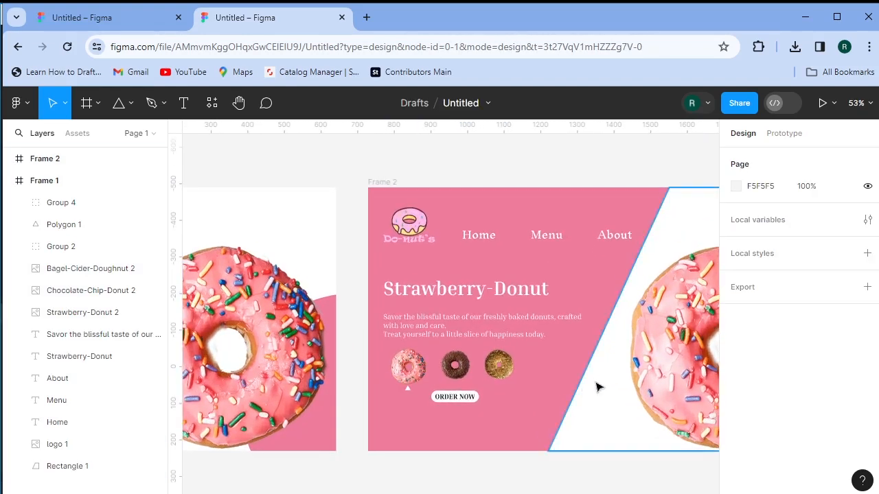
drag(596, 387, 474, 339)
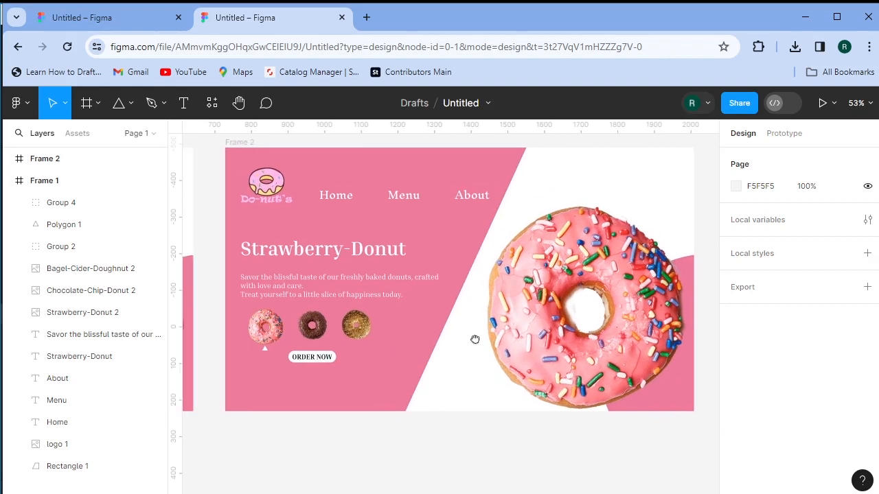
double_click(332, 250)
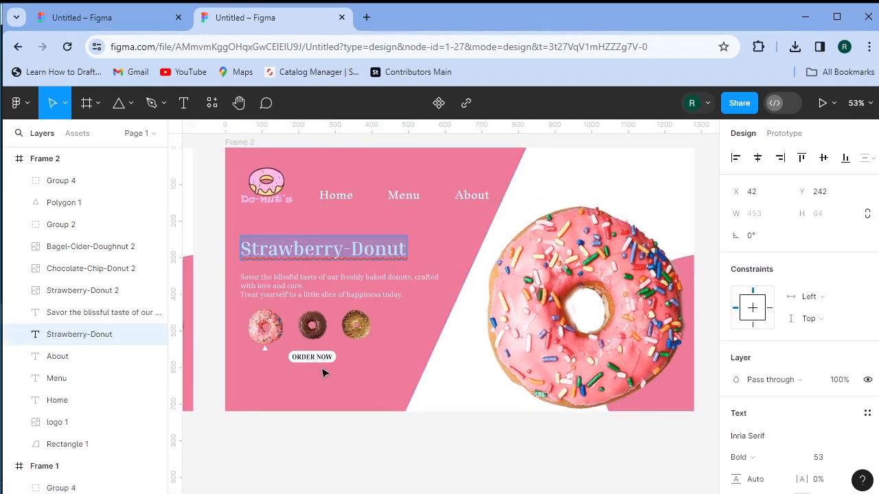
text(Chocolate-Chip-Donut)
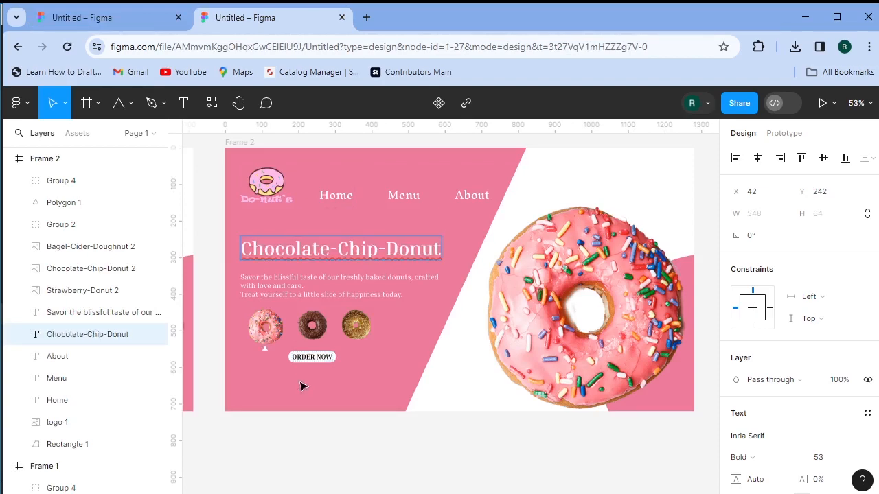
scroll(300, 385, up, 4)
key(Escape)
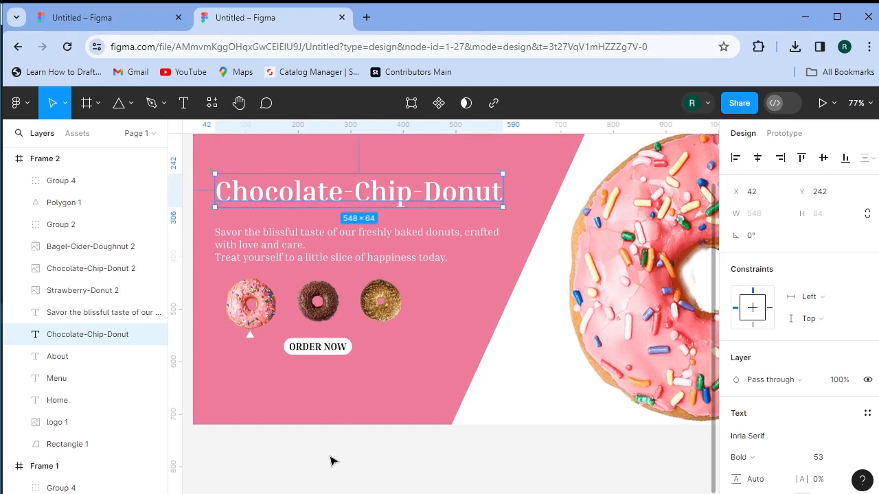
- In the second frame, resize the small chocolate donut to 100 × 100 and the small strawberry donut to 83 × 83
click(316, 312)
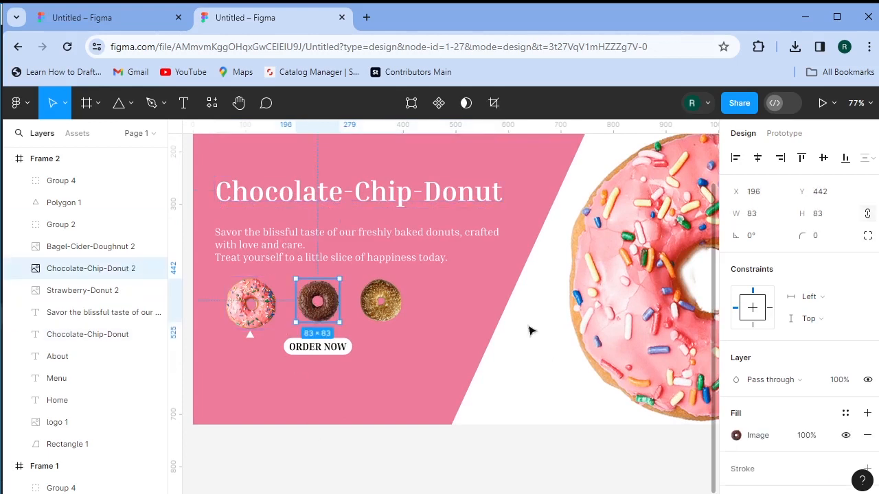
click(757, 218)
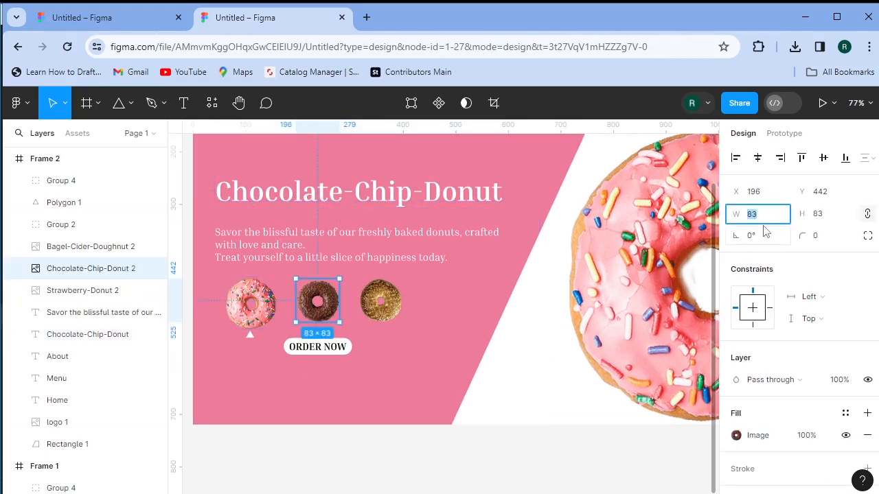
text(100)
key(Return)
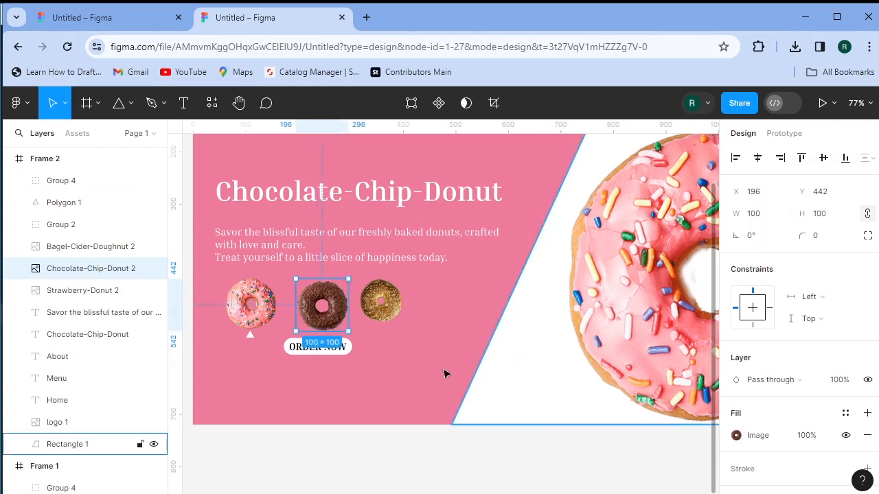
click(272, 315)
click(757, 215)
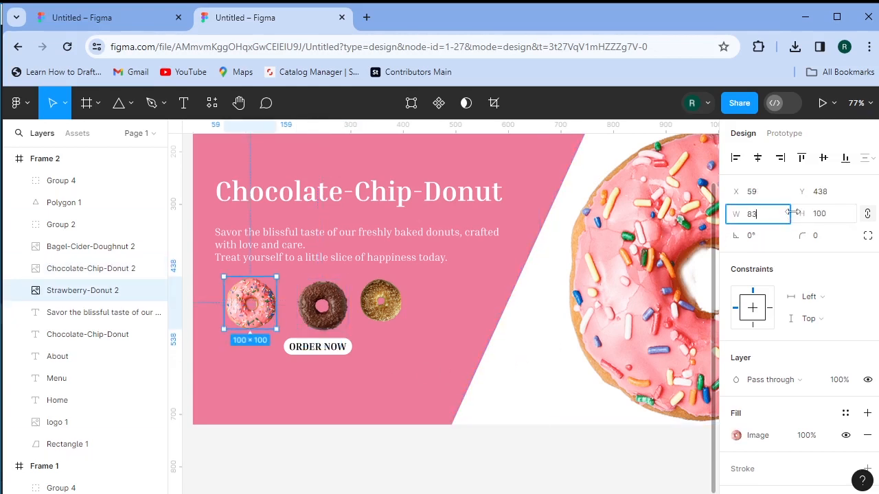
key(Return)
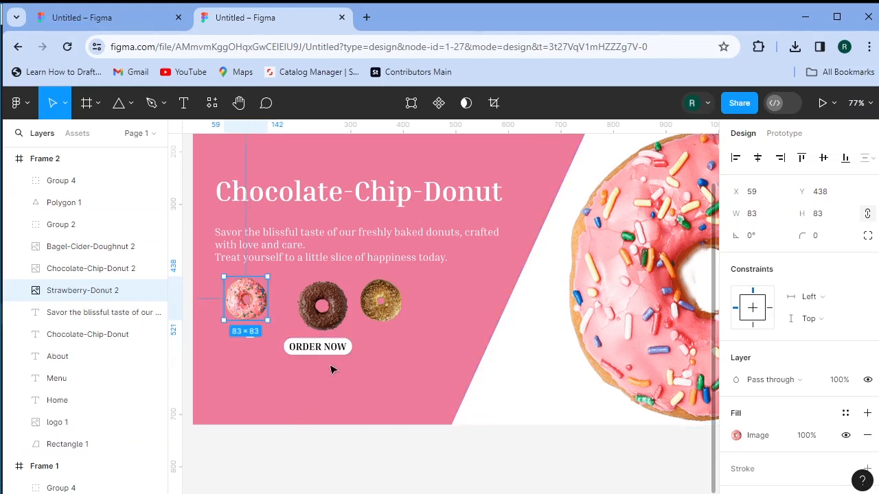
- Add two horizontal ruler guides in the first frame along the upper and lower edges of the small chocolate and bagel donuts
scroll(287, 350, down, 3)
drag(248, 352, 721, 367)
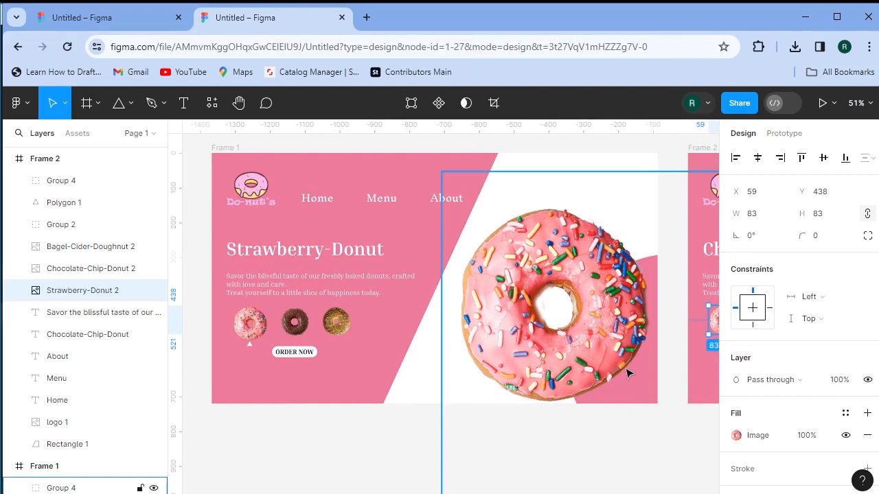
key(shift+r)
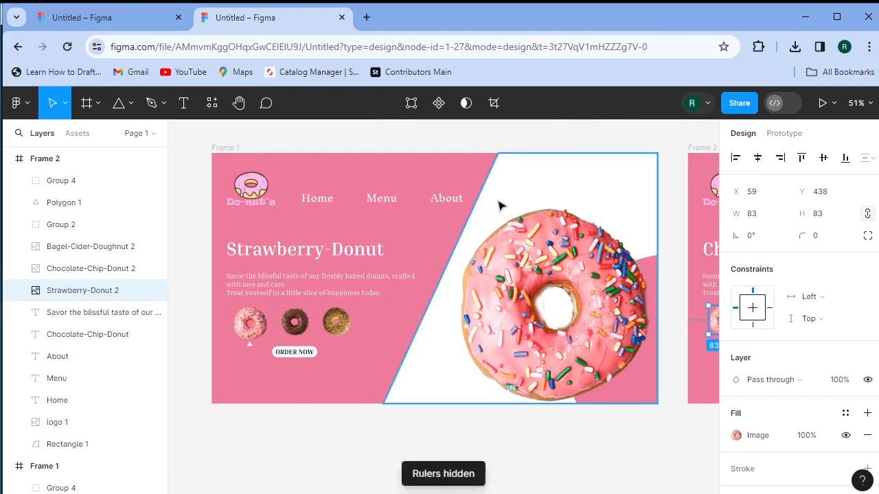
key(shift+r)
drag(459, 130, 431, 307)
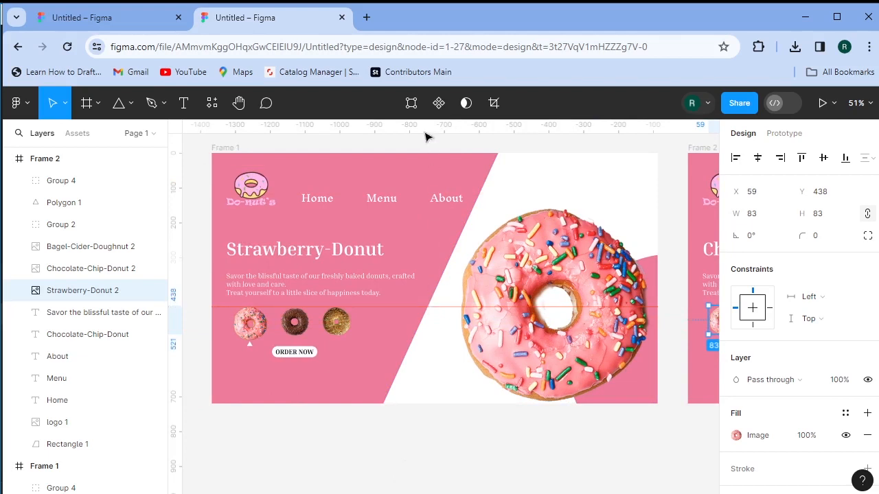
drag(423, 129, 399, 336)
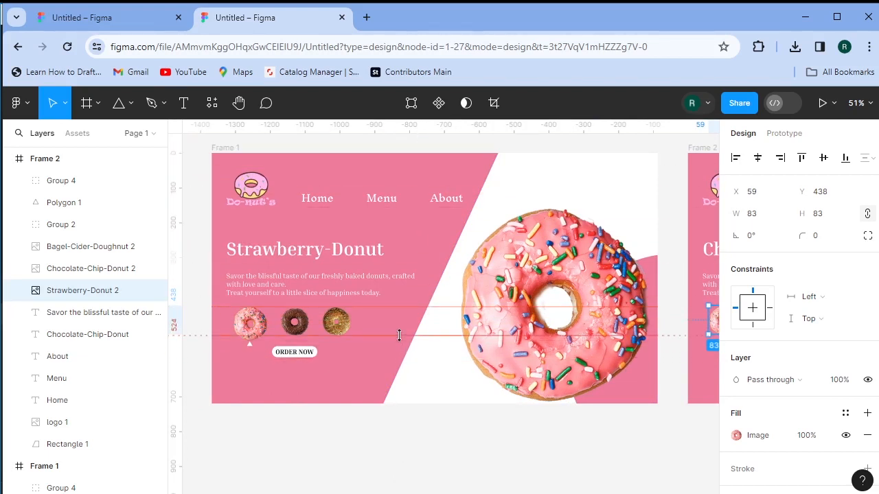
drag(399, 335, 398, 334)
click(292, 445)
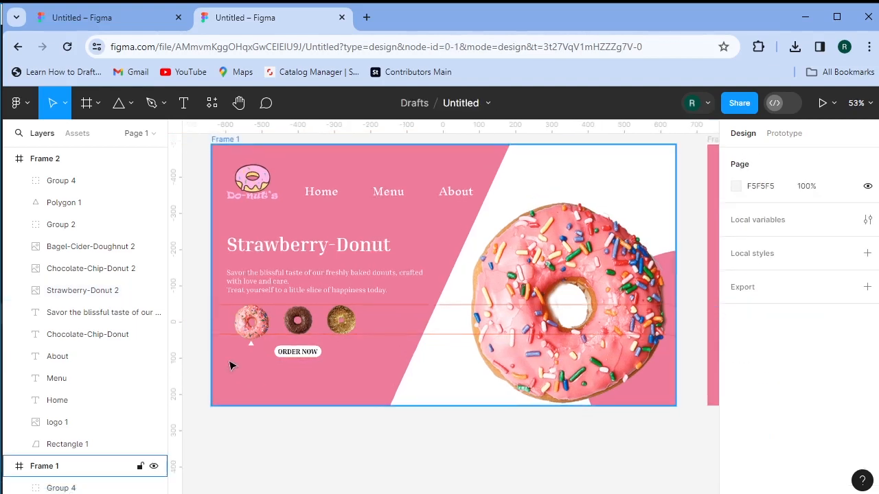
- Nudge the small strawberry donut in the first frame up to Y 432
scroll(231, 357, up, 8)
click(308, 272)
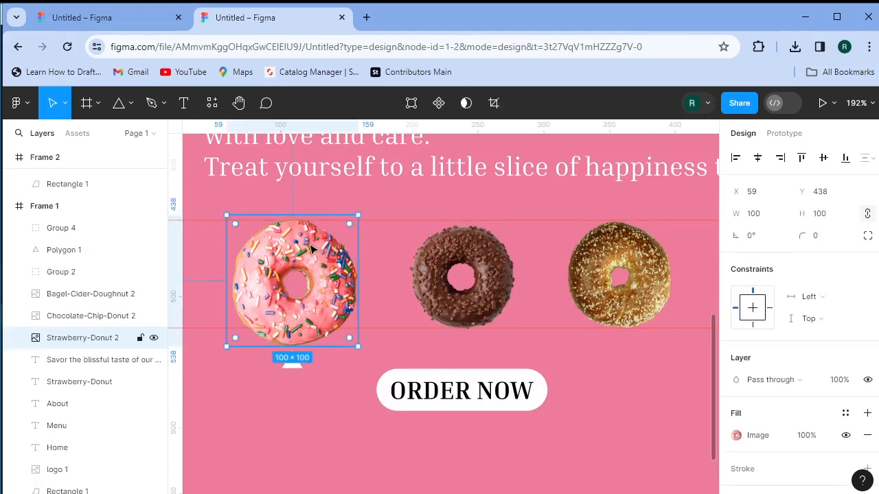
key(Up)
key(Up)
key(Up)
key(Up)
key(Up)
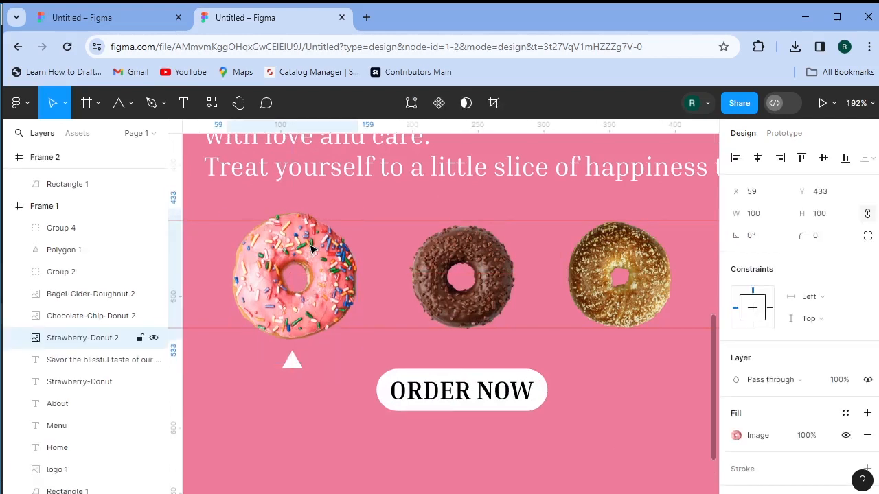
key(Up)
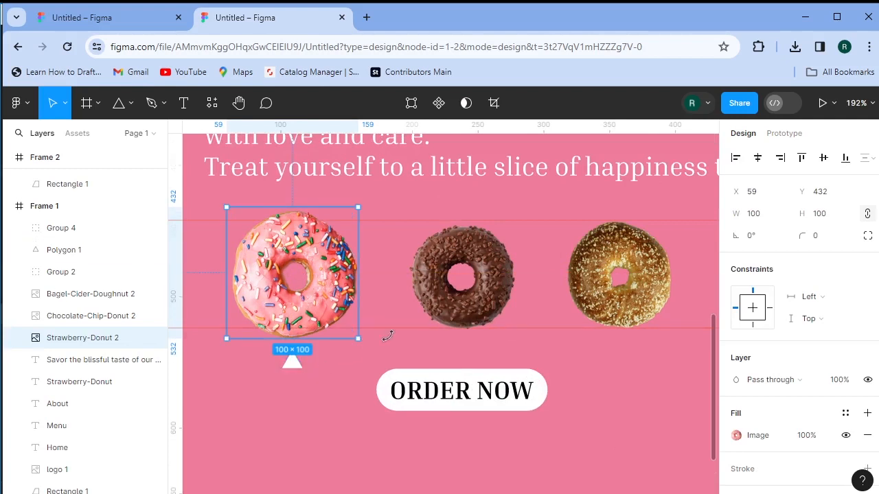
- Enlarge the first frame's small strawberry donut to 107 × 107 and shift it to X 55 above the triangle
click(753, 216)
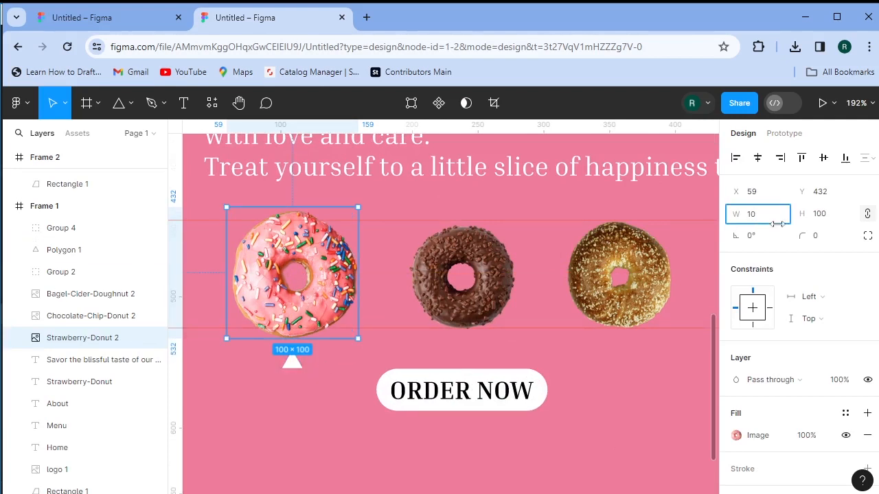
key(Return)
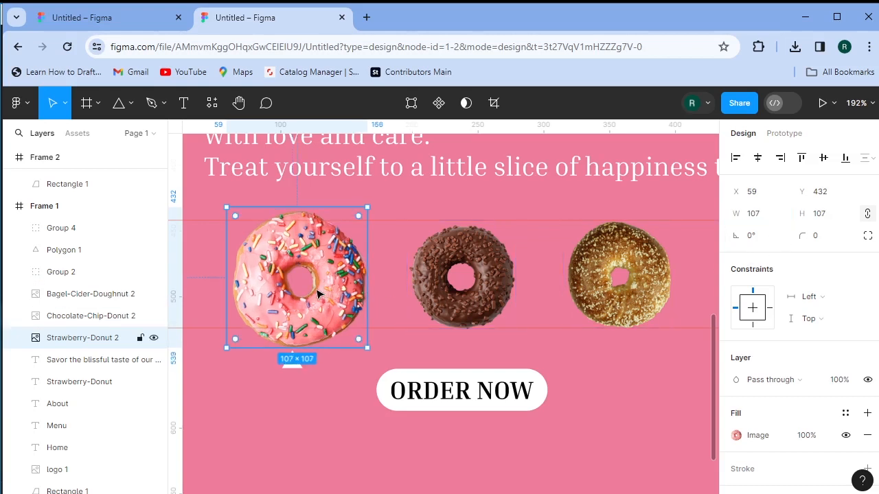
key(Left)
key(Left)
key(Left)
key(Left)
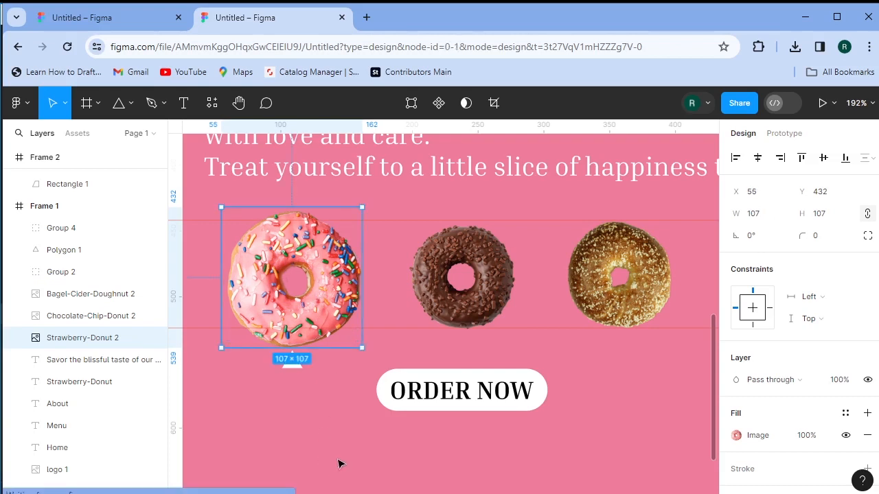
click(392, 448)
- Enlarge the first frame's small chocolate donut to about 86 × 87 and raise the small strawberry donut to Y 430
click(489, 250)
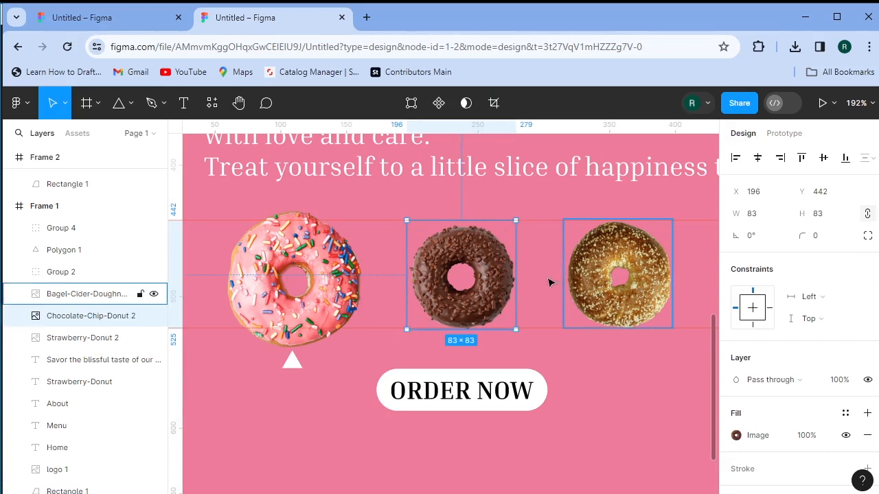
drag(515, 221, 519, 215)
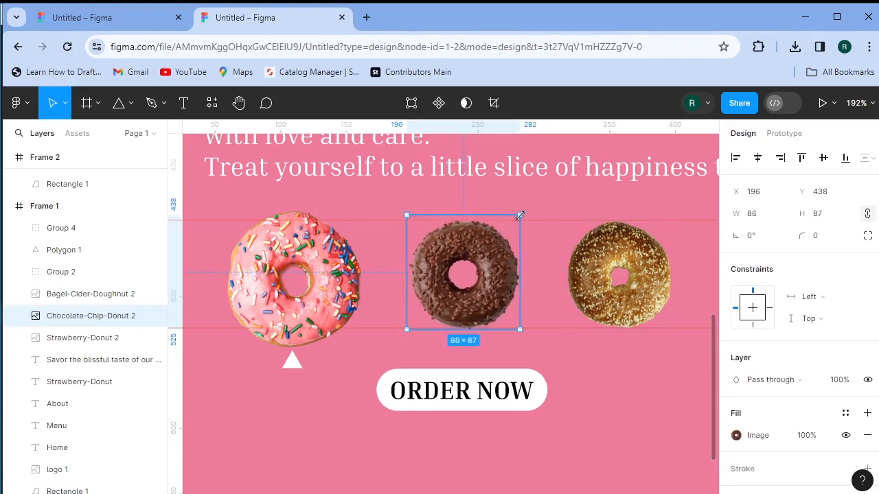
click(603, 389)
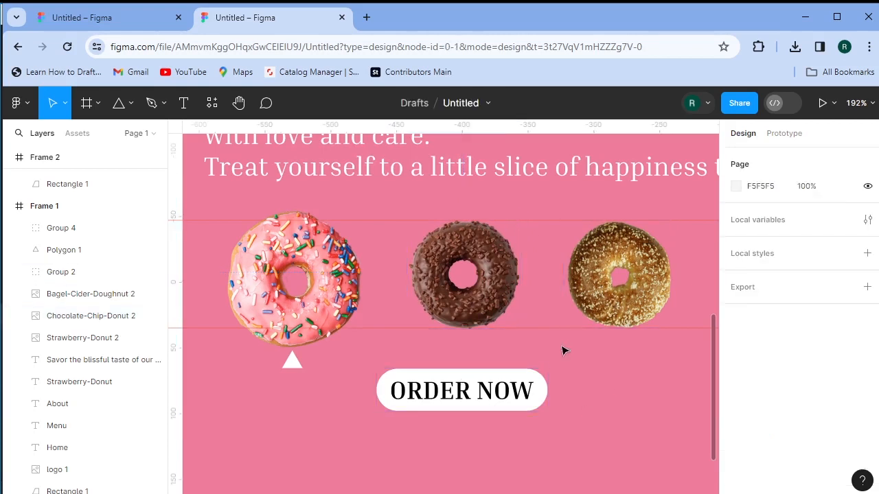
click(320, 275)
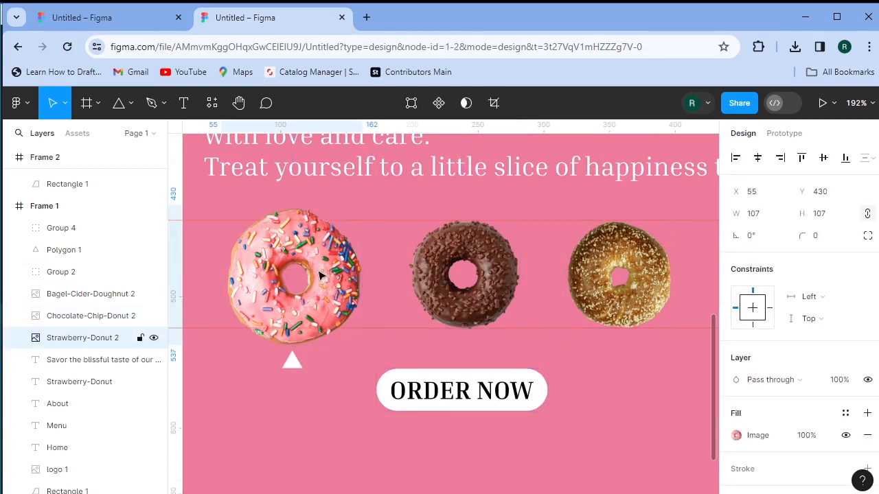
click(589, 387)
- Add two horizontal guides in the second frame, level with the first frame's pair, the upper one at 442
scroll(589, 387, down, 3)
scroll(641, 410, right, 15)
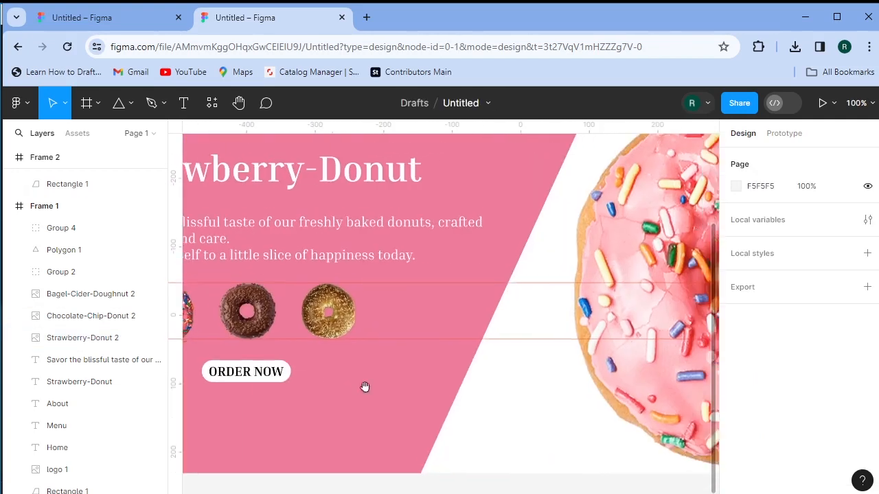
scroll(582, 356, down, 1)
drag(582, 356, 349, 343)
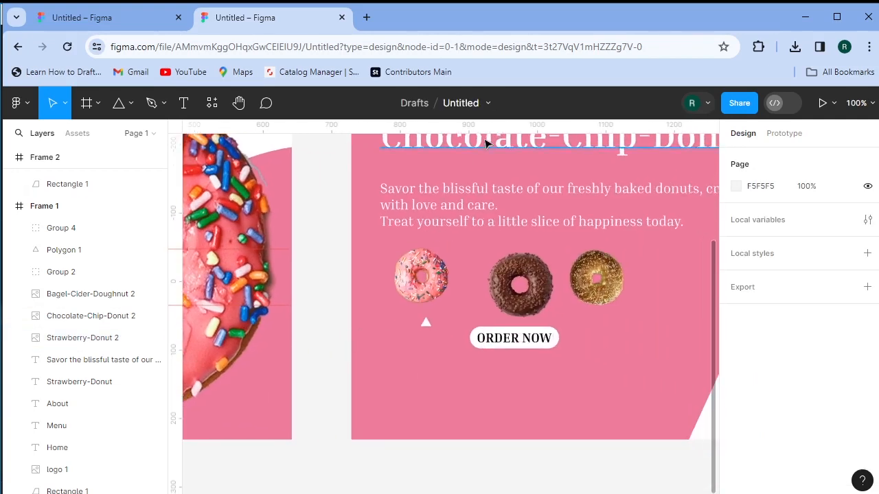
drag(487, 128, 487, 250)
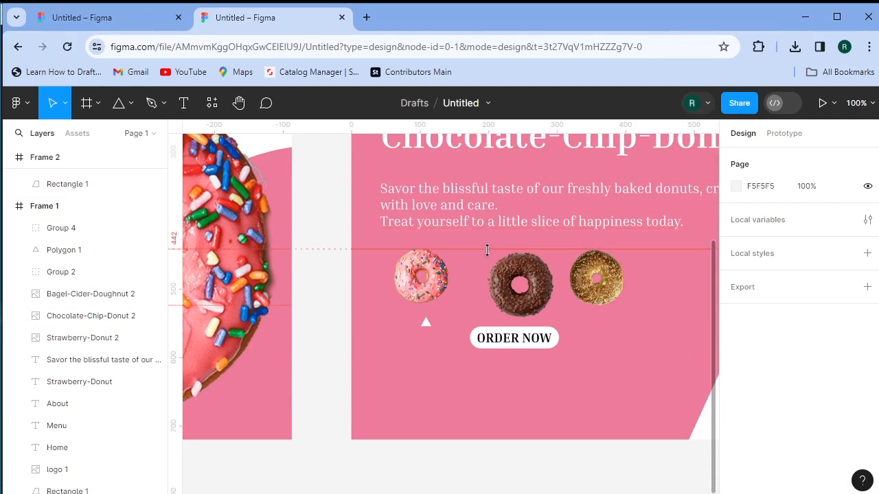
drag(506, 126, 503, 307)
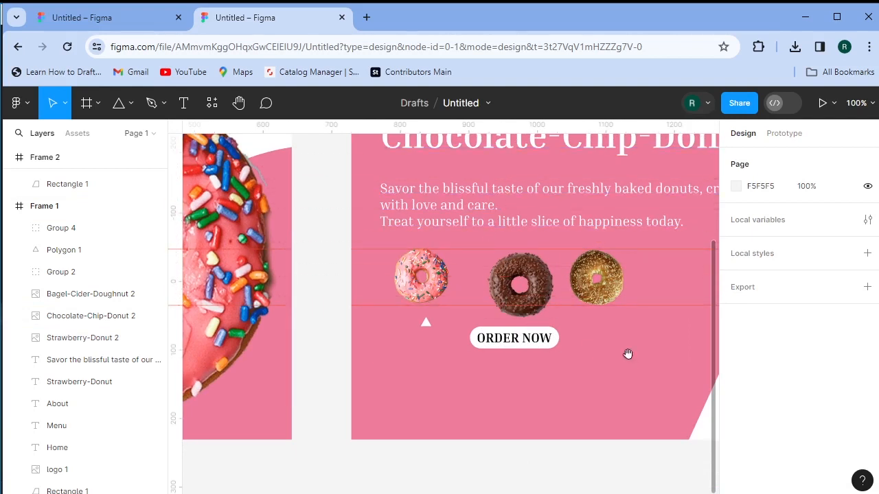
- Fit the second frame's small strawberry and bagel donuts between the guides and centre the small chocolate donut between them
drag(627, 354, 528, 359)
click(330, 300)
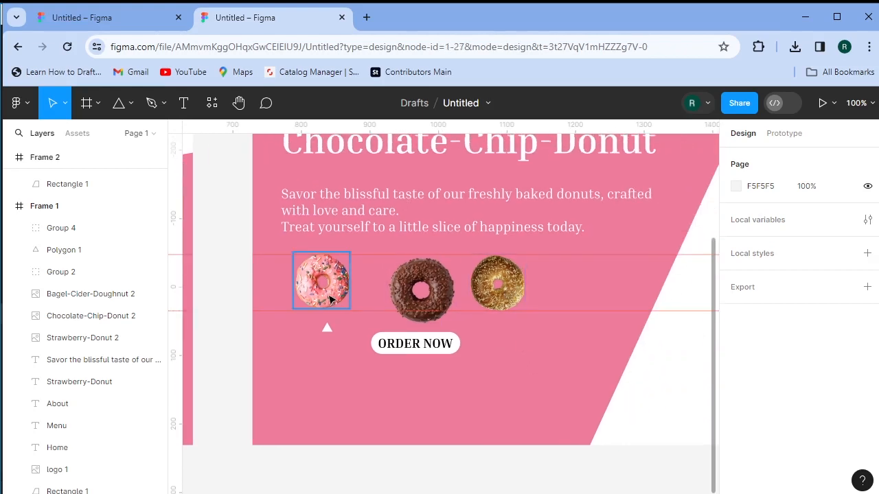
drag(330, 300, 337, 298)
drag(500, 291, 502, 291)
drag(422, 288, 416, 289)
- Enlarge the second frame's small chocolate donut to 107 × 107 and place it at X 173, Y 427
drag(451, 323, 460, 333)
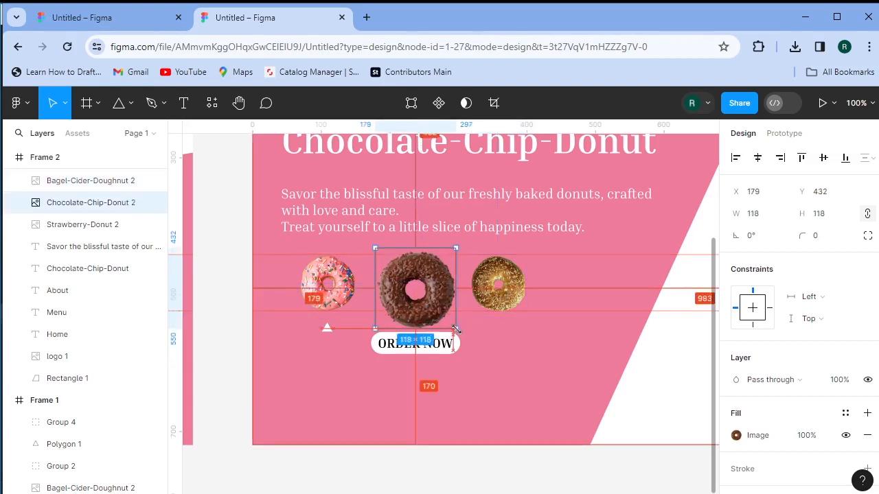
scroll(416, 319, up, 1)
scroll(415, 319, up, 2)
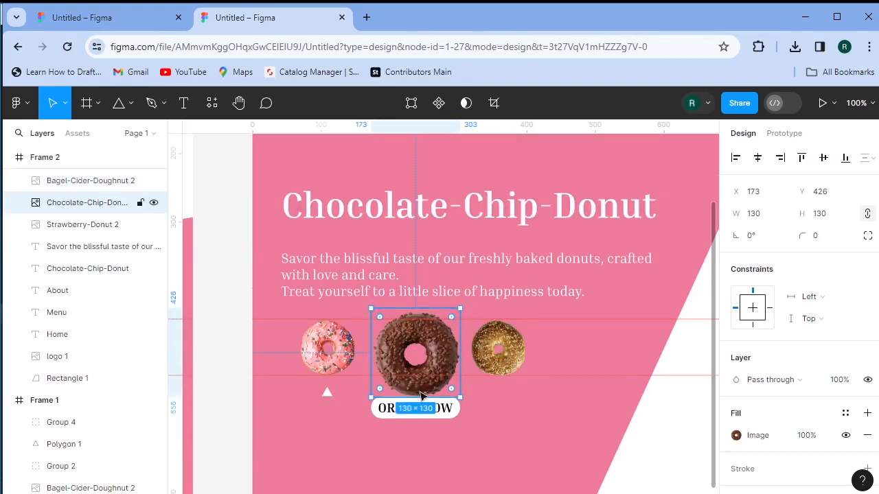
ctrl+scroll(423, 388, up, 5)
ctrl+scroll(426, 392, down, 2)
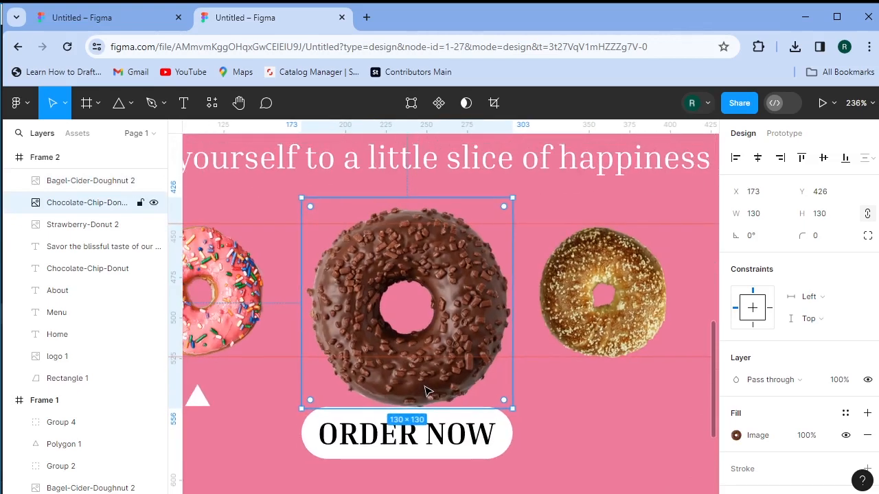
scroll(432, 378, down, 1)
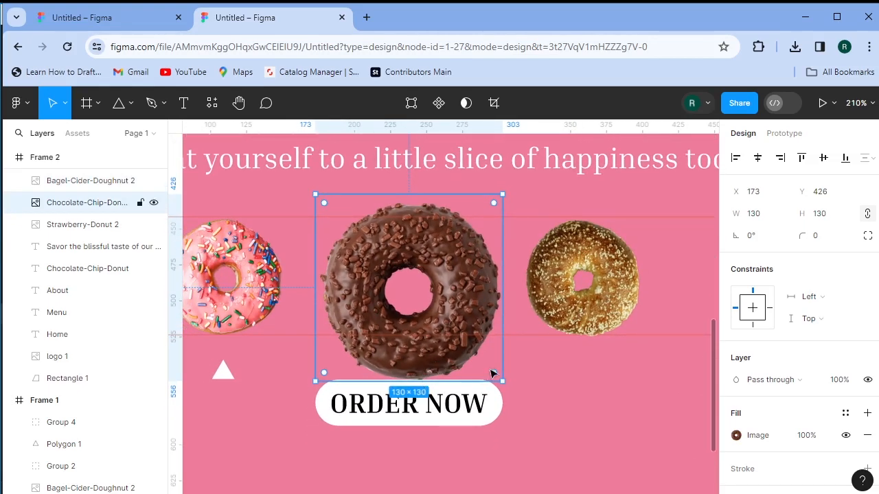
drag(501, 379, 469, 348)
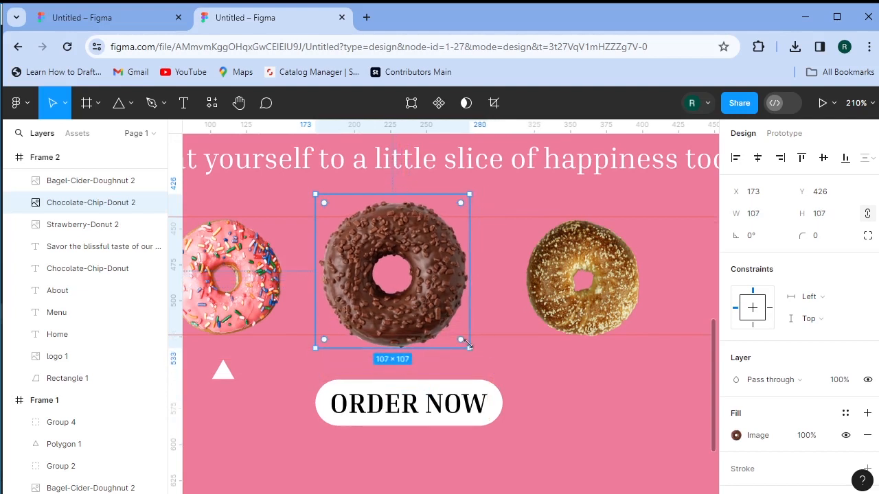
key(Down)
key(Down)
key(Up)
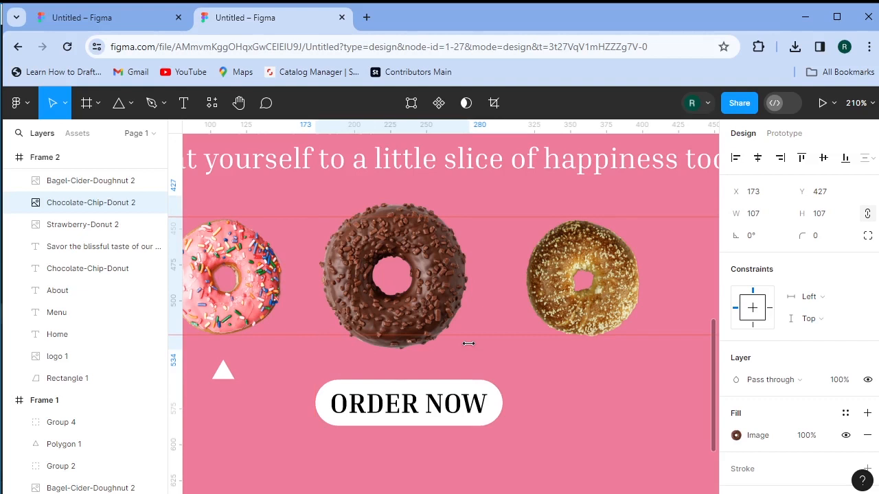
- Move the second frame's triangle beneath the chocolate donut and shift the three small donuts together until the chocolate one is at X 179
key(alt)
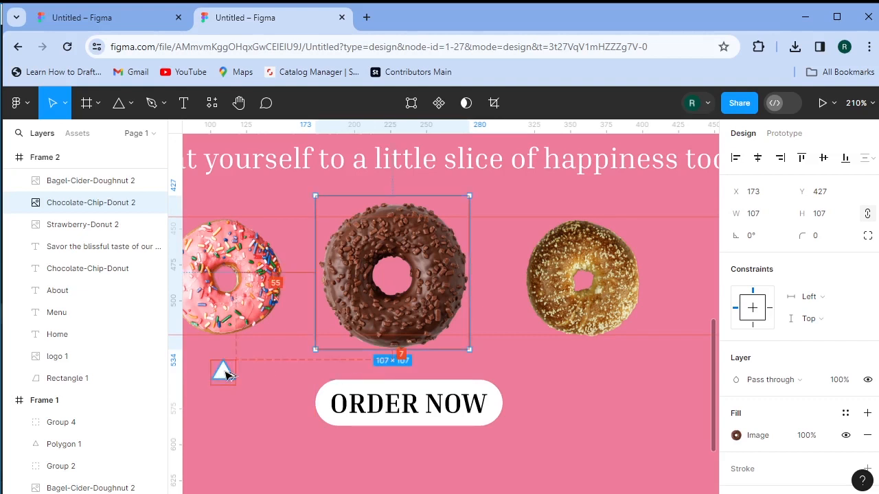
drag(225, 381, 403, 373)
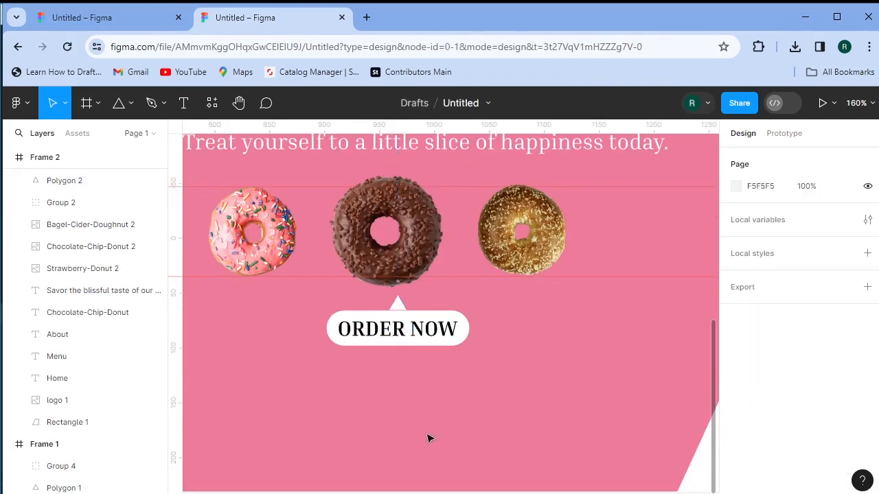
click(405, 251)
shift+click(516, 250)
shift+click(221, 248)
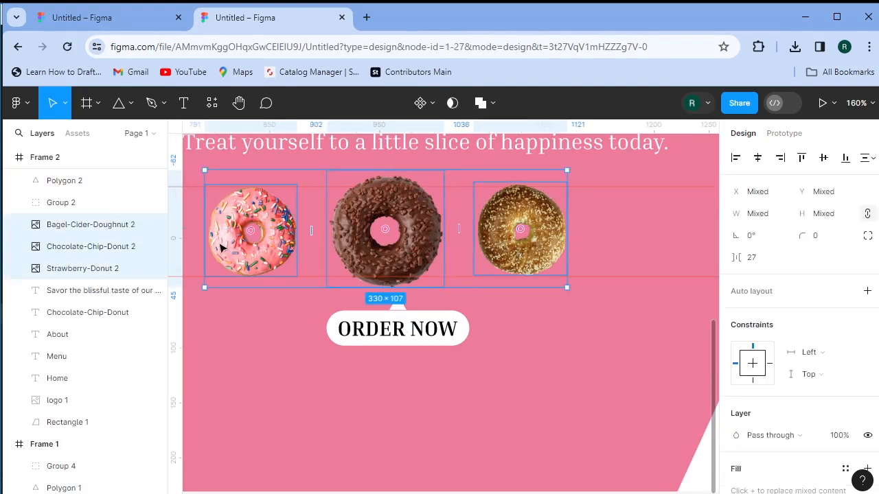
key(Right)
key(Right)
key(Right)
key(Right)
key(Right)
key(Right)
key(Right)
key(Right)
key(Right)
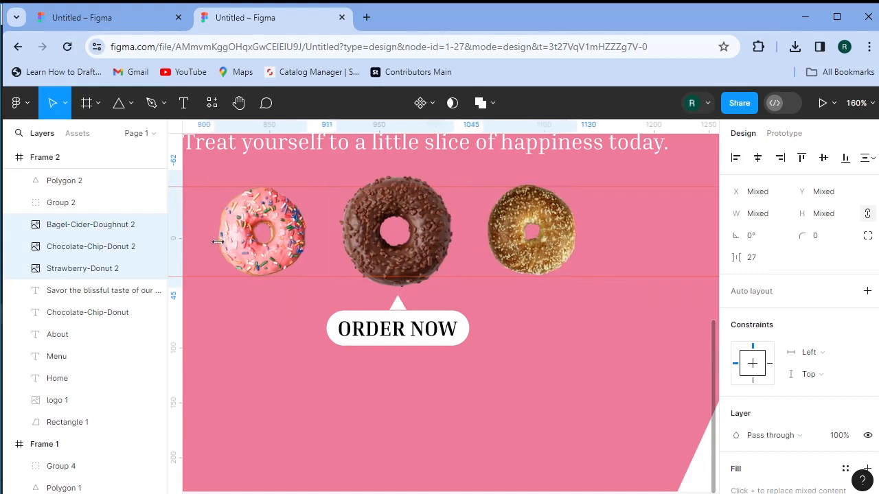
key(Left)
key(Left)
key(Left)
click(386, 427)
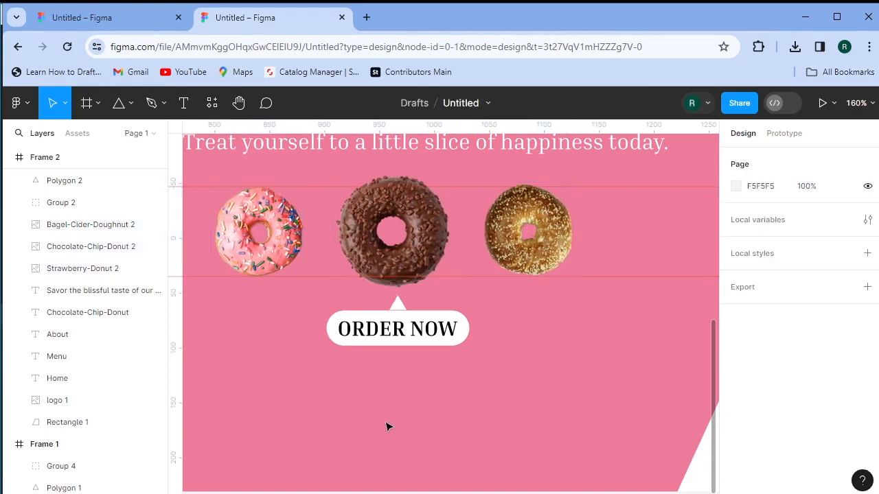
- Rotate the second frame's large donut group to about 103.27° so the chocolate donut faces the page
scroll(387, 426, down, 5)
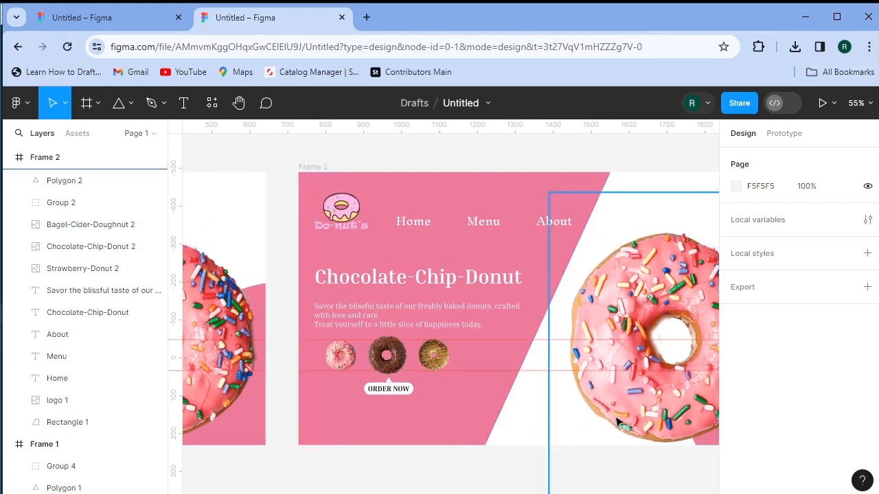
drag(615, 420, 385, 368)
scroll(437, 376, down, 2)
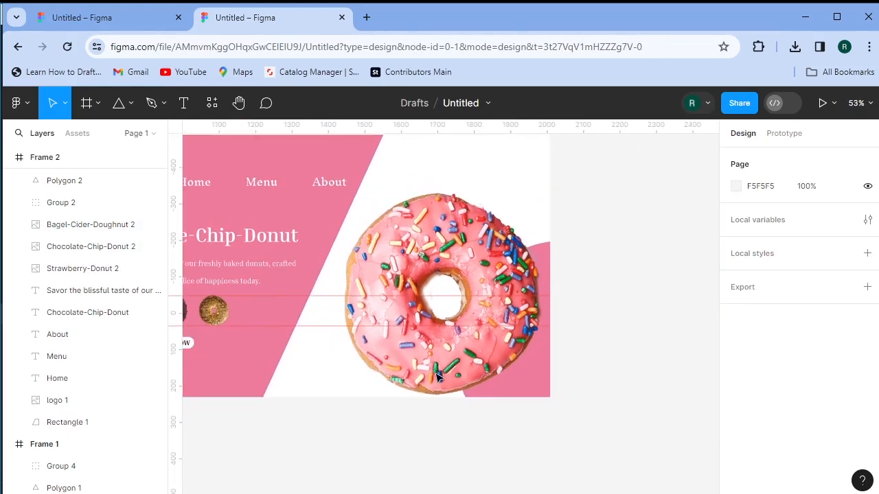
click(437, 376)
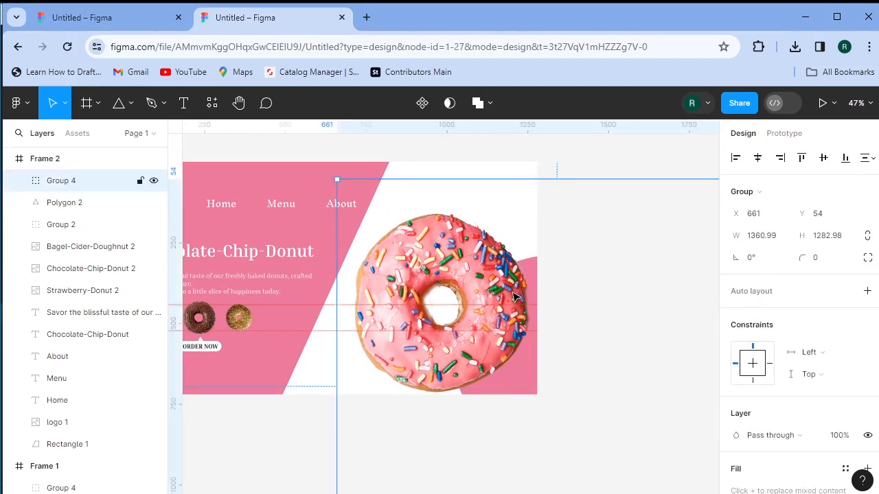
scroll(516, 296, down, 3)
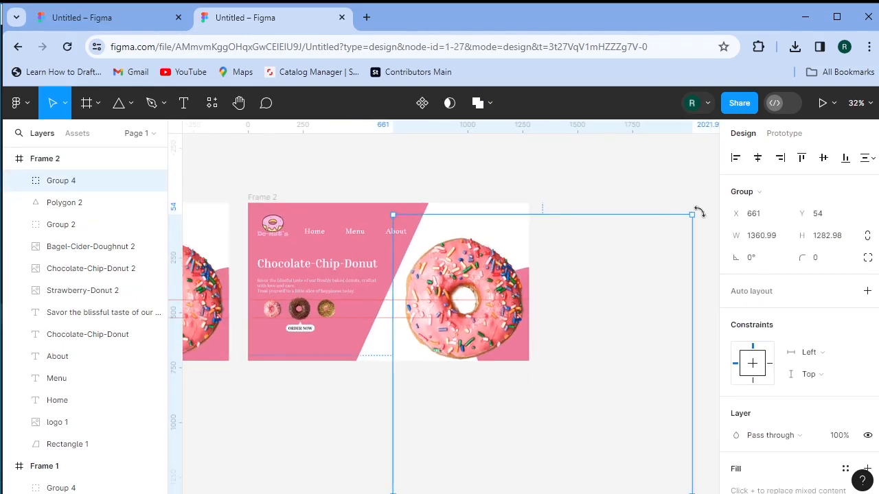
drag(699, 211, 395, 256)
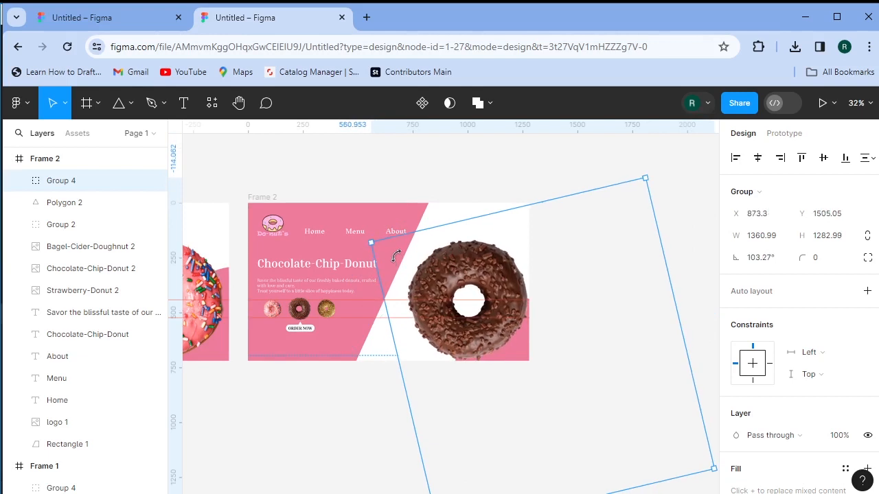
- Nudge the second frame's rotated large donut group left and up to X 865.3, Y 1498.05
key(Left)
key(Left)
key(Left)
key(Left)
key(Left)
key(Left)
key(Left)
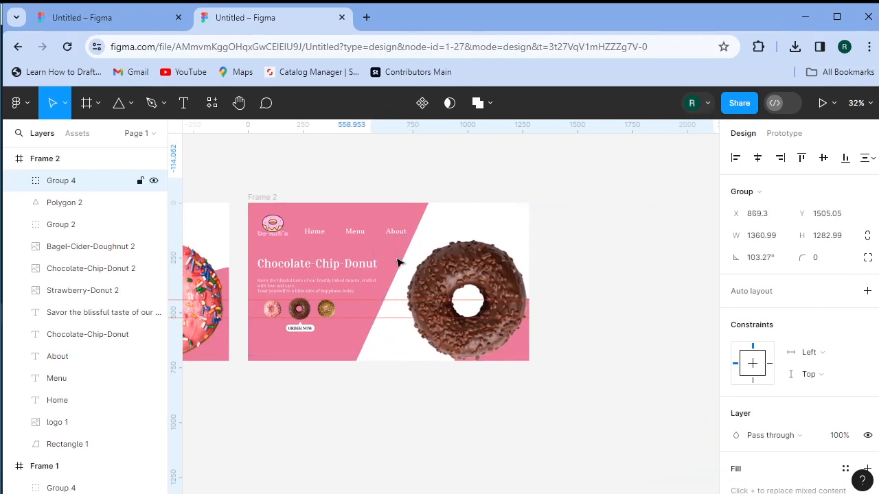
key(Up)
key(Up)
key(Up)
key(Up)
key(Up)
key(Up)
key(Up)
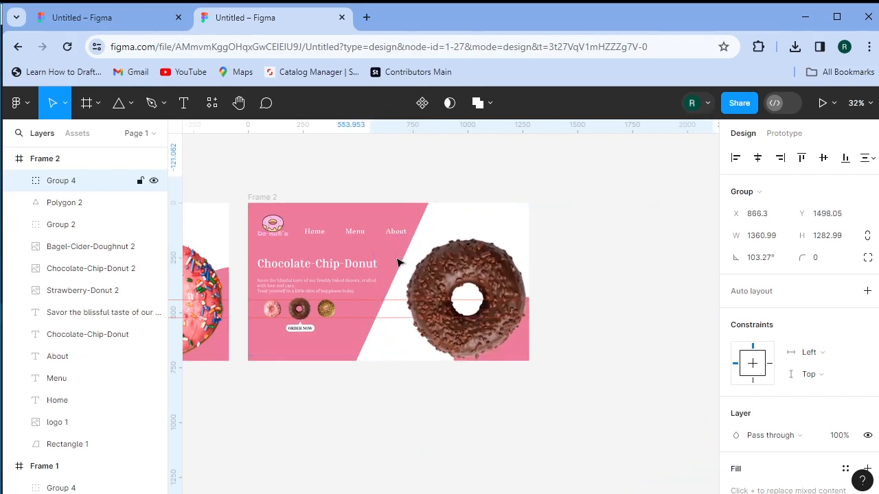
key(Left)
click(692, 274)
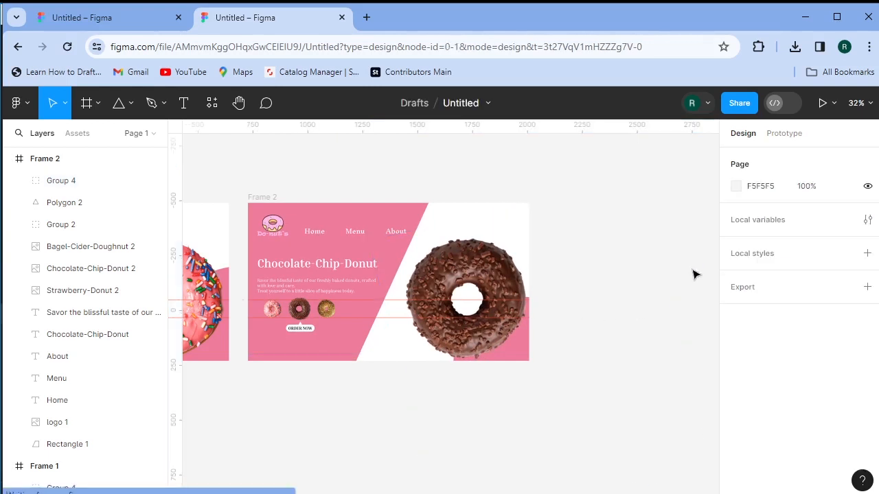
- Duplicate the chocolate donut frame as a third frame beside it, at about X 2096, Y -464
click(256, 198)
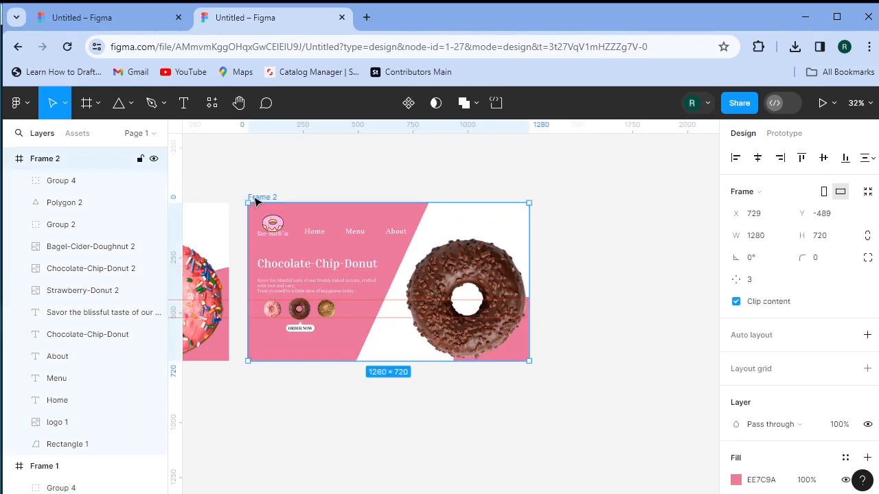
drag(256, 201, 554, 207)
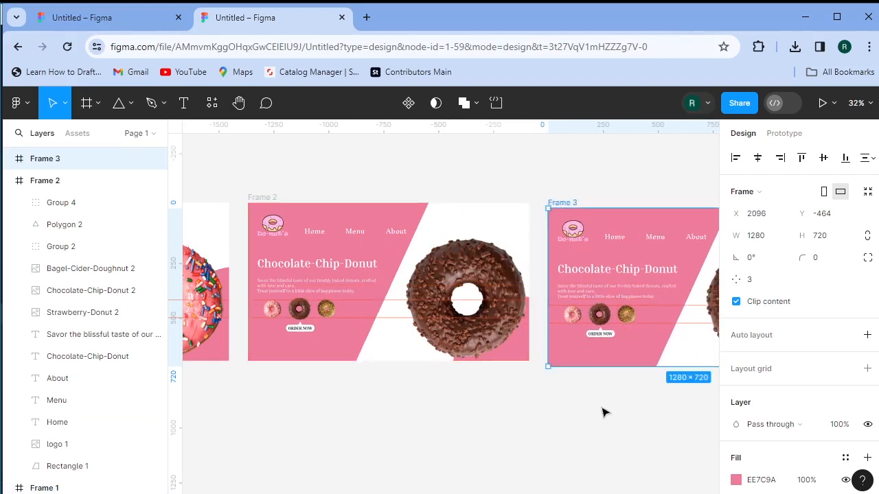
click(628, 406)
- Rotate the third frame's large donut group to about -135.81° to show the bagel donut and move it to about X 2127, Y 615
drag(636, 380, 353, 359)
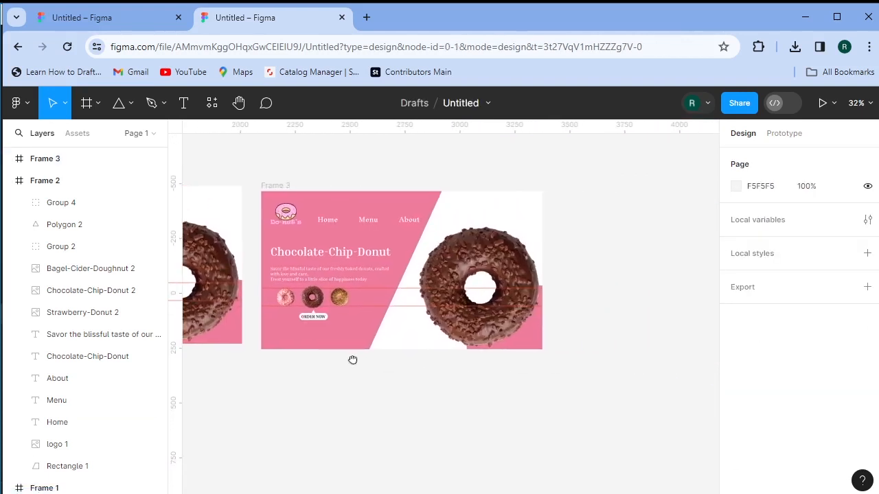
click(500, 280)
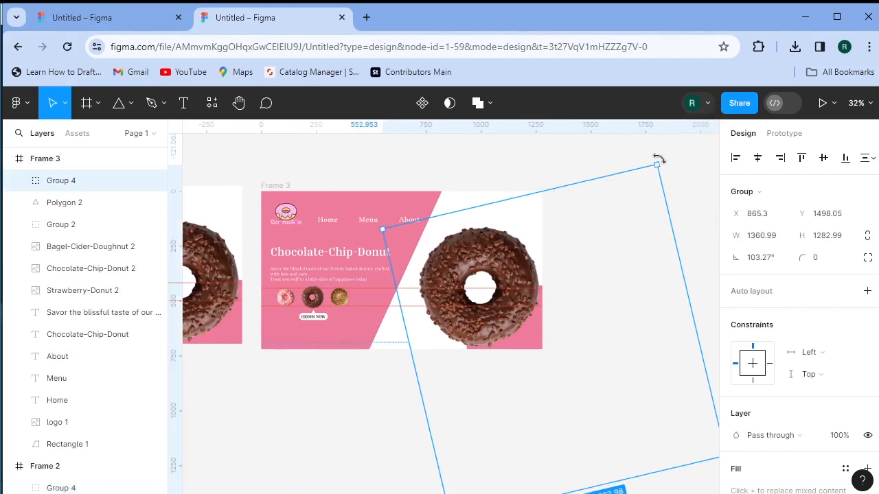
drag(657, 159, 353, 234)
drag(305, 324, 300, 355)
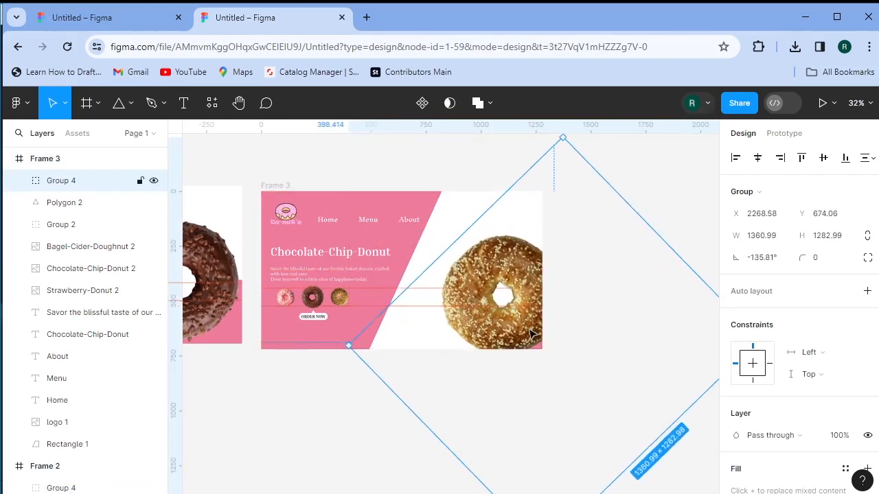
drag(530, 330, 502, 321)
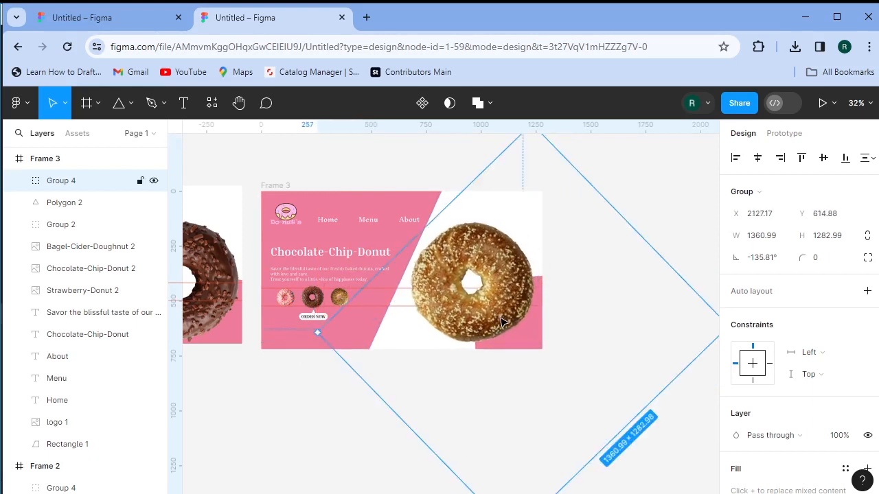
click(318, 421)
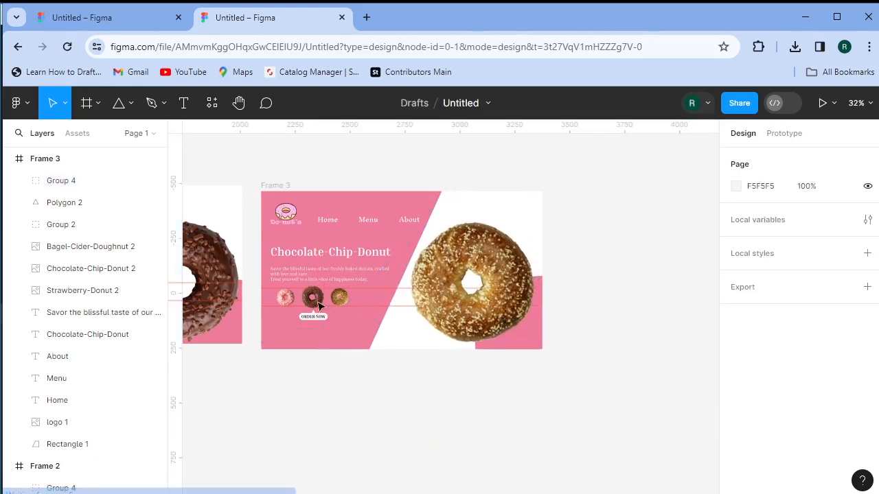
- Change the third frame's heading to "Bagel-Cider-Doughnut"
double_click(364, 255)
text(Bagel-Cider-Doughnut)
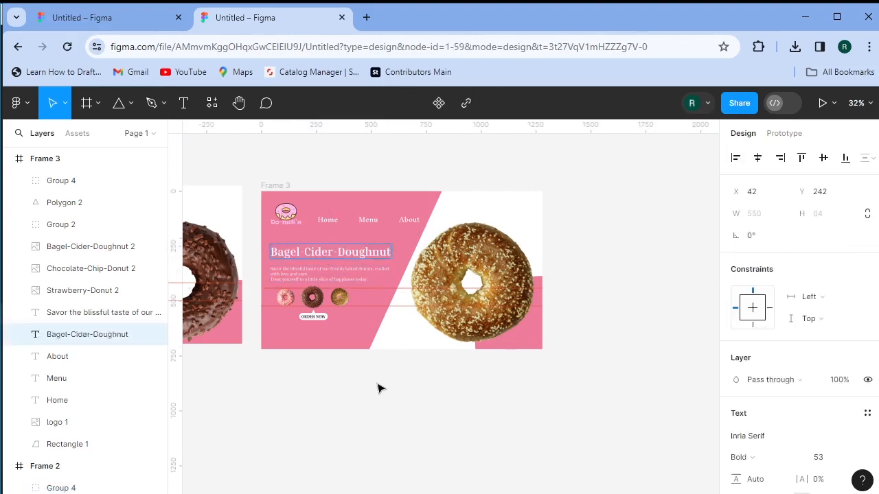
key(Escape)
click(345, 362)
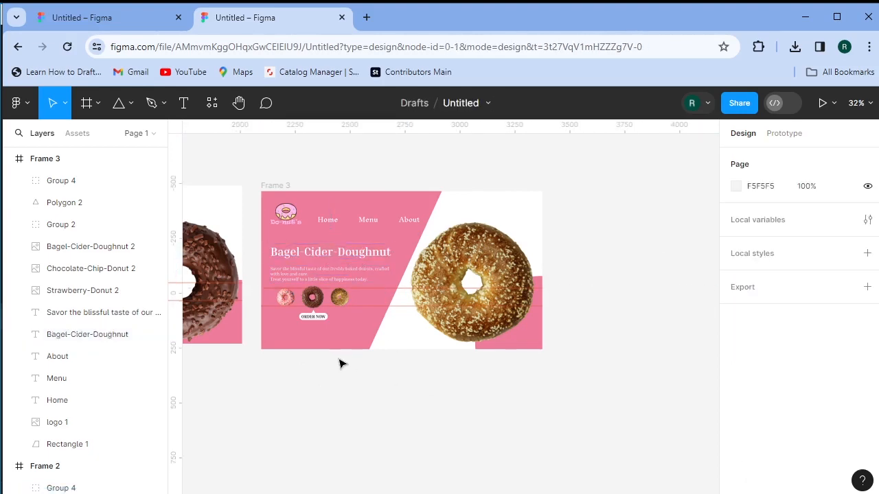
- Shrink the third frame's small chocolate donut to 85 × 85 and enlarge its small bagel donut to 109 × 109, keeping their centres
scroll(329, 347, up, 5)
scroll(296, 300, up, 5)
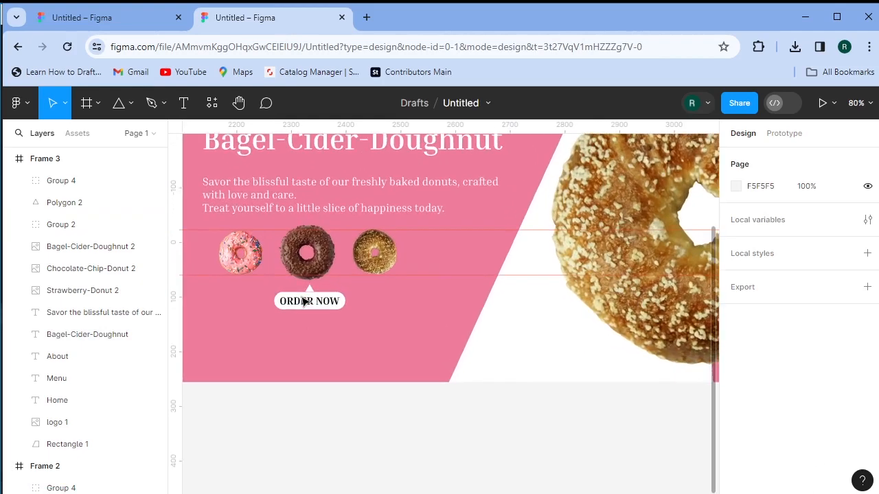
click(329, 236)
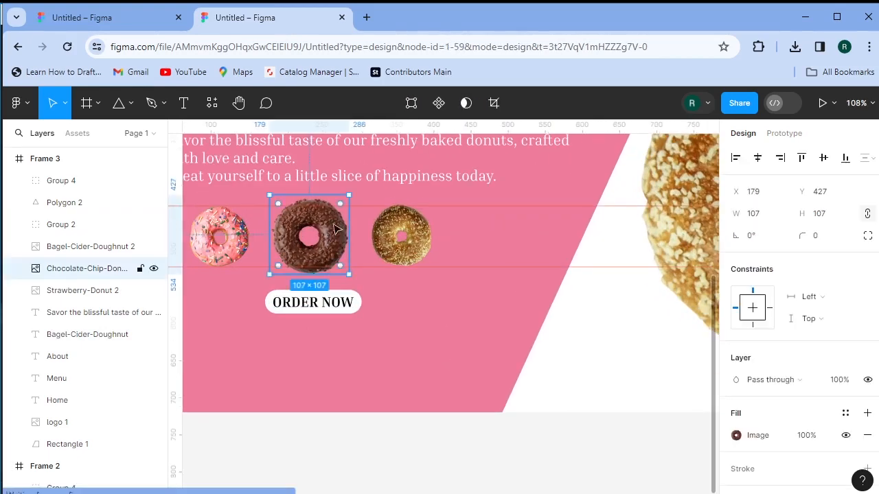
scroll(337, 232, up, 3)
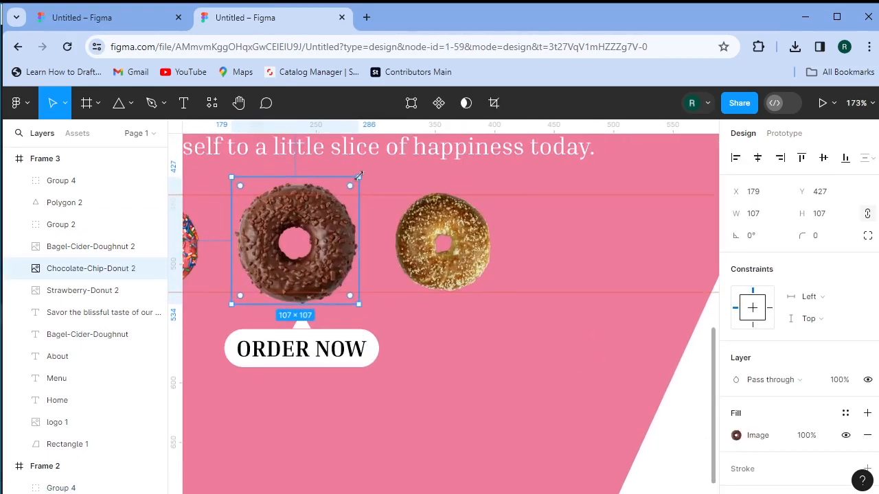
drag(353, 181, 347, 188)
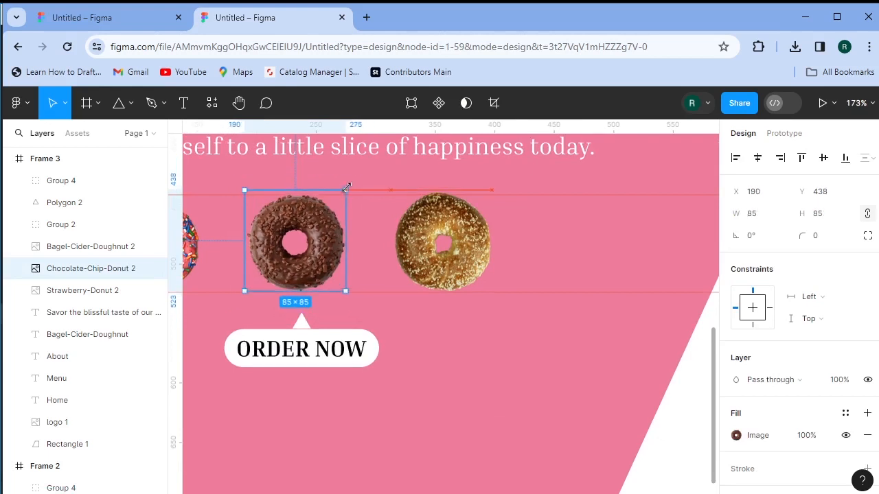
click(440, 242)
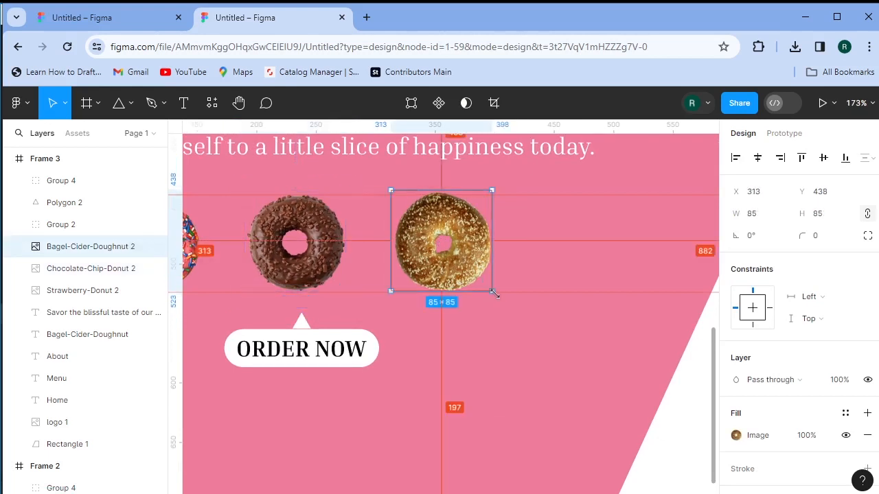
drag(494, 294, 507, 304)
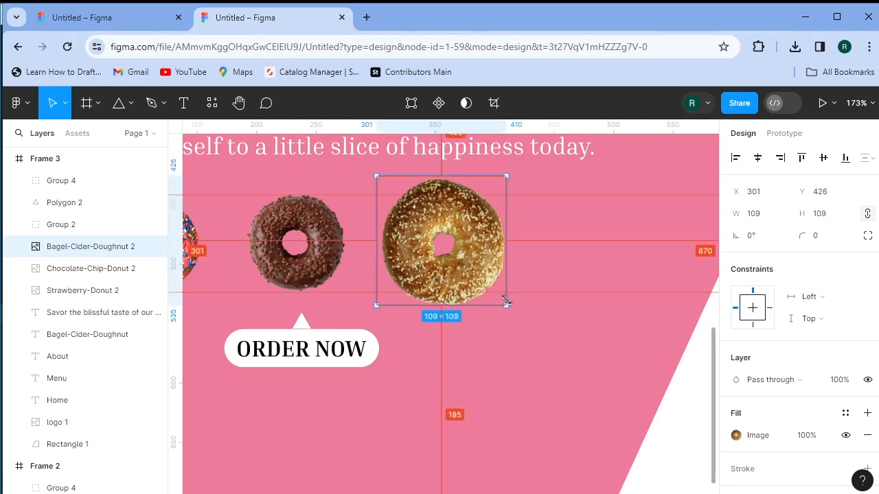
- Copy the third frame's white selector triangle beneath its small bagel donut and delete the original triangle above ORDER NOW
click(490, 347)
drag(301, 322, 428, 323)
key(ctrl+z)
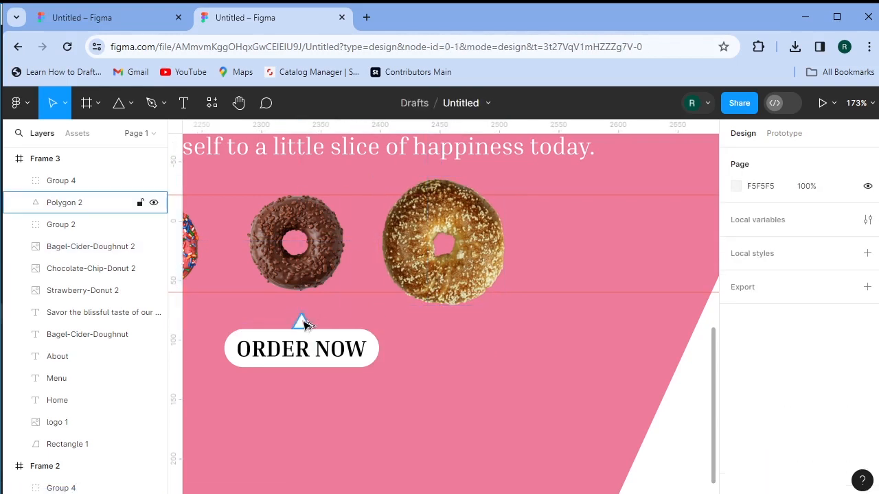
drag(301, 321, 453, 326)
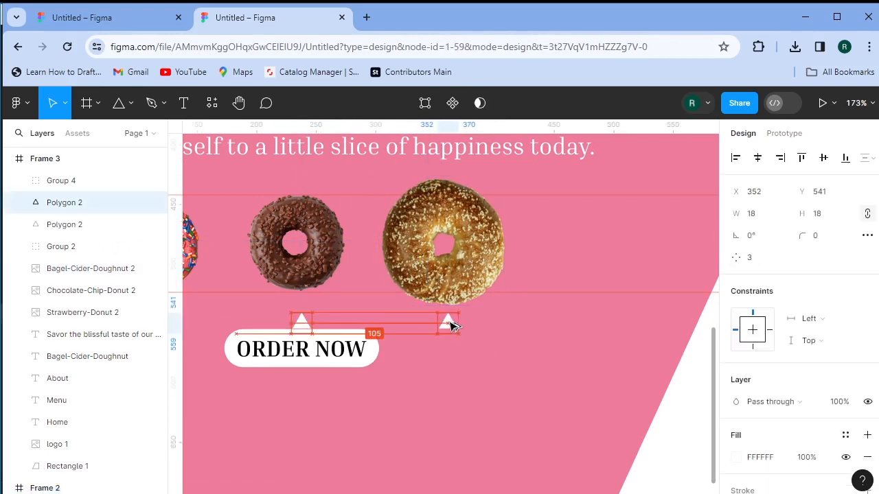
click(306, 328)
key(Delete)
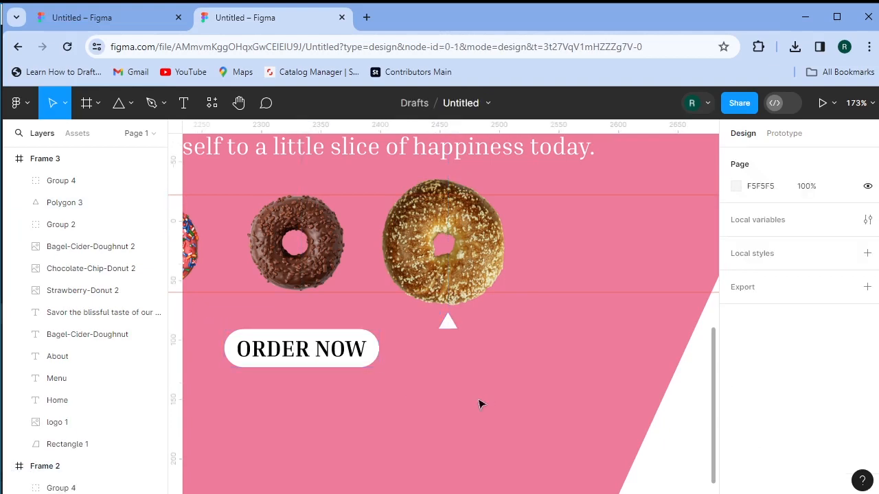
- Link Frame 1's small chocolate donut to Frame 2 with an on-click Navigate to interaction using Smart animate, Ease out, 600 ms
scroll(443, 401, down, 1)
ctrl+scroll(439, 401, down, 10)
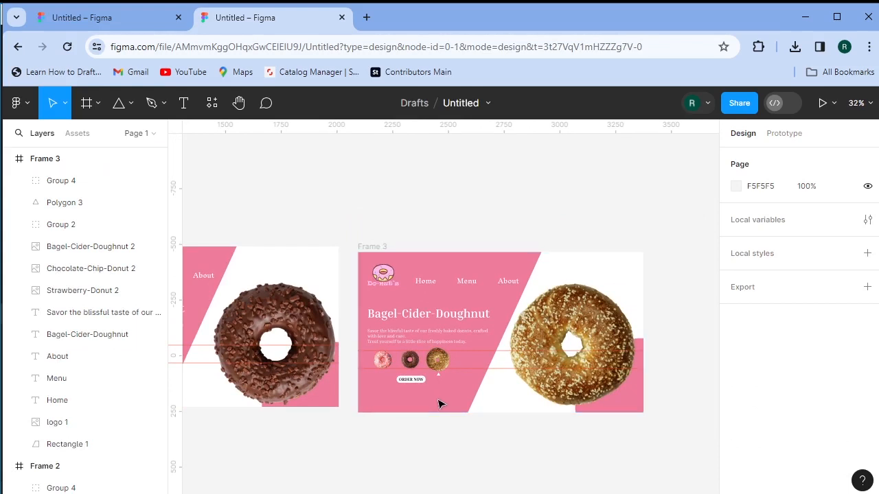
ctrl+scroll(439, 403, down, 3)
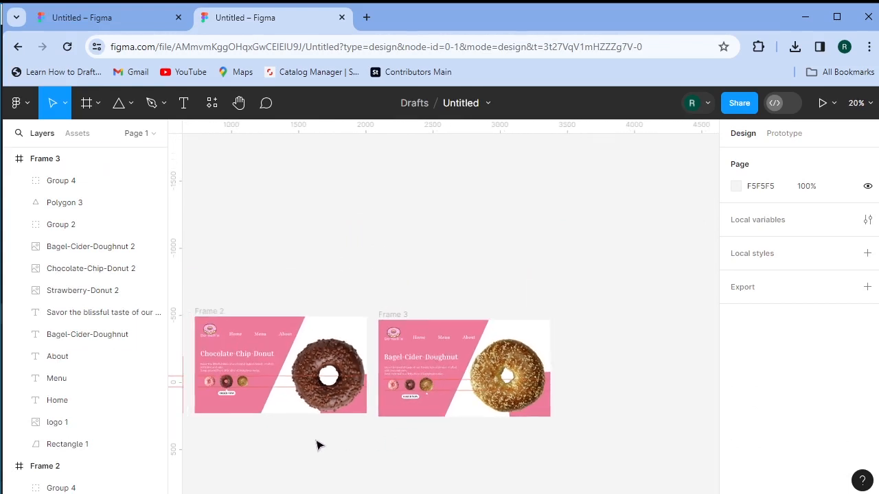
drag(315, 445, 482, 350)
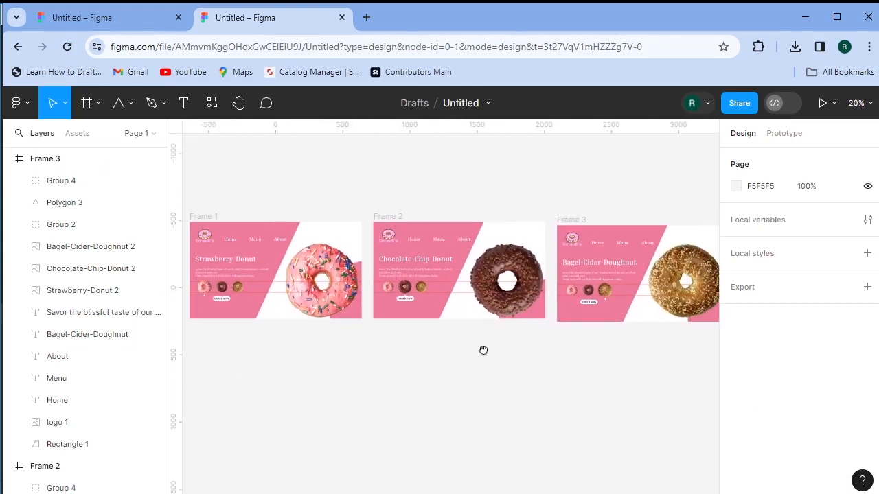
click(788, 135)
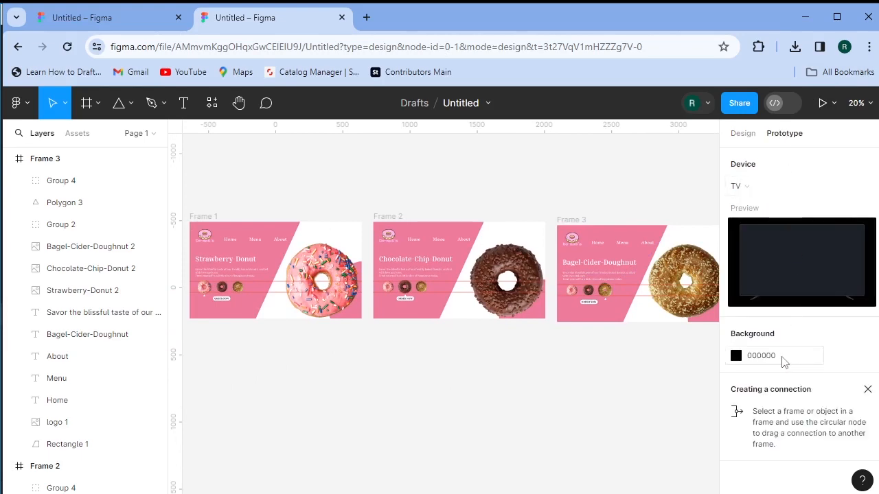
scroll(197, 313, up, 5)
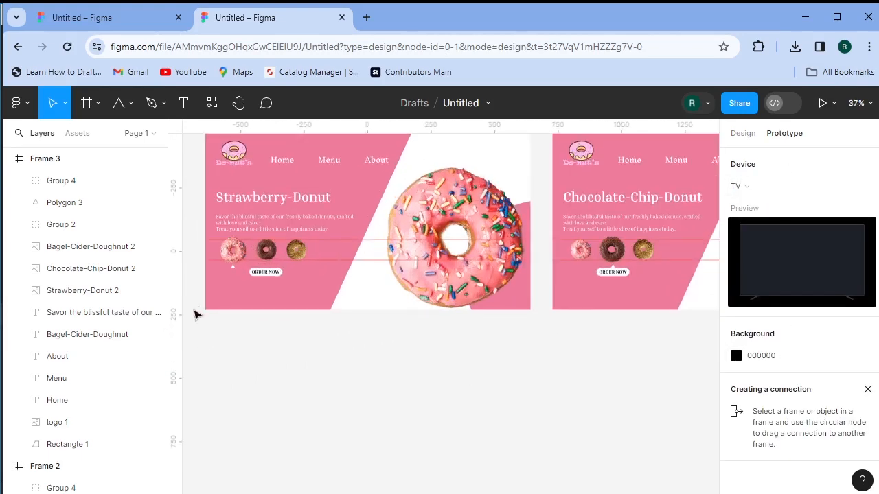
scroll(284, 281, down, 3)
scroll(281, 282, down, 3)
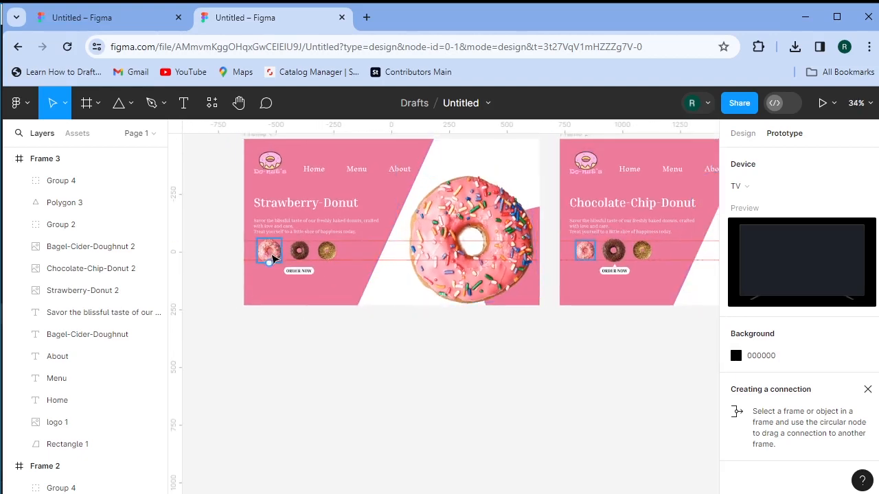
scroll(269, 250, up, 2)
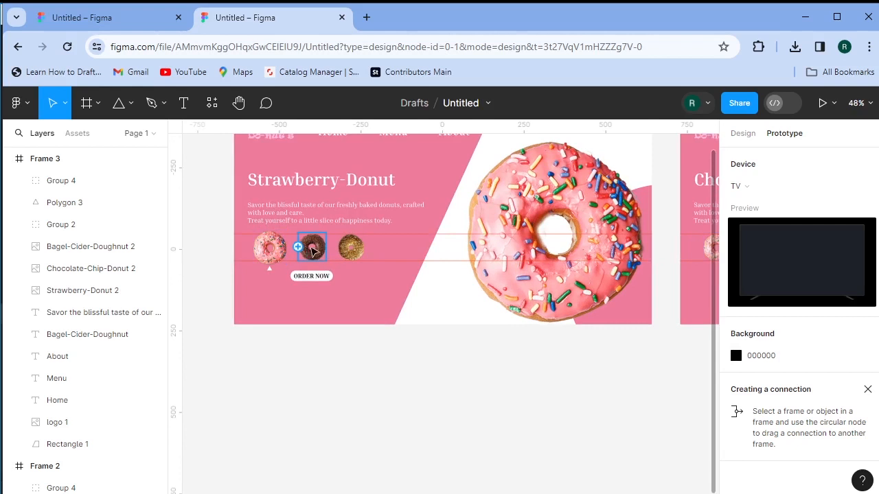
click(317, 250)
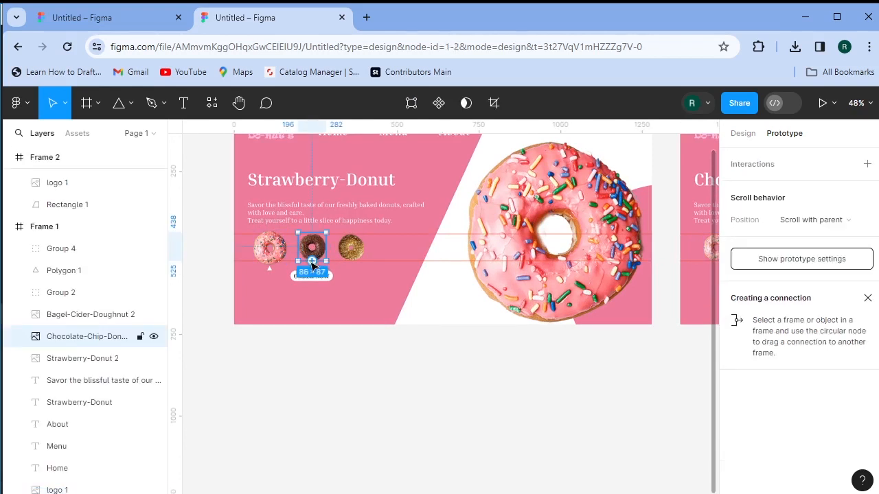
drag(312, 260, 689, 271)
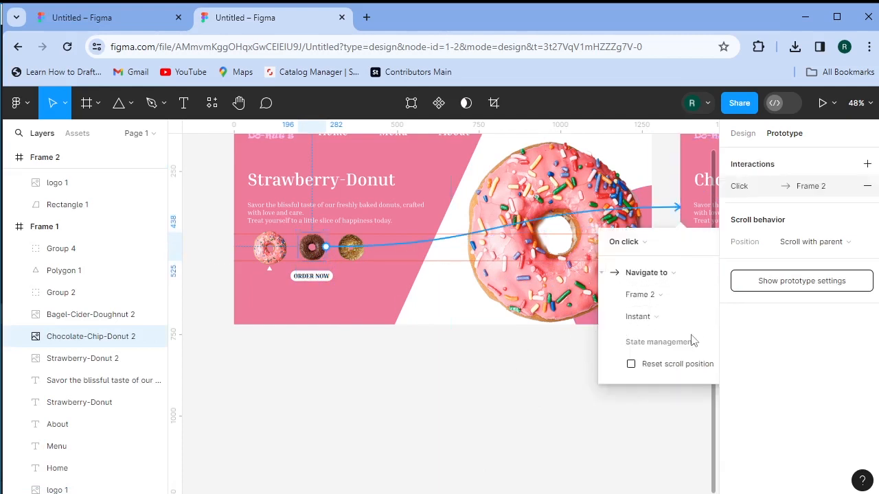
click(641, 316)
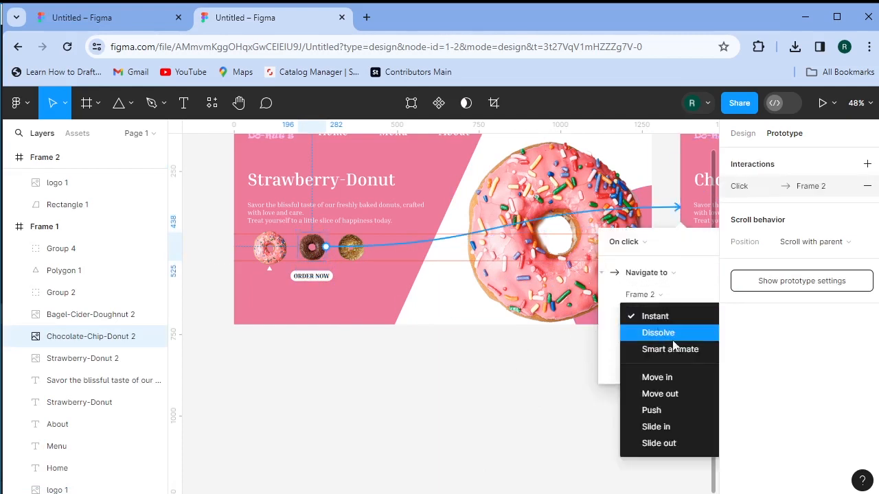
click(580, 387)
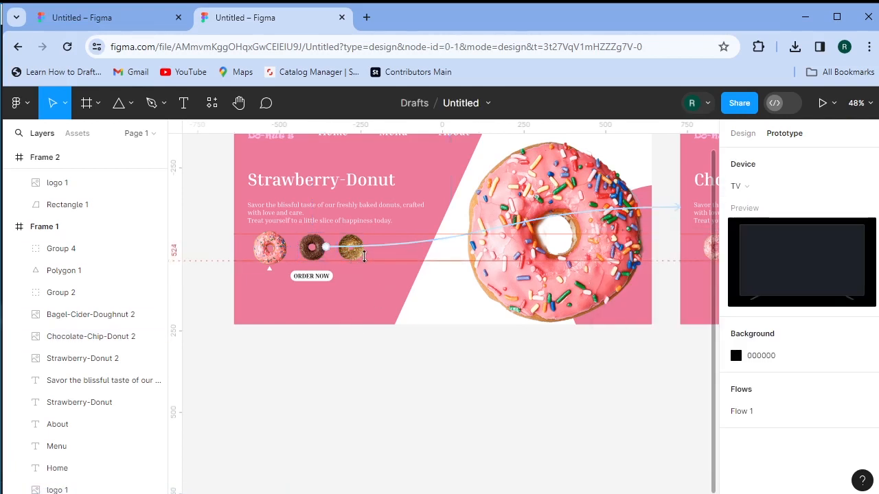
- Link Frame 1's small bagel donut to Frame 3 with an on-click interaction
scroll(488, 357, down, 3)
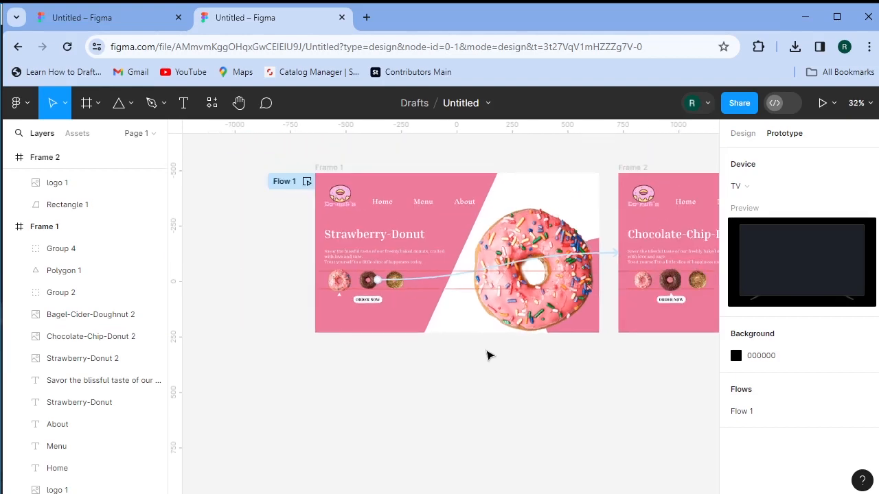
drag(599, 350, 417, 343)
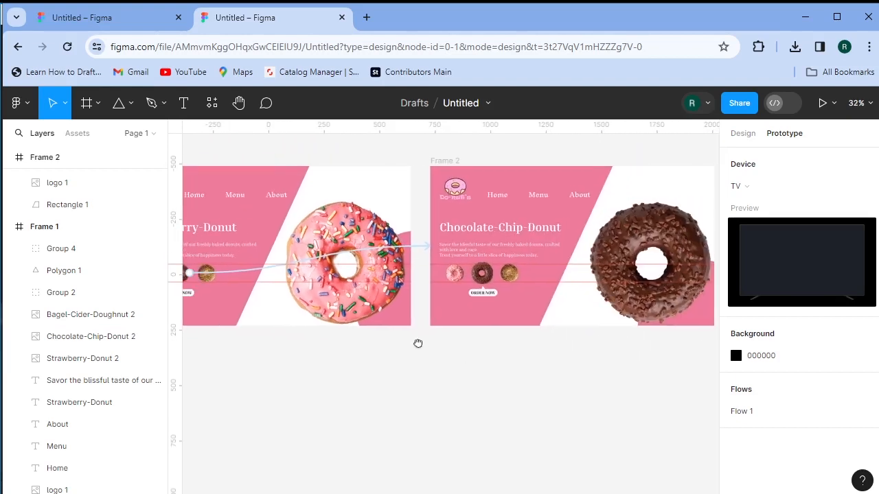
scroll(420, 346, down, 2)
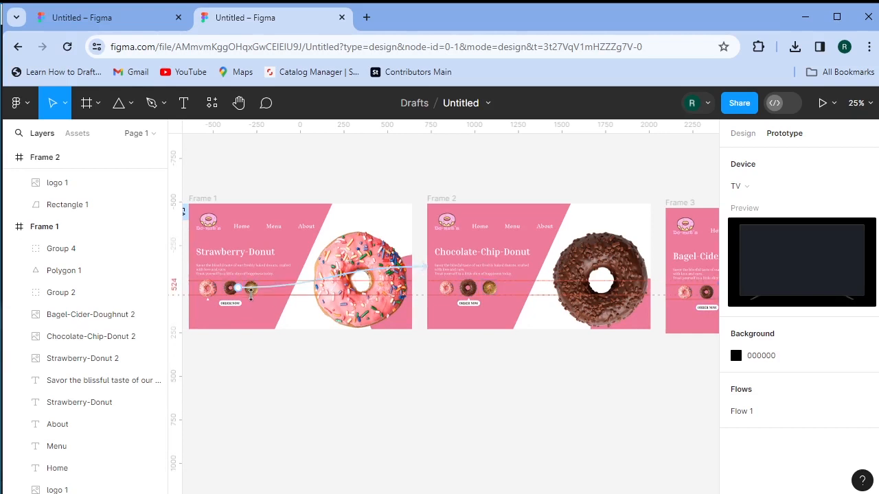
mouse_move(256, 291)
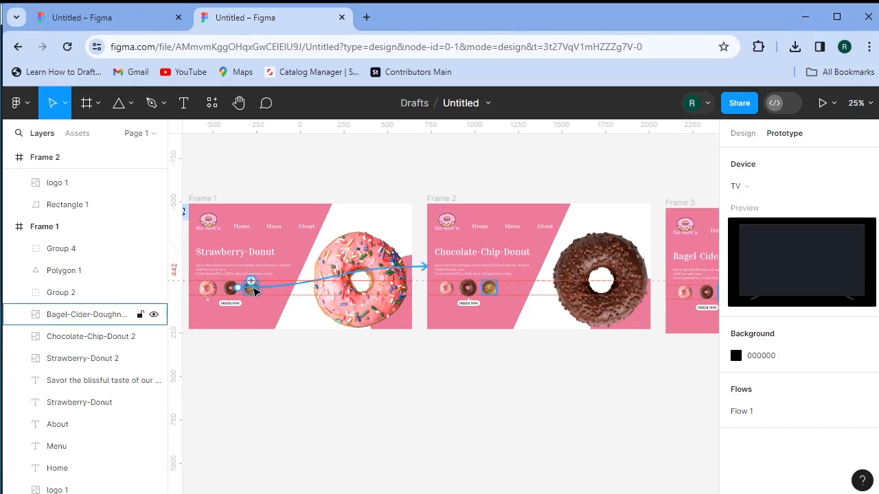
click(254, 288)
drag(256, 286, 677, 256)
click(482, 386)
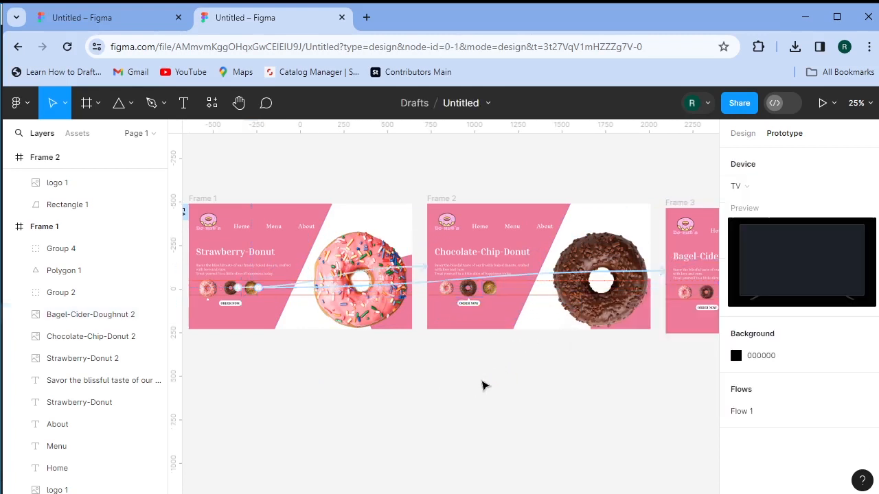
- Link Frame 2's small strawberry donut to Frame 1 and its small bagel donut to Frame 3, on click with Smart animate, Ease out, 600 ms
click(447, 295)
drag(446, 295, 354, 302)
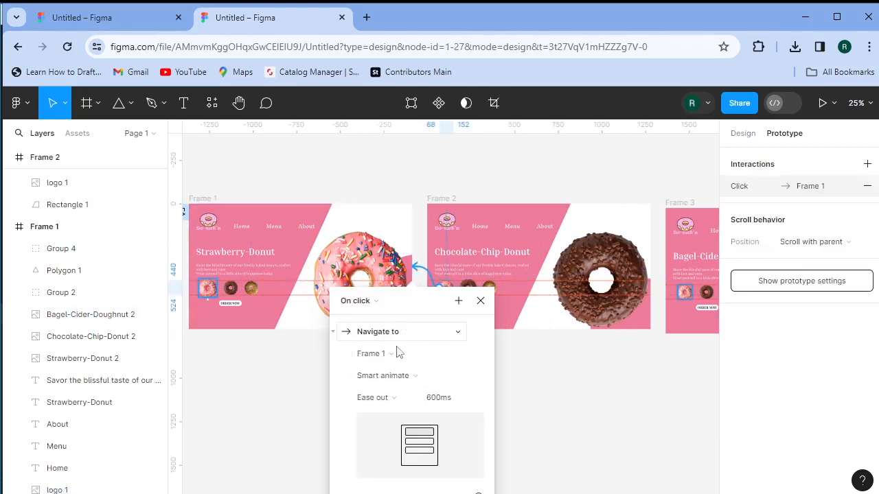
click(480, 301)
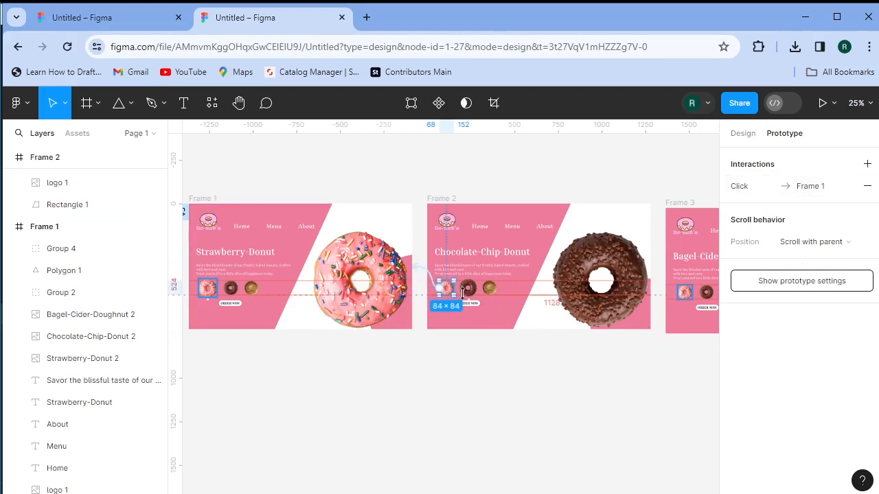
click(512, 394)
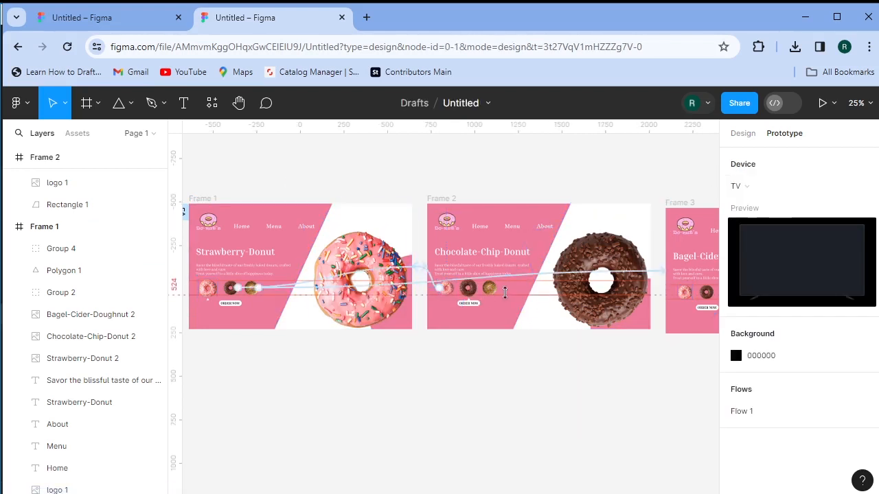
click(496, 293)
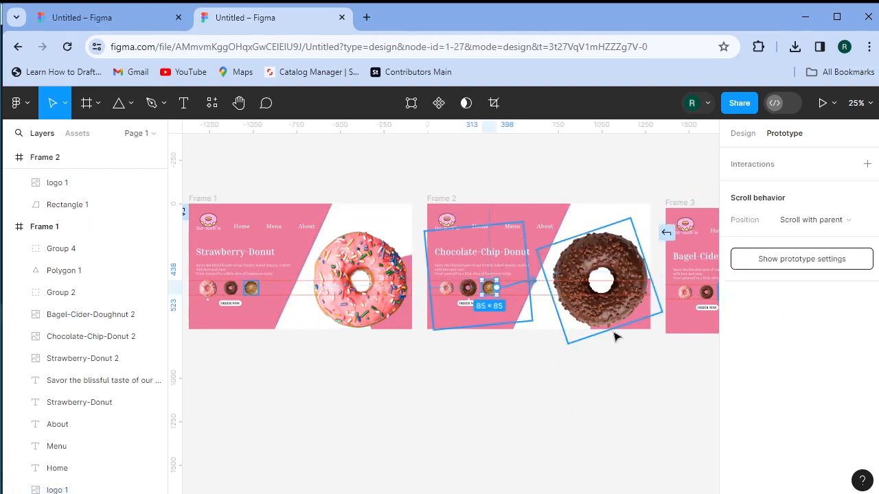
drag(674, 318, 674, 329)
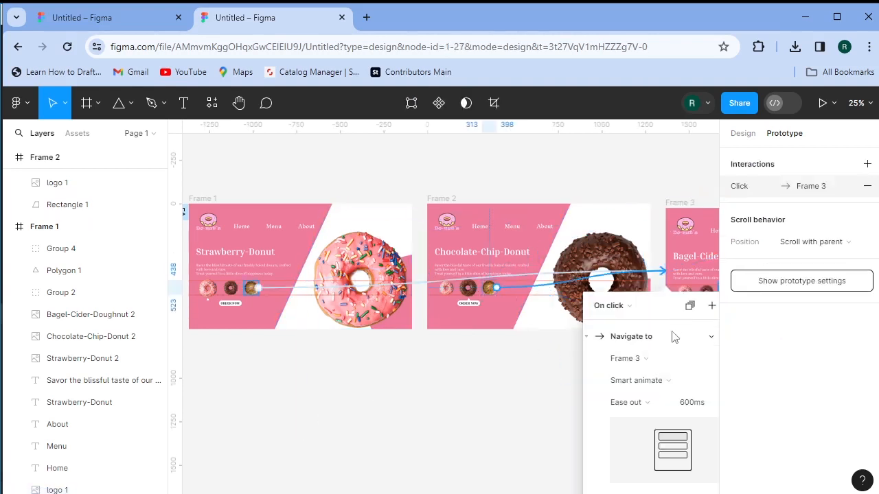
click(546, 373)
- Link Frame 3's small strawberry donut to Frame 1 and its small chocolate donut to Frame 2 with on-click interactions
drag(562, 362, 519, 350)
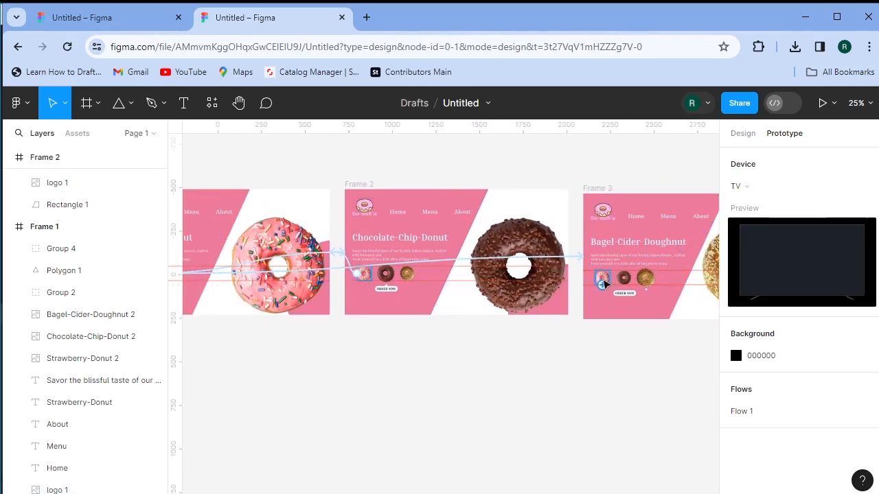
click(603, 281)
drag(611, 281, 305, 314)
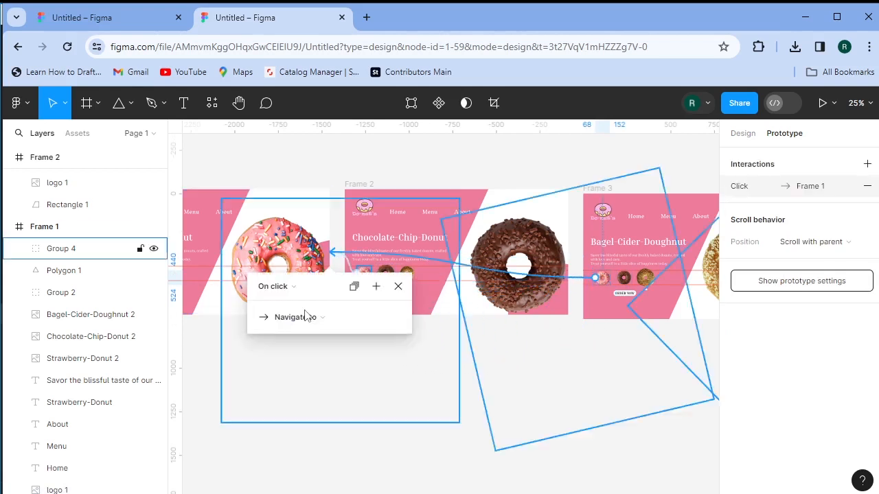
click(629, 280)
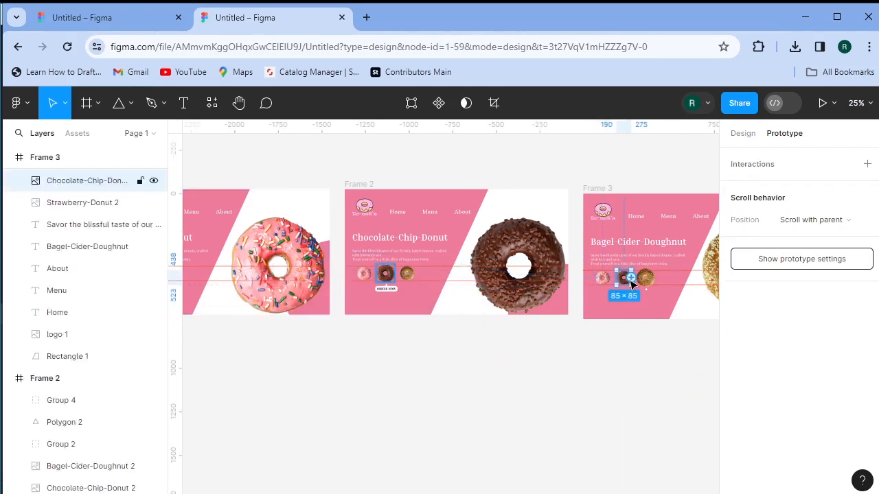
drag(632, 282, 455, 297)
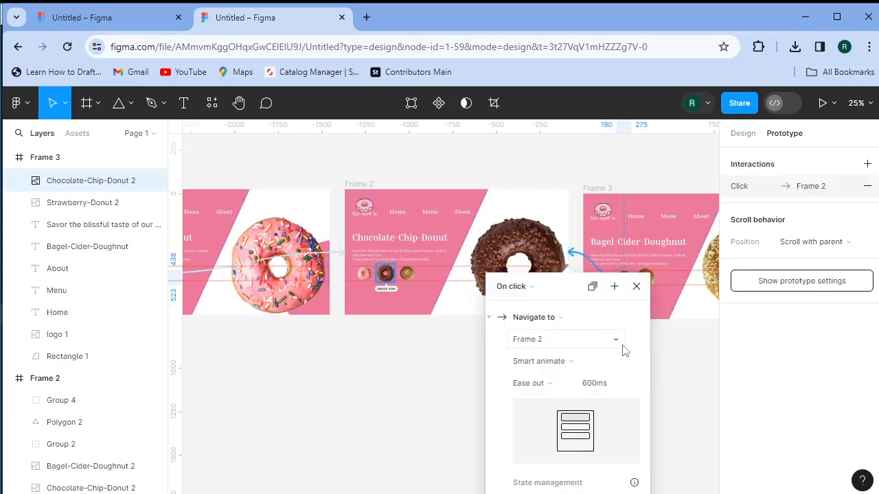
click(427, 383)
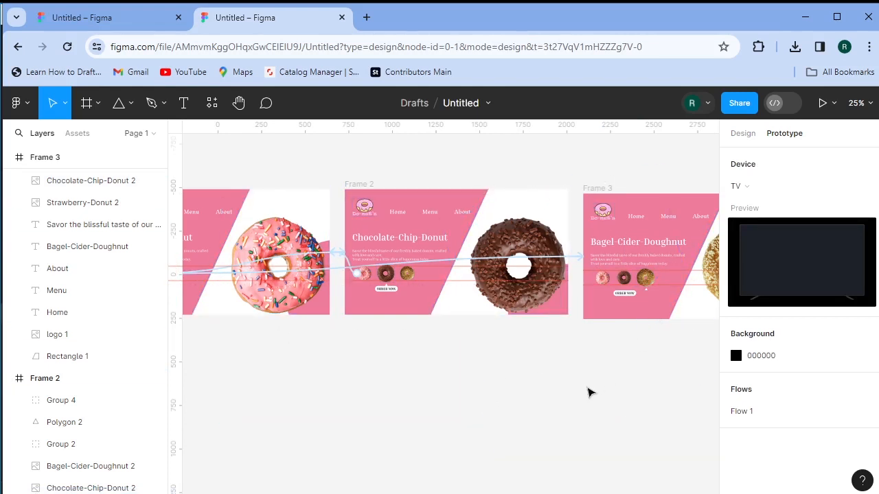
- Run the prototype and test the strawberry, chocolate and bagel selector donuts by switching repeatedly between the three frames
click(824, 104)
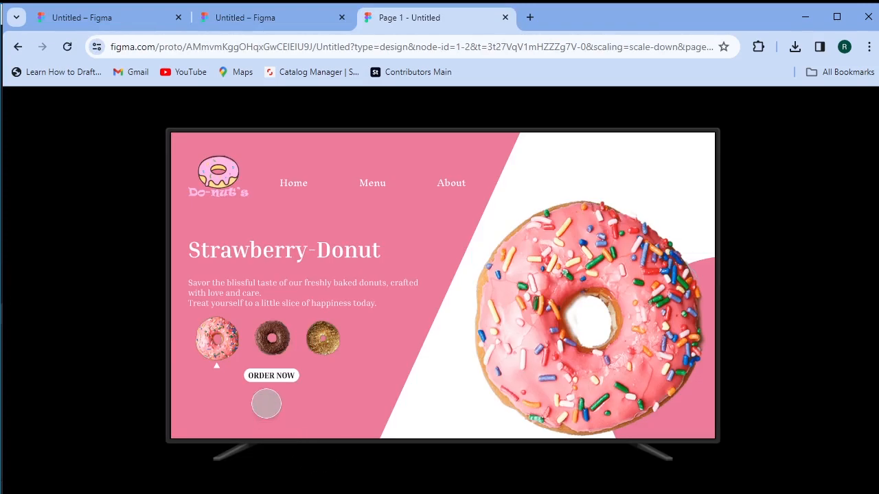
click(273, 337)
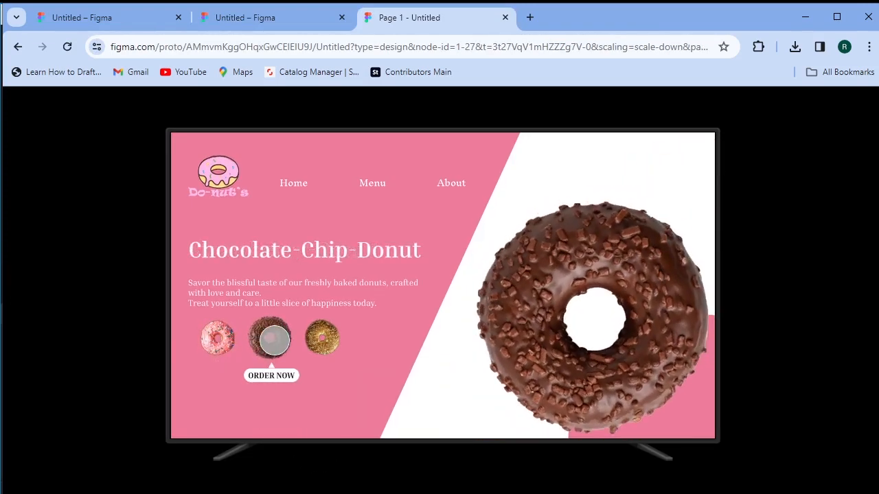
click(315, 341)
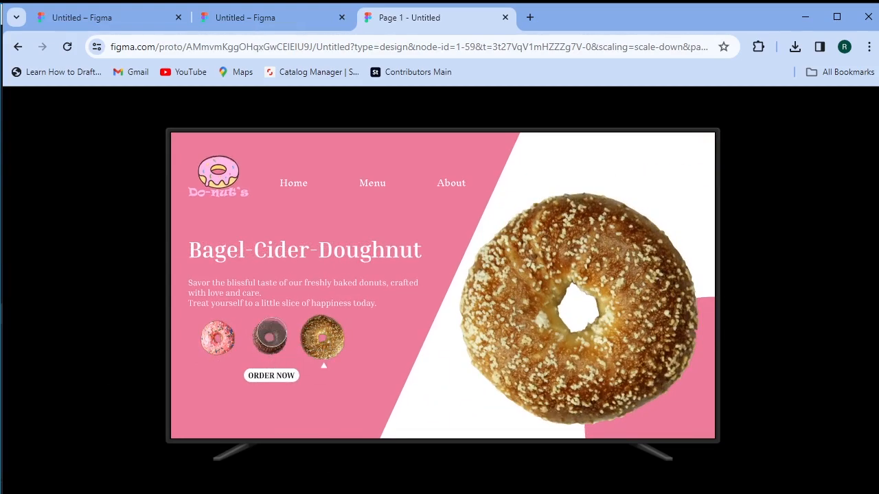
click(271, 335)
click(217, 337)
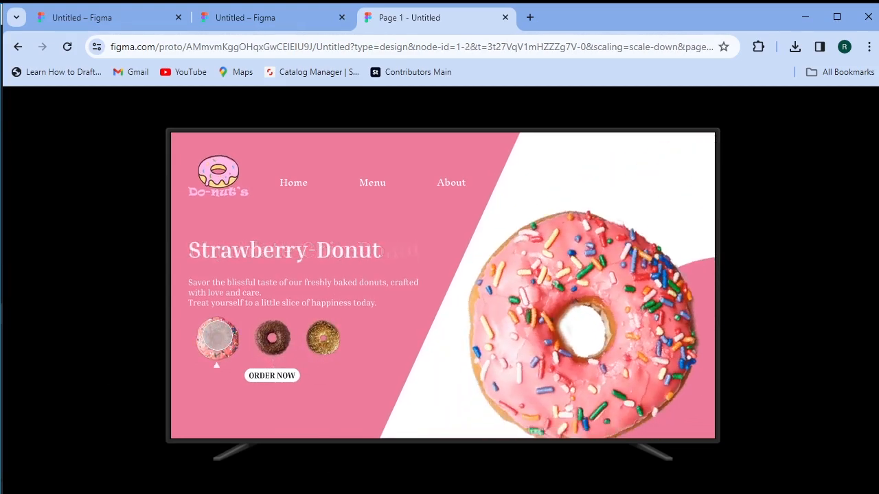
click(278, 346)
click(329, 337)
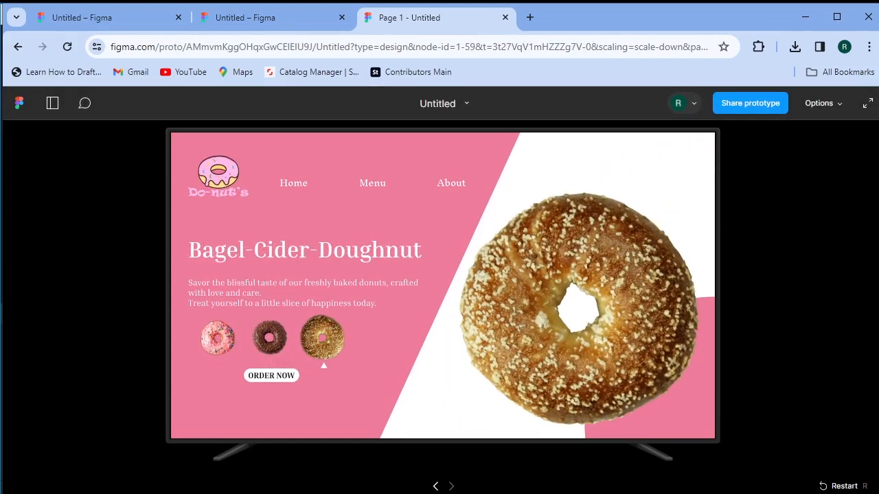
click(272, 336)
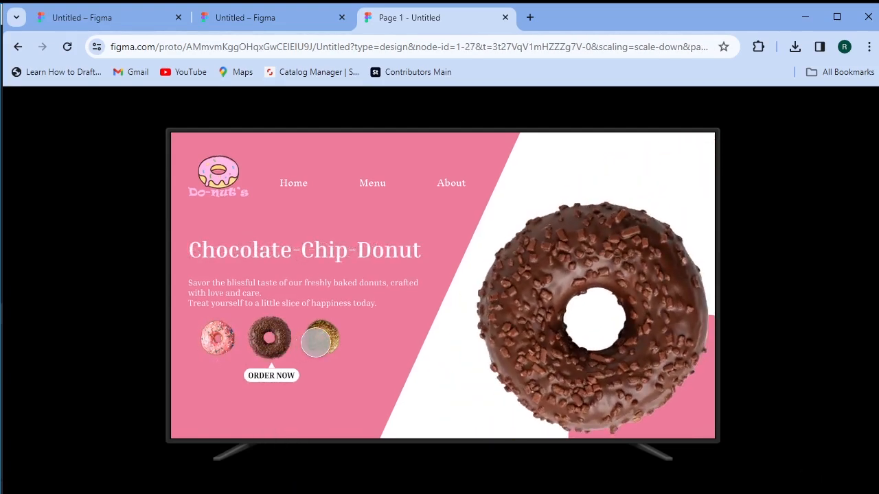
click(316, 342)
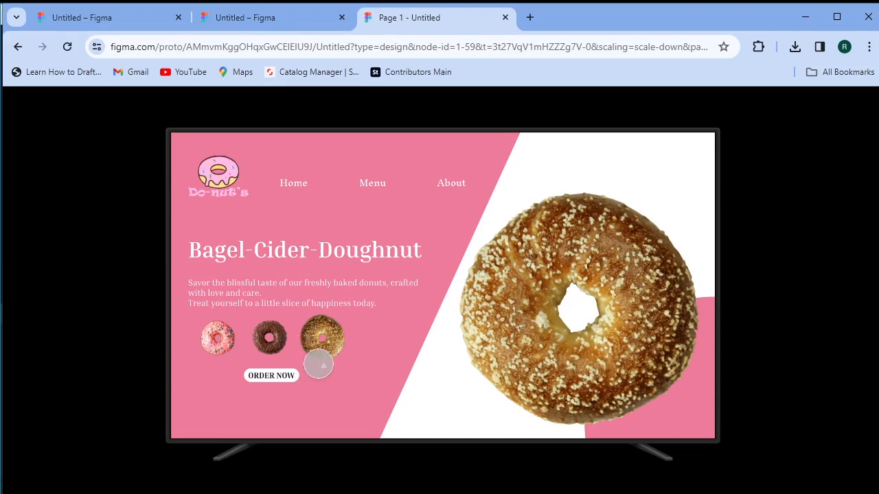
click(271, 335)
click(217, 337)
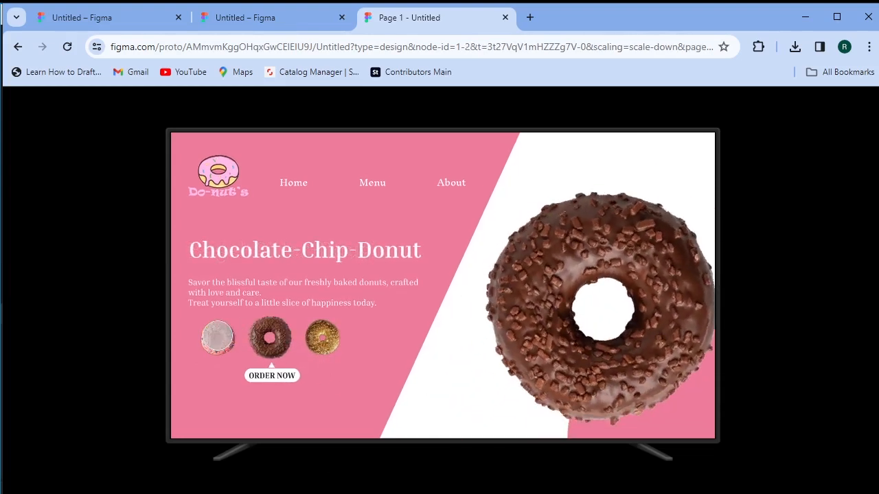